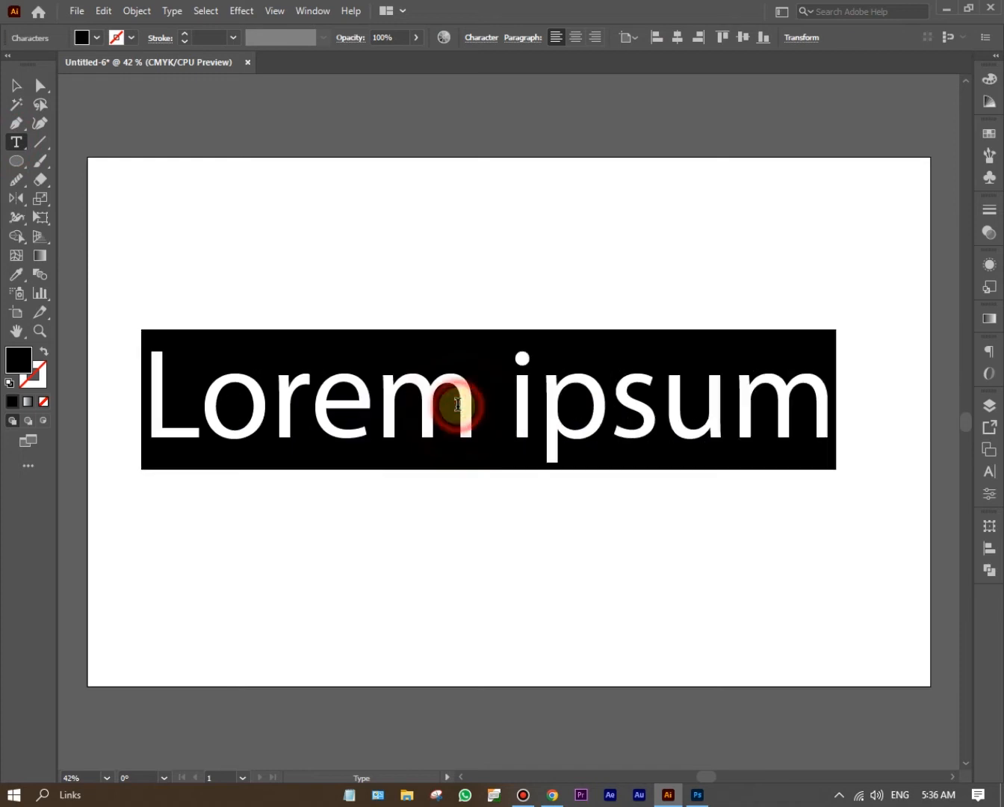
Replace the placeholder text with "sn", enlarge it and move it towards the middle of the artboard.
key(BackSpace)
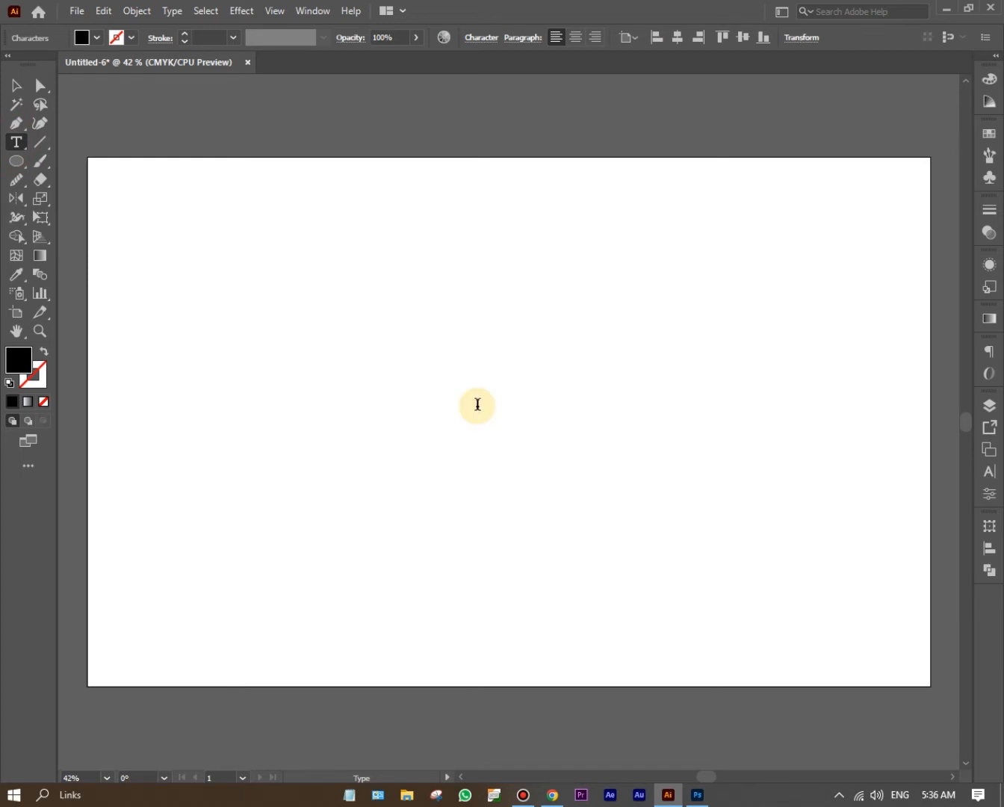
text(Sn)
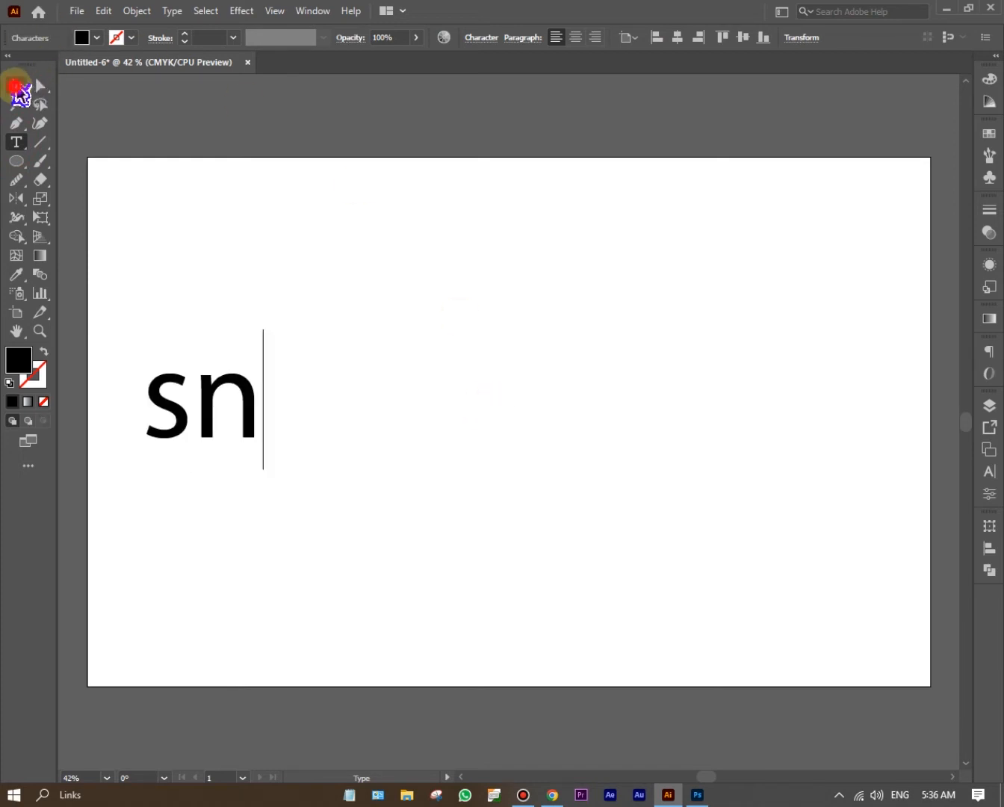
click(17, 86)
drag(262, 469, 407, 634)
drag(365, 410, 683, 397)
click(790, 370)
click(634, 366)
Set the text's font to Myriad Pro Semibold and turn on All Caps.
click(988, 472)
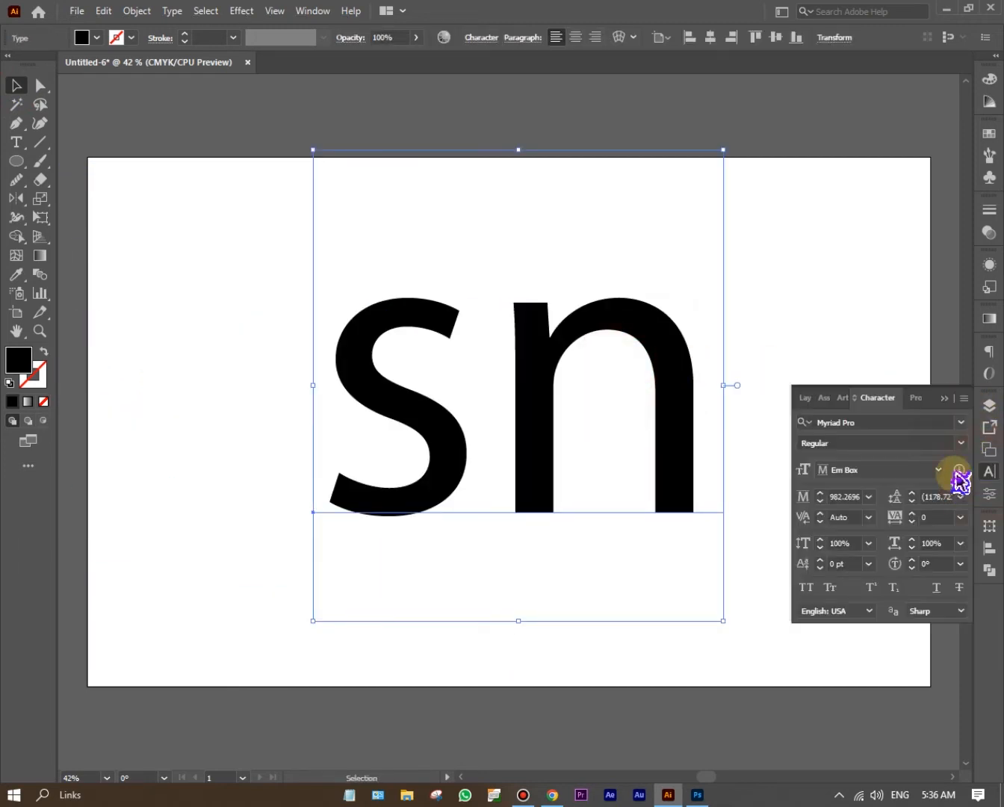
click(964, 423)
text(my)
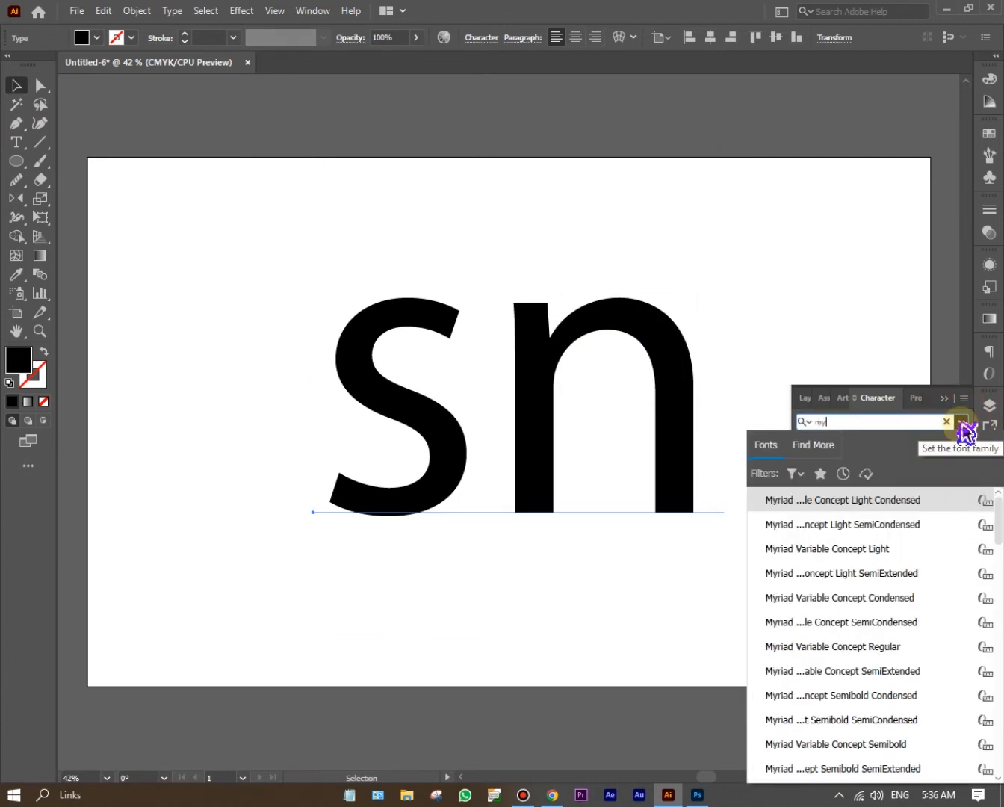
text(riad pro)
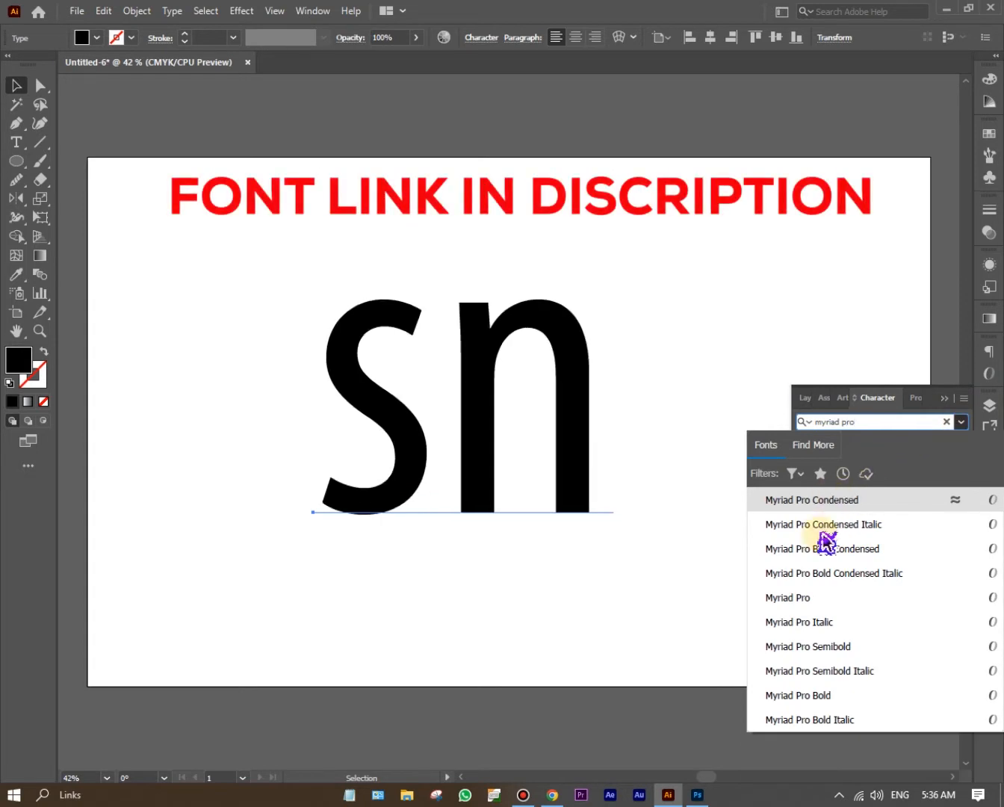
click(819, 648)
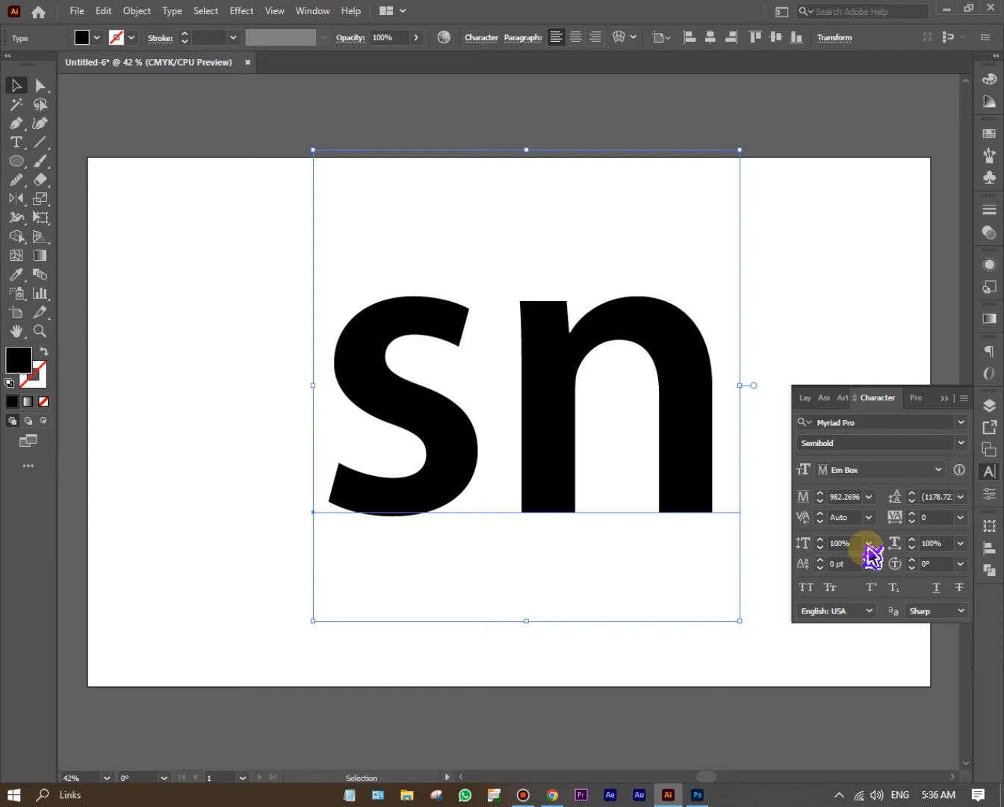
click(817, 586)
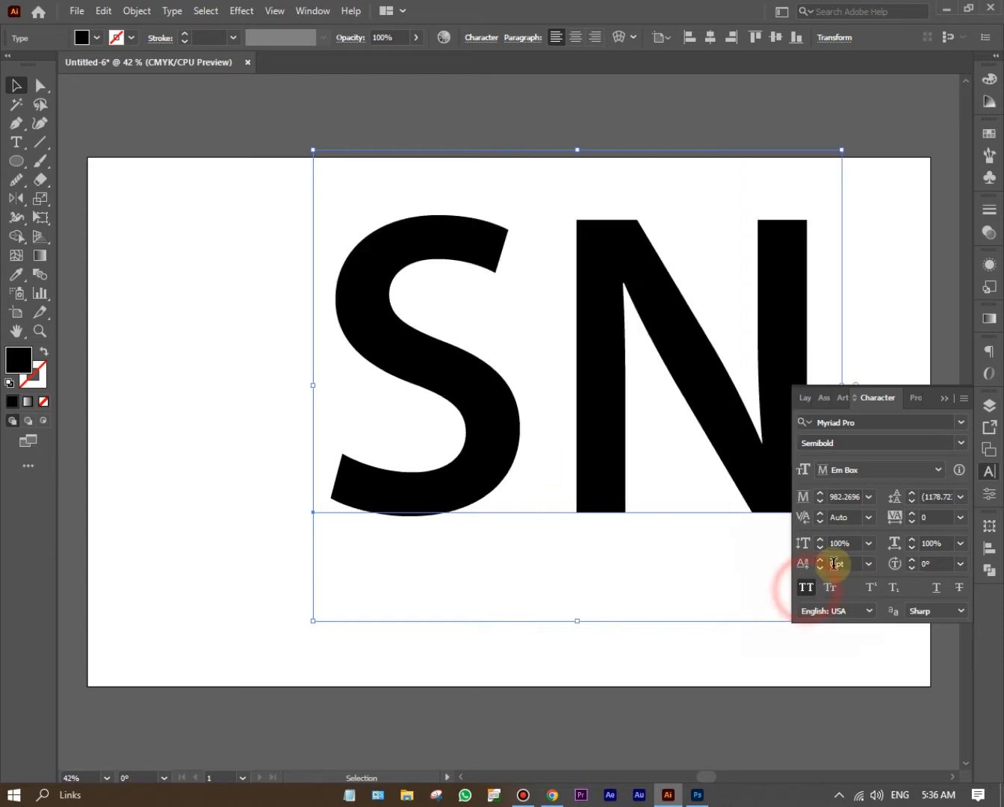
click(945, 398)
Move the capital SN text down and to the left to centre it on the artboard.
click(856, 285)
drag(751, 320, 683, 353)
click(206, 131)
click(274, 261)
Expand the SN text's object and fill into outlines and ungroup the two letters.
click(135, 11)
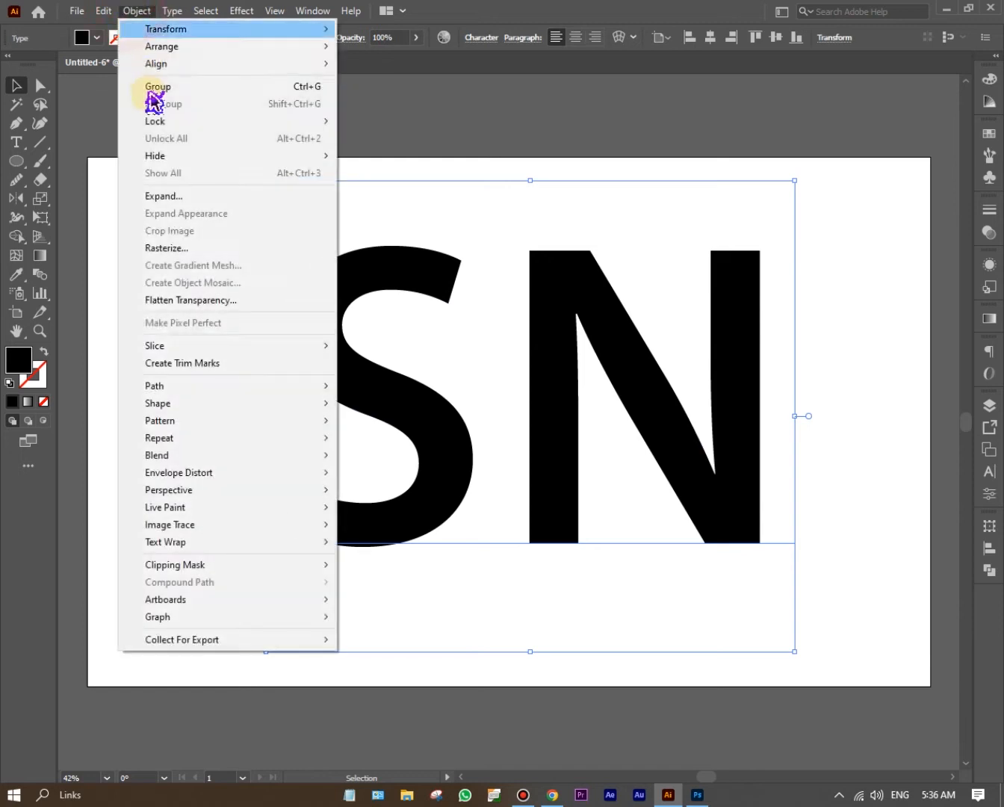
click(160, 195)
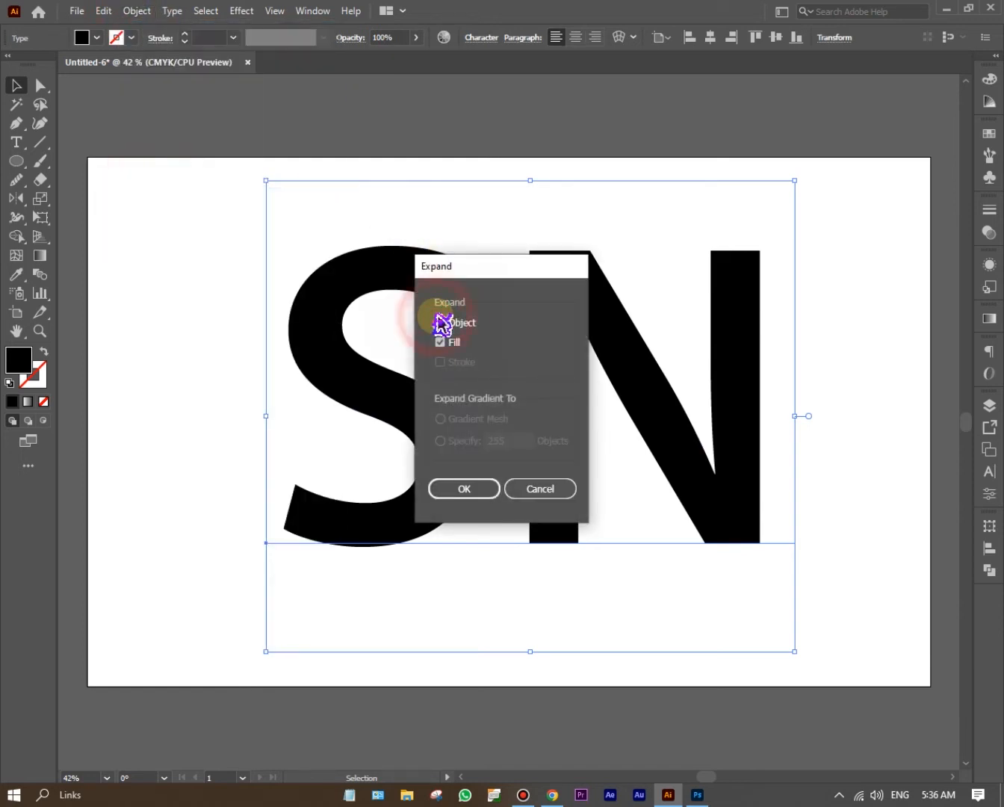
click(472, 493)
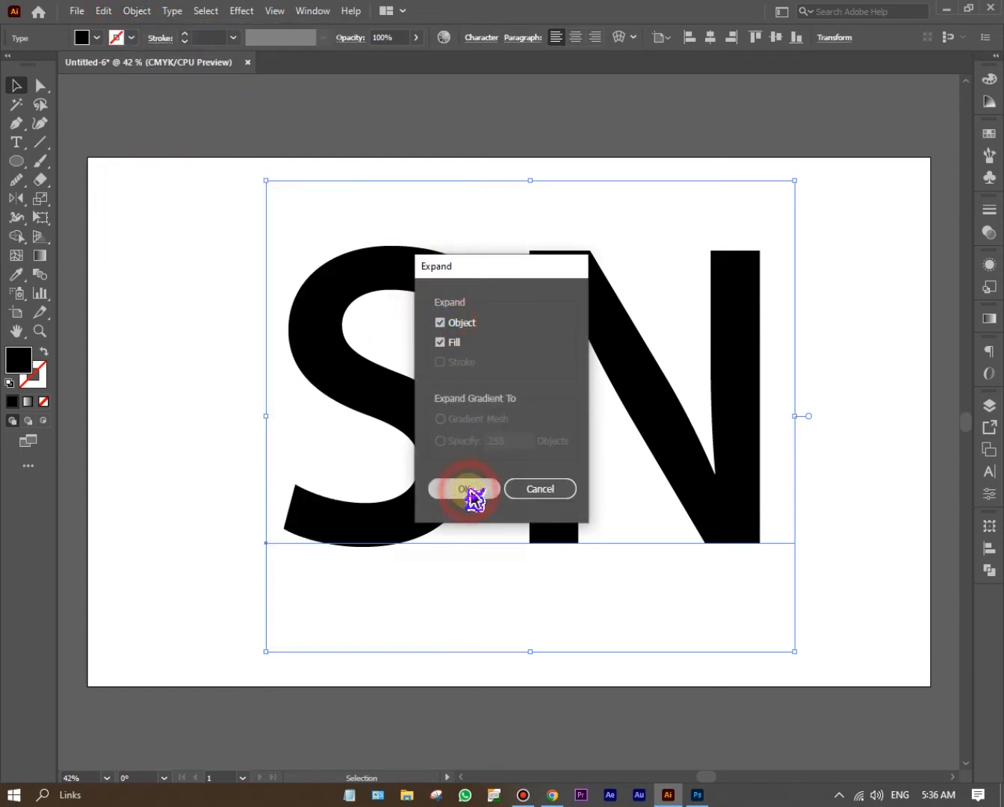
click(496, 214)
click(561, 292)
right_click(560, 290)
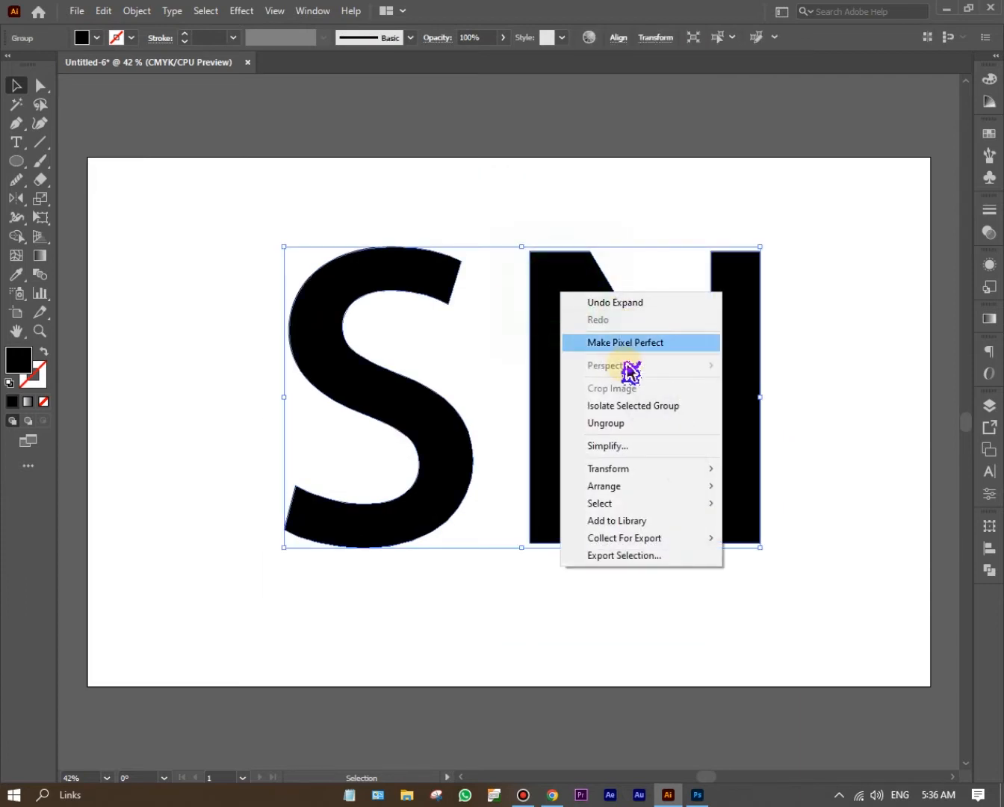
click(602, 423)
click(539, 169)
Move the N slightly left so it sits closer to the S.
mouse_move(417, 273)
mouse_down()
mouse_move(437, 278)
mouse_move(408, 267)
mouse_up()
click(416, 207)
scroll(441, 290, up, 1)
drag(387, 250, 400, 251)
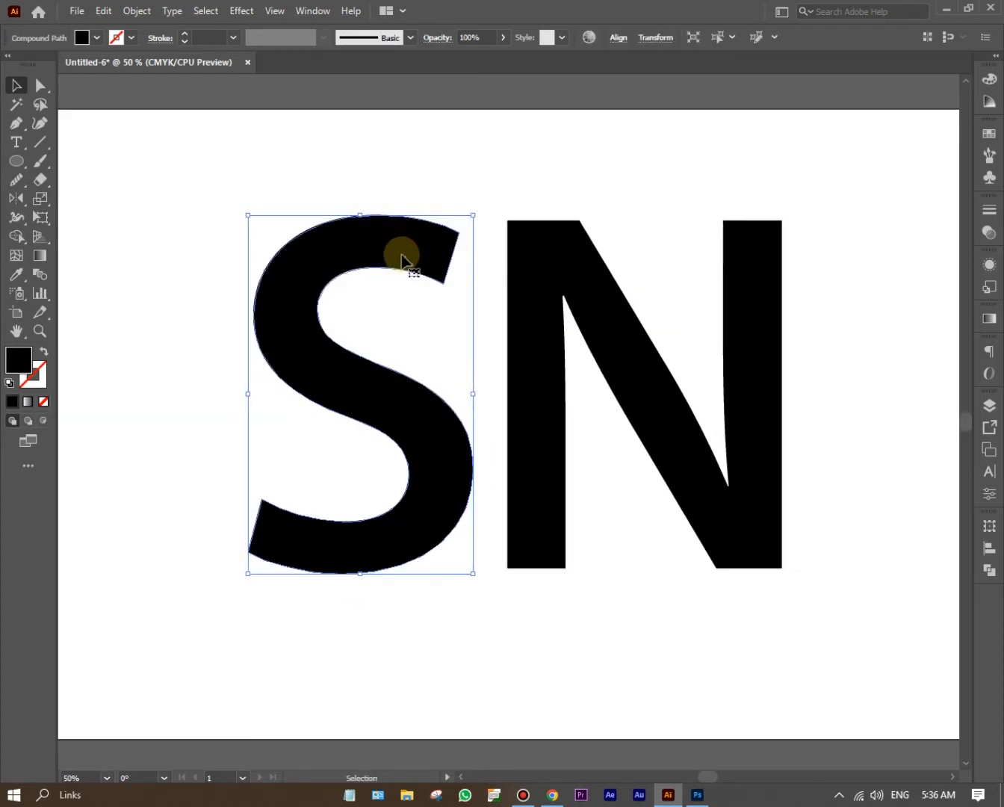
drag(542, 253, 524, 258)
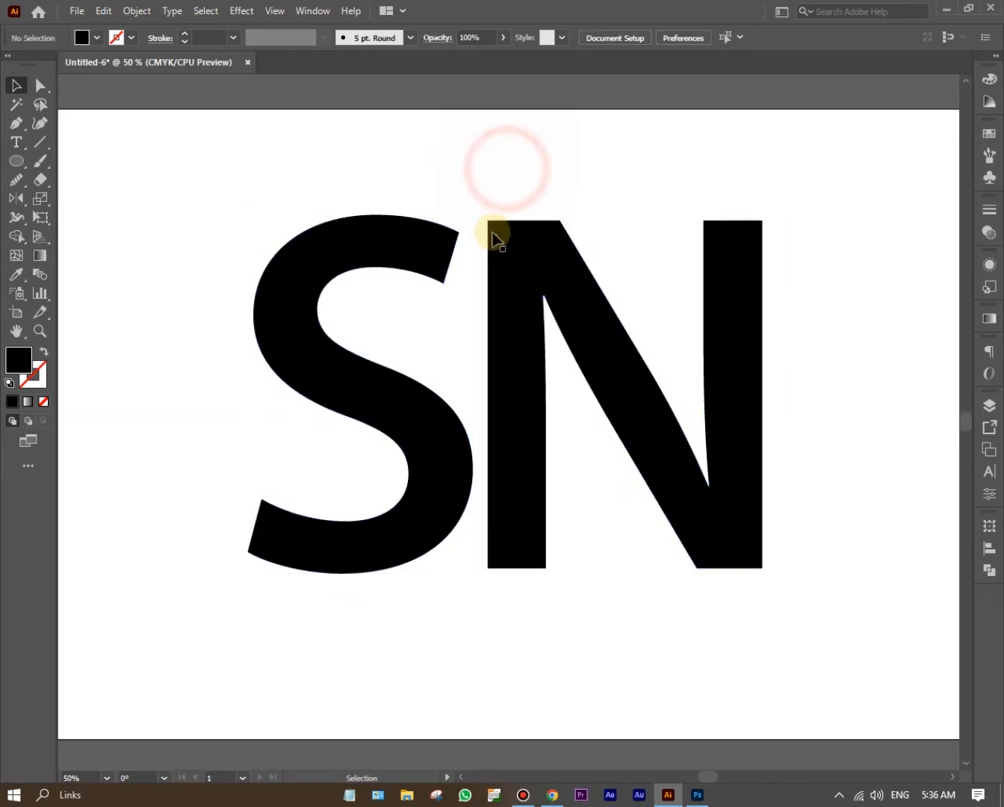
click(281, 146)
Draw a straight Pen tool line across the N from its diagonal's top corner to the inner corner beside the left stem.
click(16, 124)
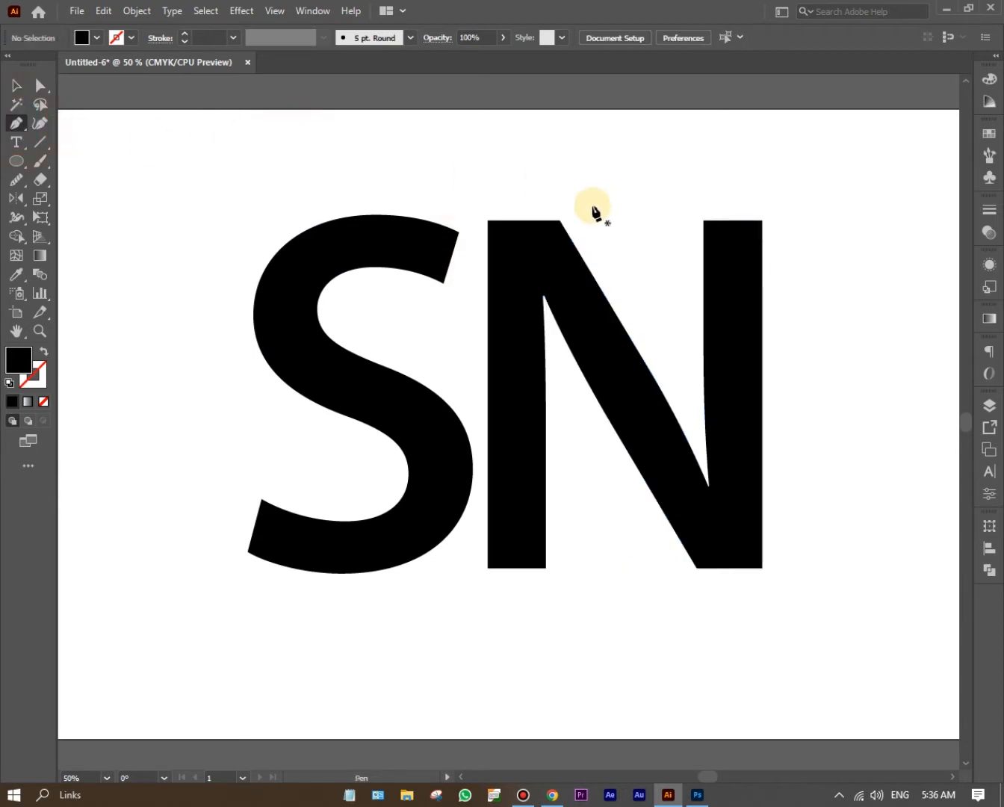
click(561, 220)
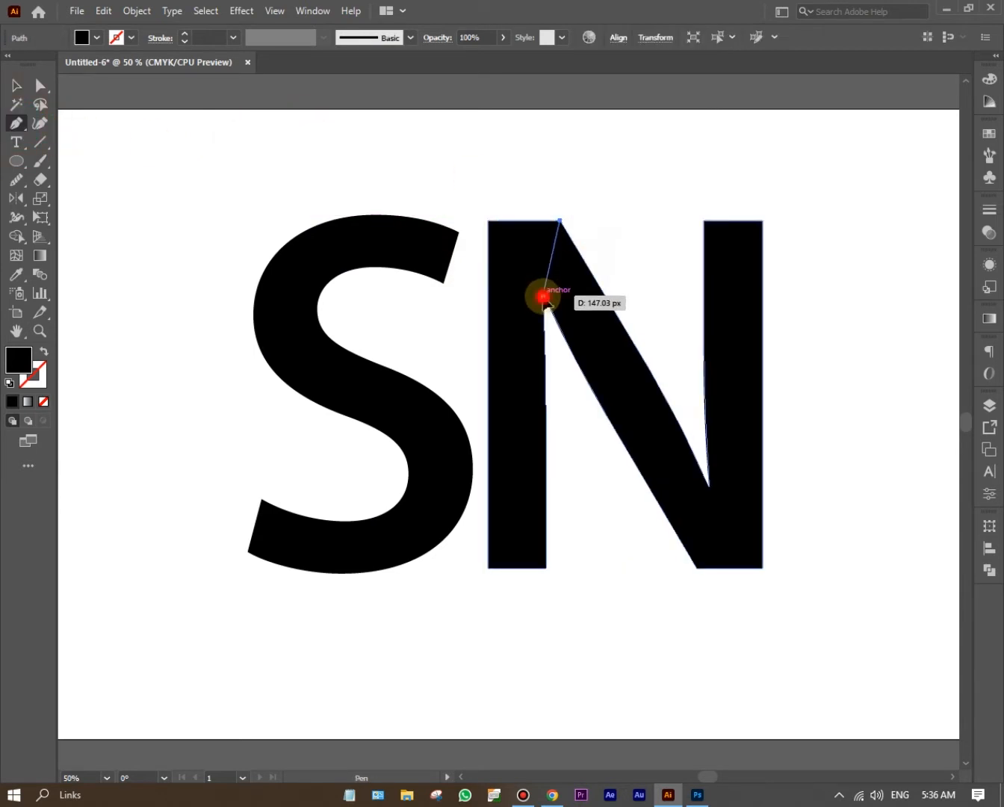
click(542, 295)
click(19, 86)
click(463, 156)
Remove the N's left stem along the dividing line with the Shape Builder tool.
drag(358, 150, 707, 412)
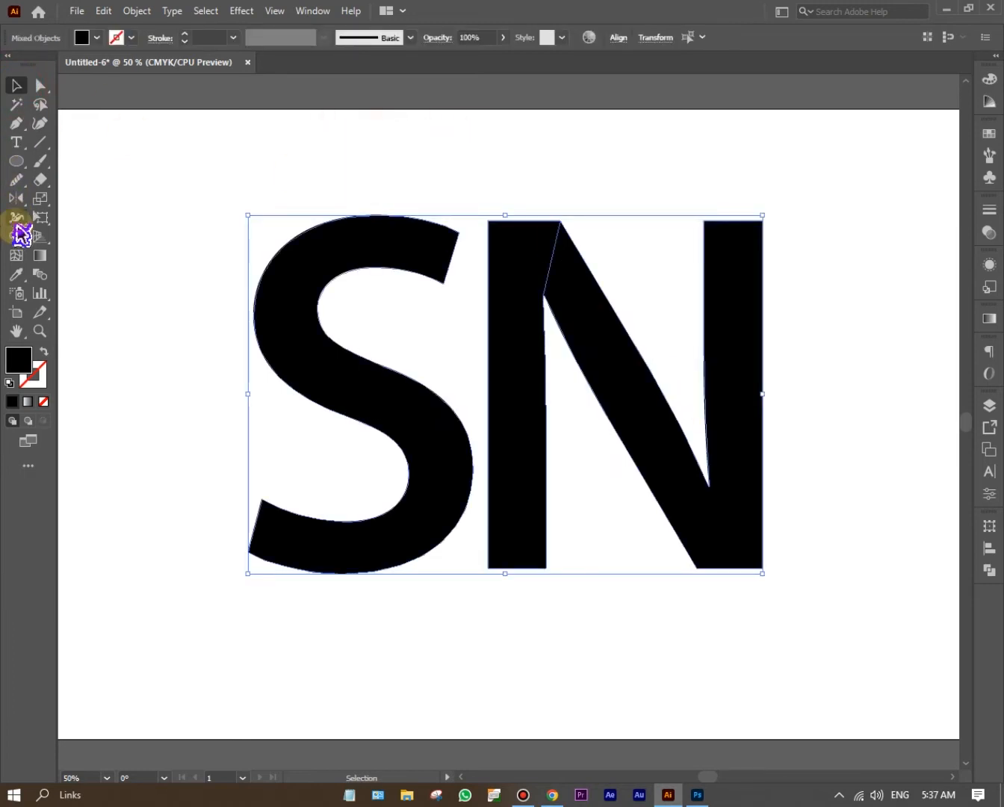
drag(22, 244, 139, 233)
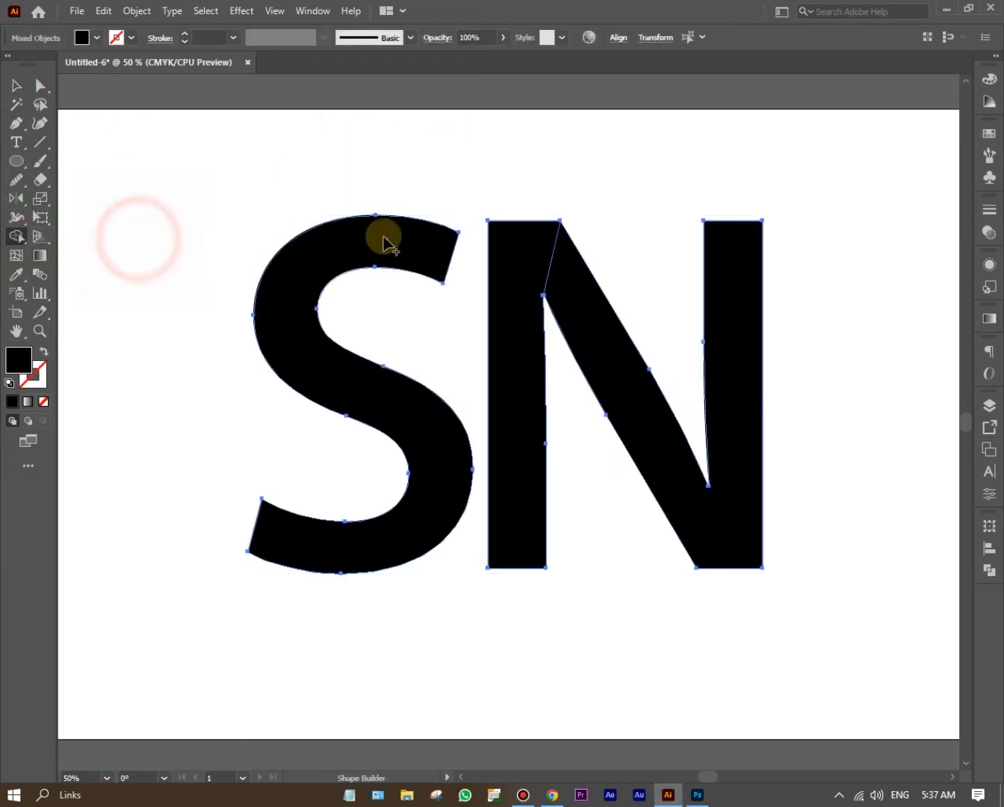
alt+click(505, 249)
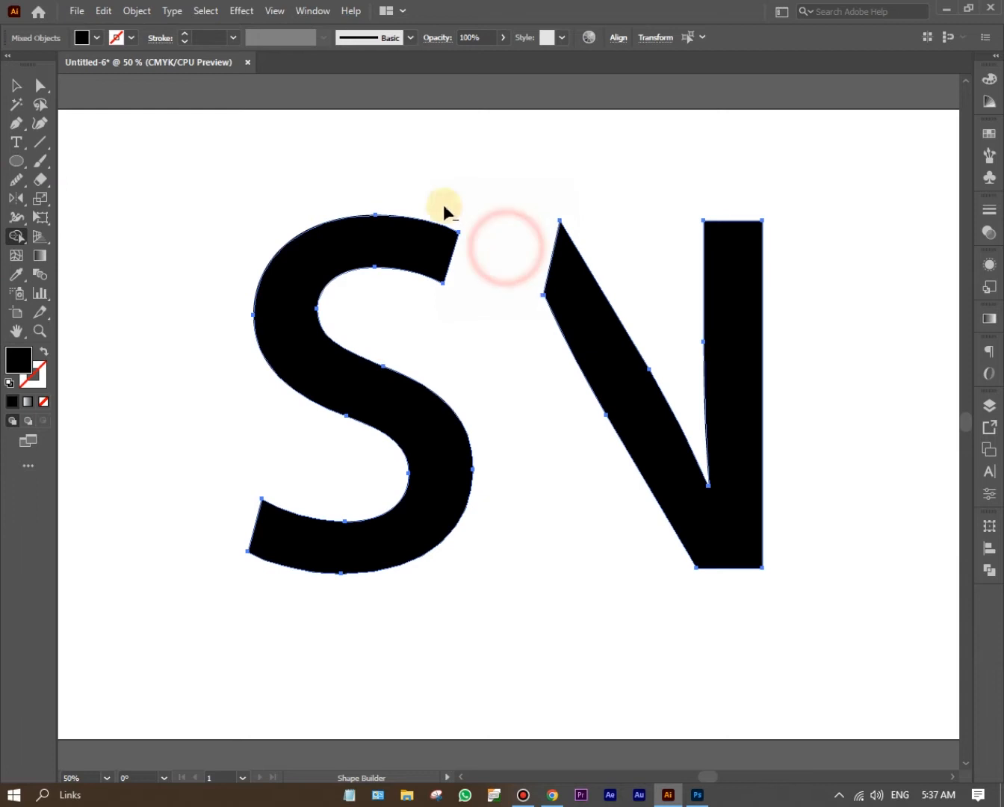
click(19, 87)
click(237, 95)
Move the S right beside the N's cut diagonal and nudge it slightly up so their upper ends nearly meet.
drag(392, 235, 470, 244)
drag(465, 243, 505, 263)
click(576, 215)
key(Up)
key(Up)
key(Up)
key(Up)
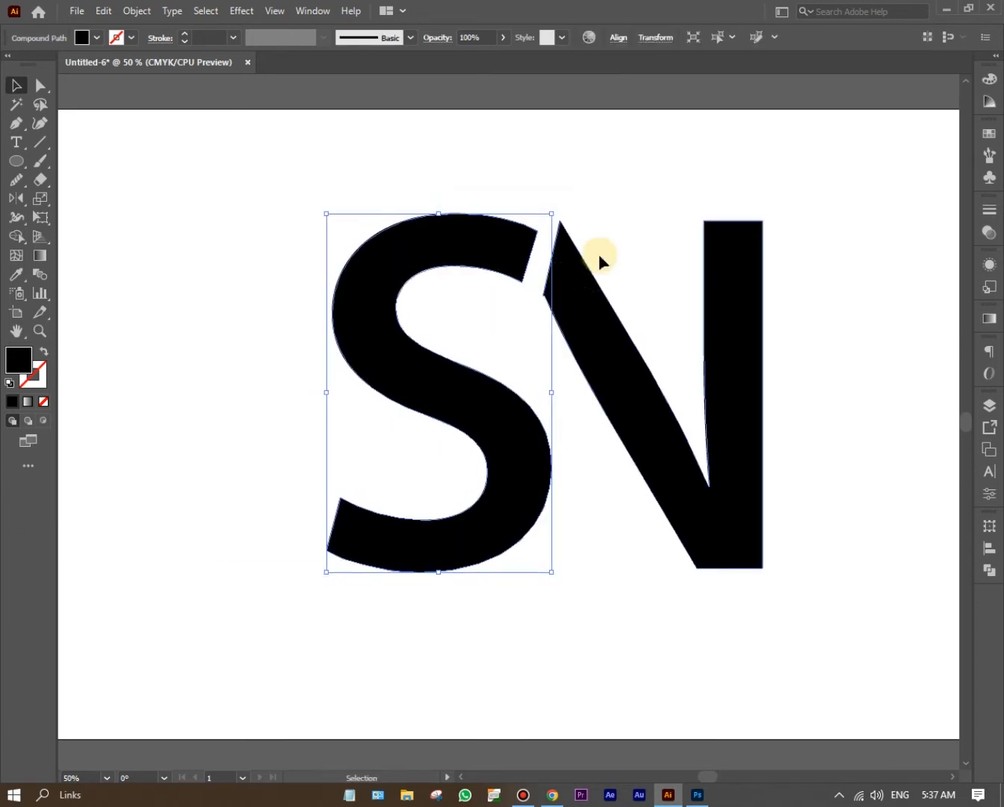
key(Right)
key(Up)
key(Right)
key(Down)
key(Down)
key(Down)
key(Up)
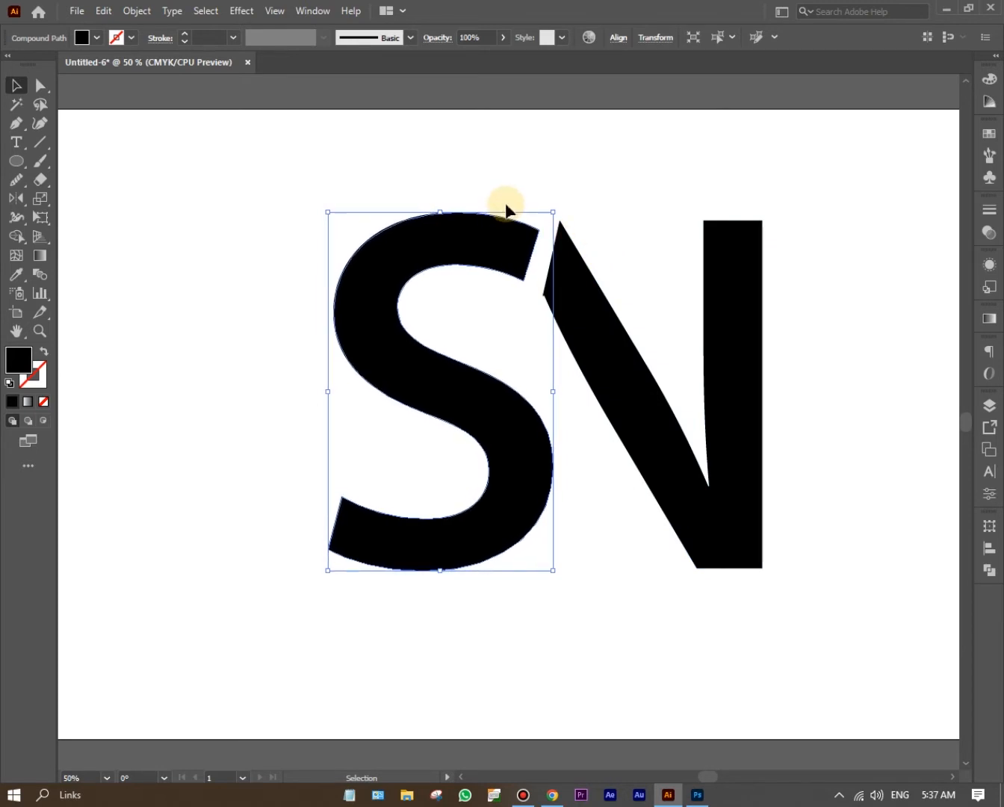
click(507, 162)
Shift the S slightly left to widen the gap between its upper end and the N's diagonal.
drag(336, 207, 598, 391)
click(604, 177)
click(475, 245)
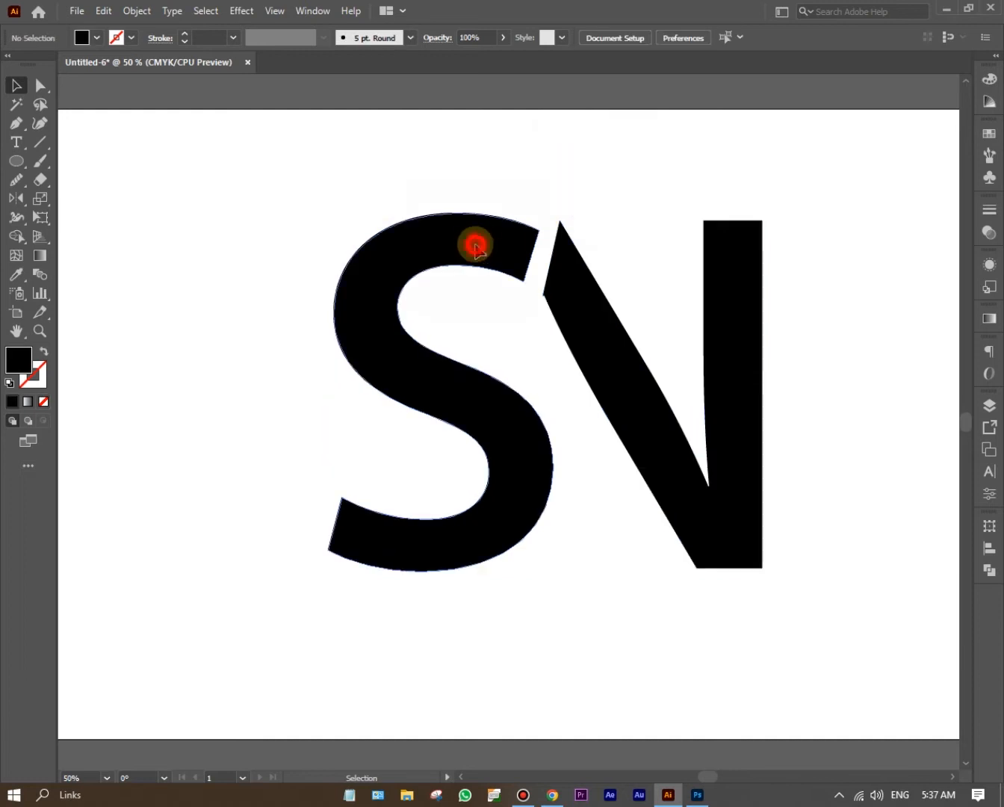
drag(476, 244, 466, 244)
click(454, 180)
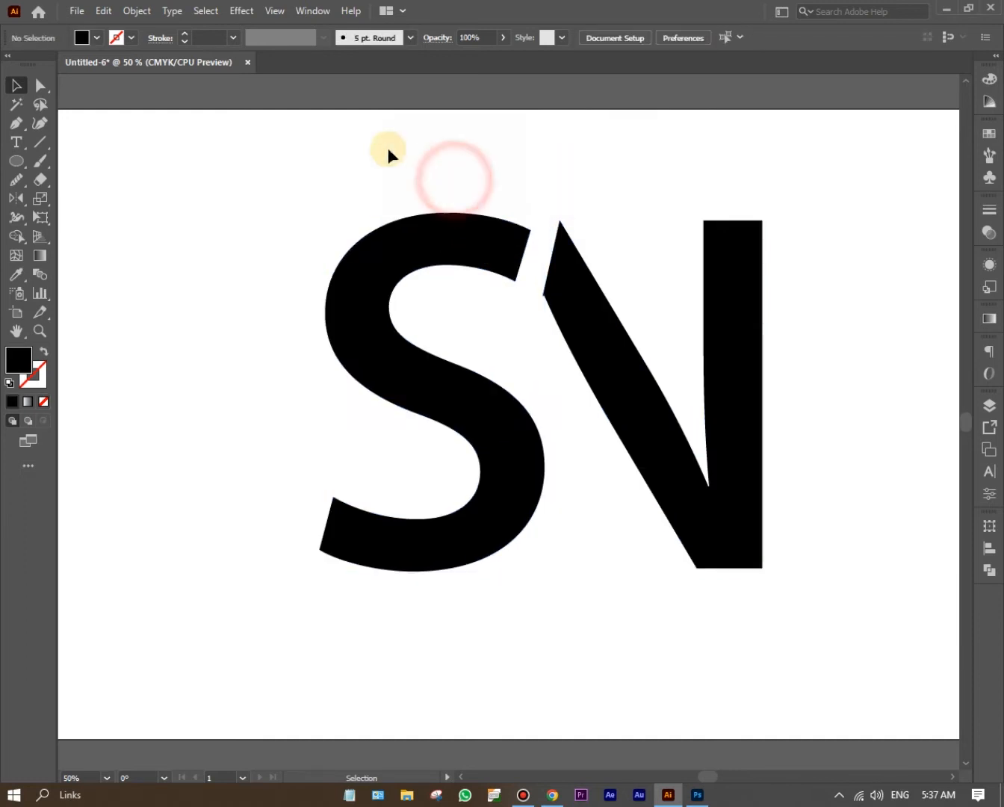
Draw a curved Pen tool shape bridging the S's upper arm and the N's diagonal, following both letters' edges.
click(15, 127)
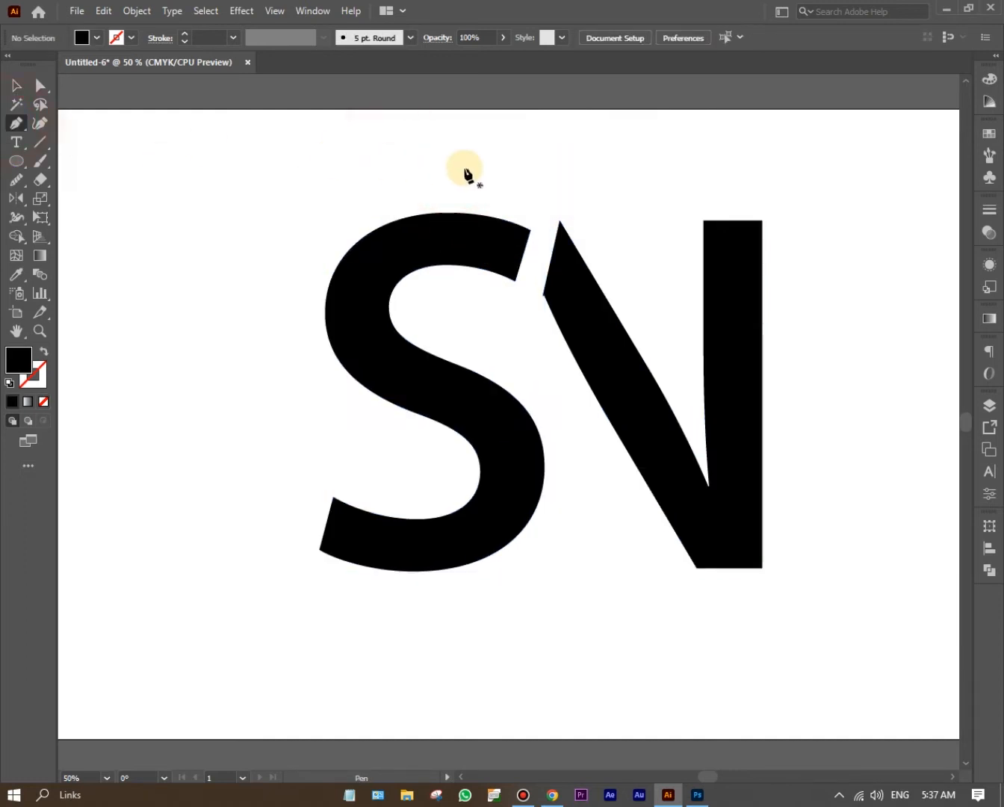
click(487, 215)
drag(613, 310, 649, 349)
drag(678, 400, 680, 401)
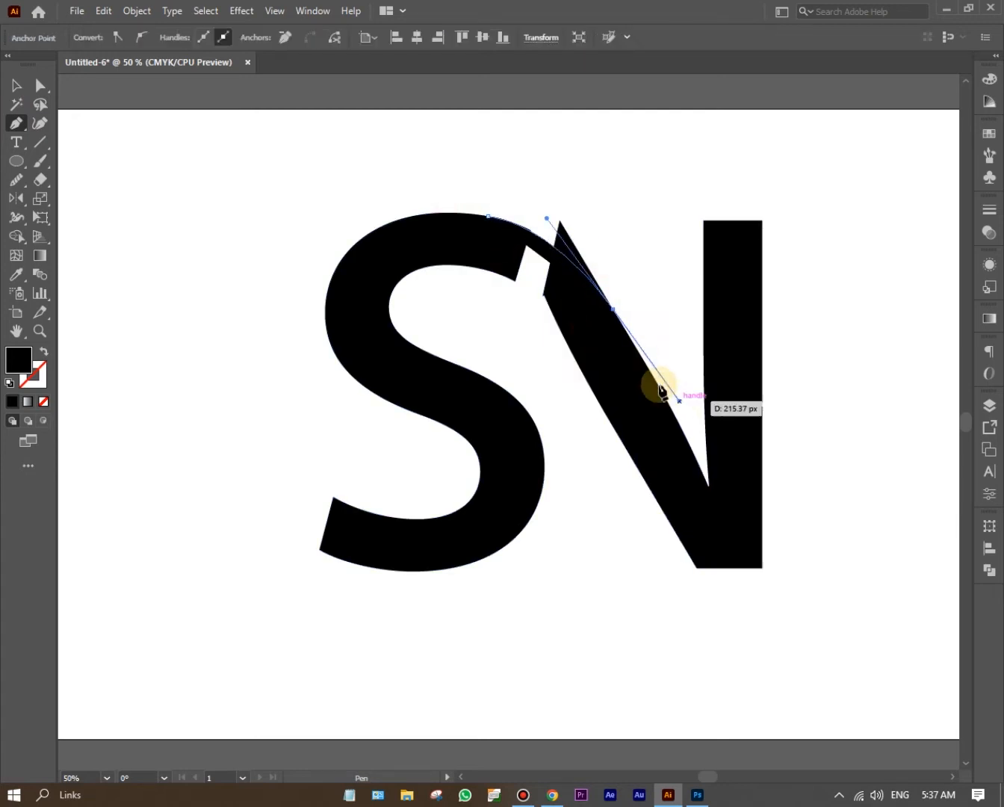
click(613, 309)
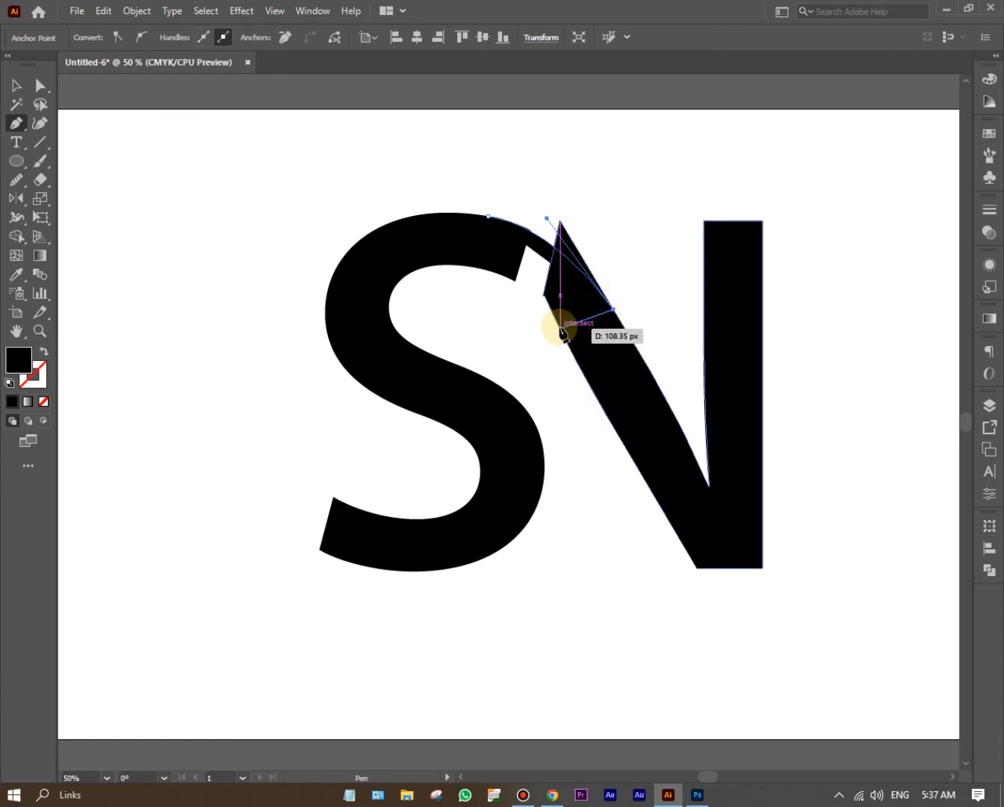
click(562, 329)
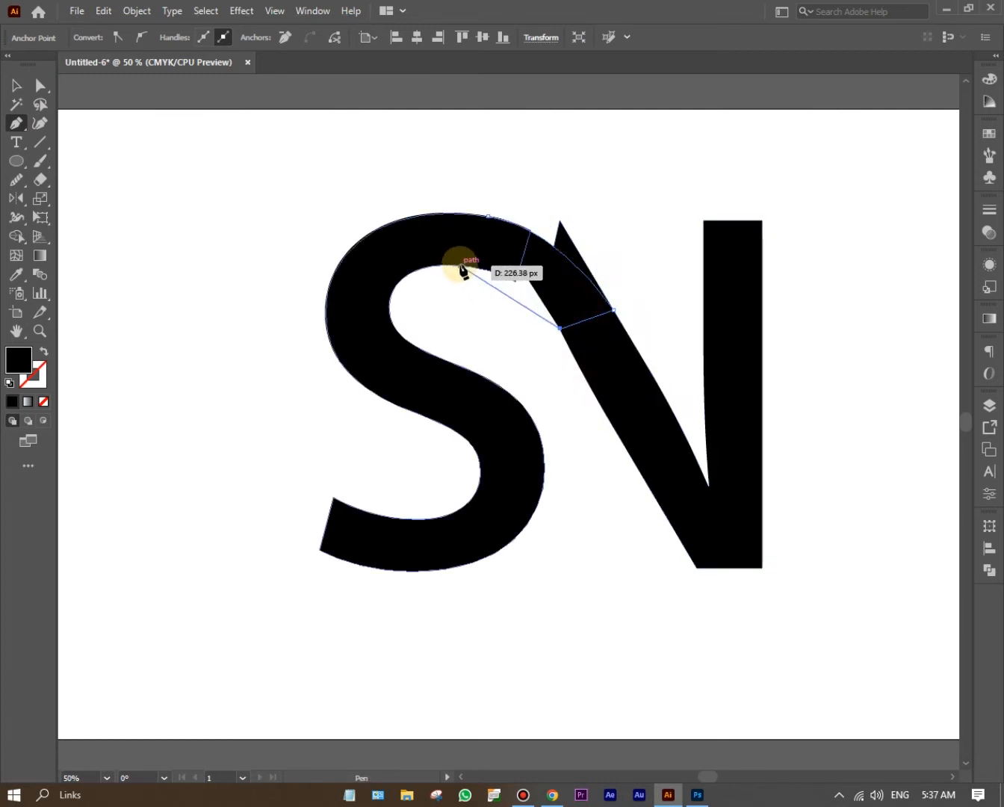
drag(458, 266, 390, 274)
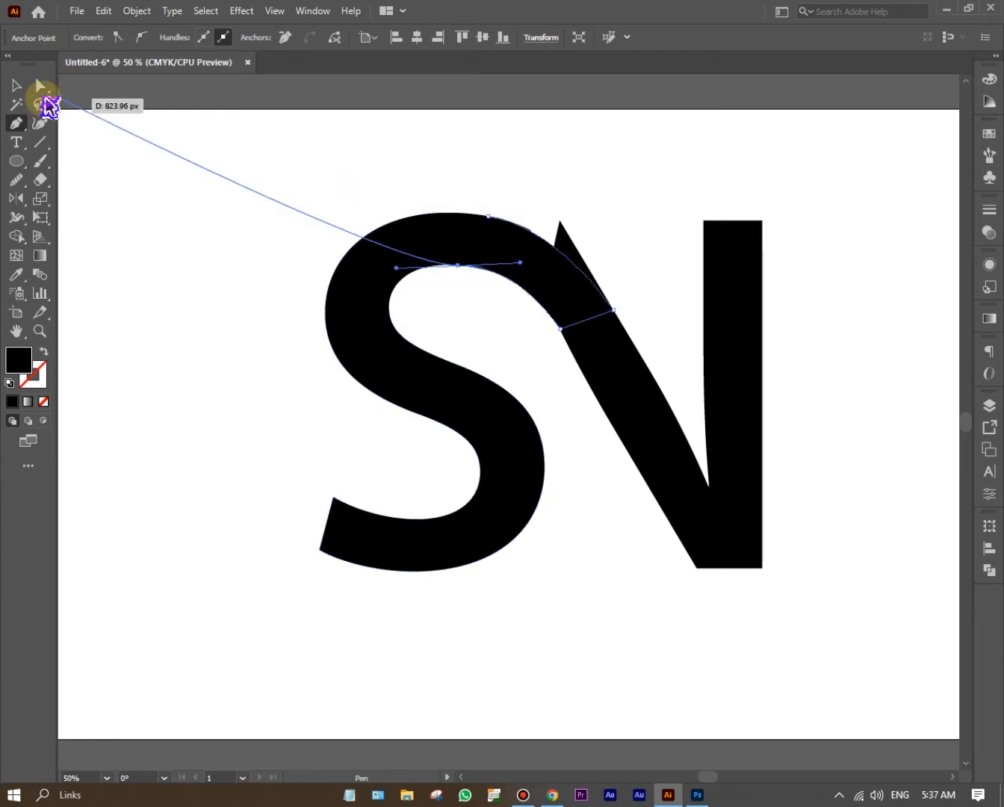
click(17, 87)
click(451, 168)
Merge the S, the bridge and the N with the Shape Builder tool and remove the diagonal's leftover pointed tip.
drag(314, 156, 677, 362)
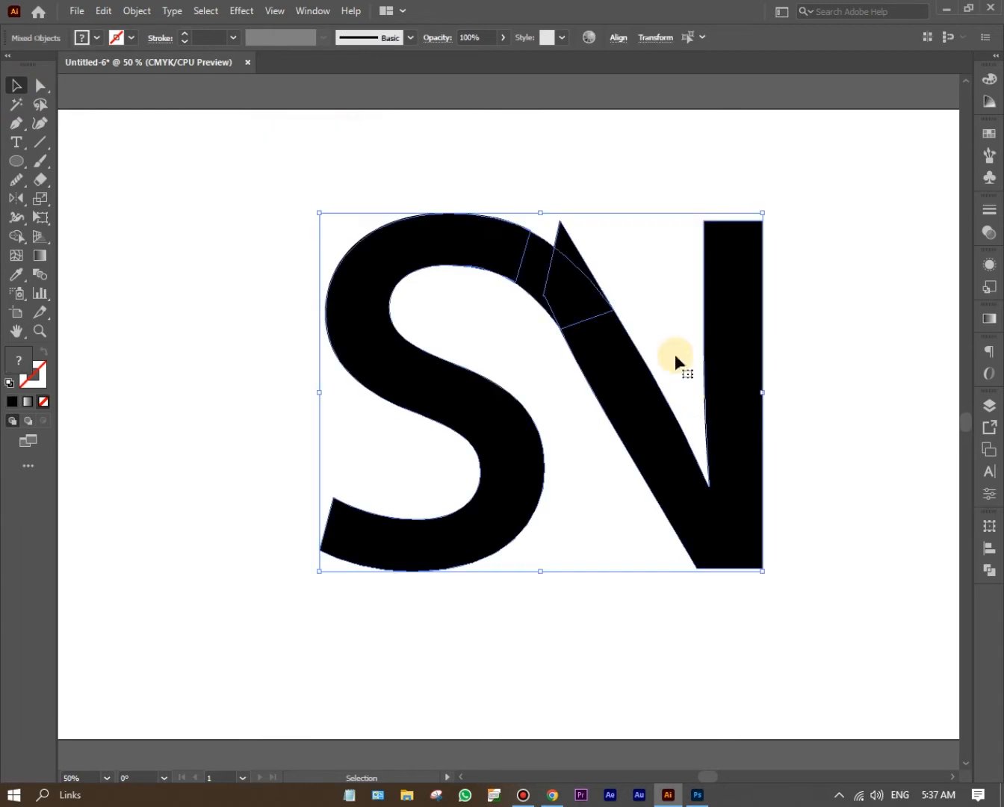
click(14, 237)
mouse_move(388, 251)
mouse_down()
mouse_move(518, 239)
mouse_move(603, 329)
mouse_move(565, 287)
mouse_up()
scroll(567, 283, up, 3)
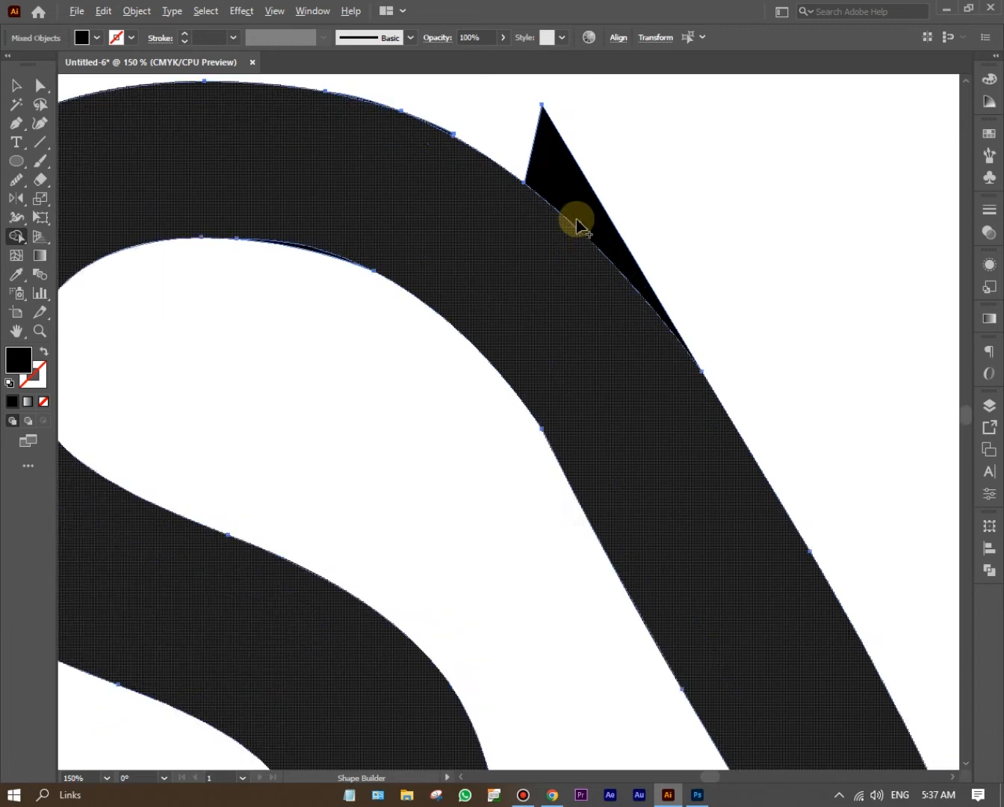
alt+click(576, 209)
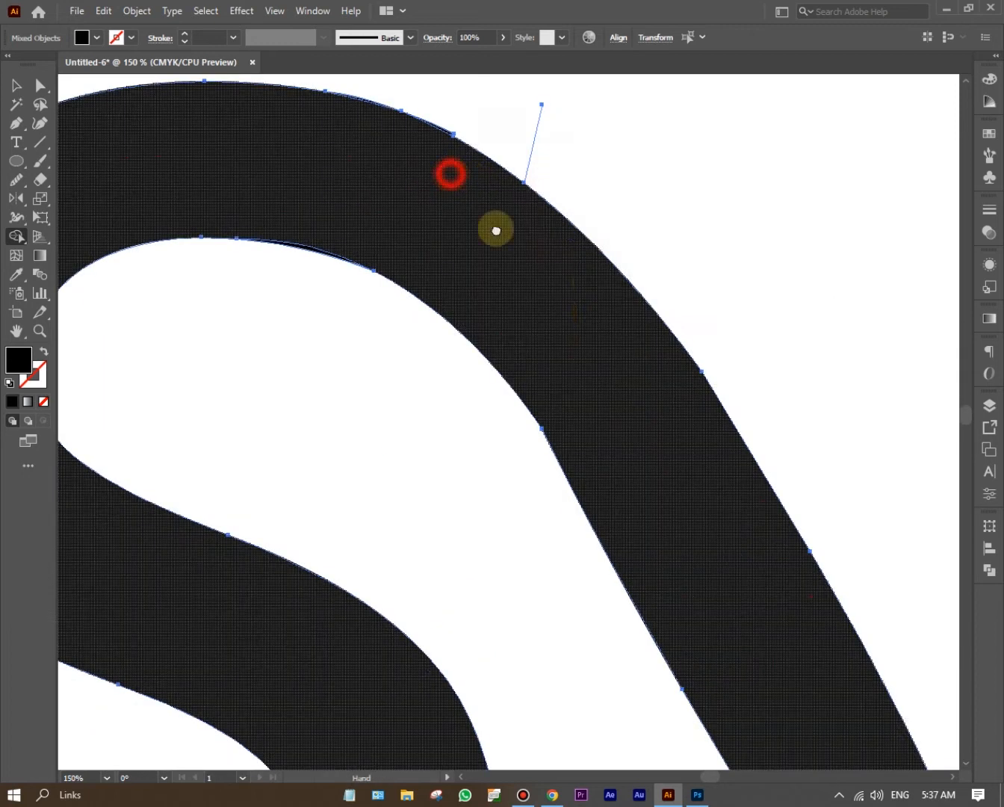
Remove the thin leftover slivers along the outer curve where the S meets the bridge, using the Shape Builder tool.
scroll(547, 264, up, 4)
scroll(543, 271, up, 2)
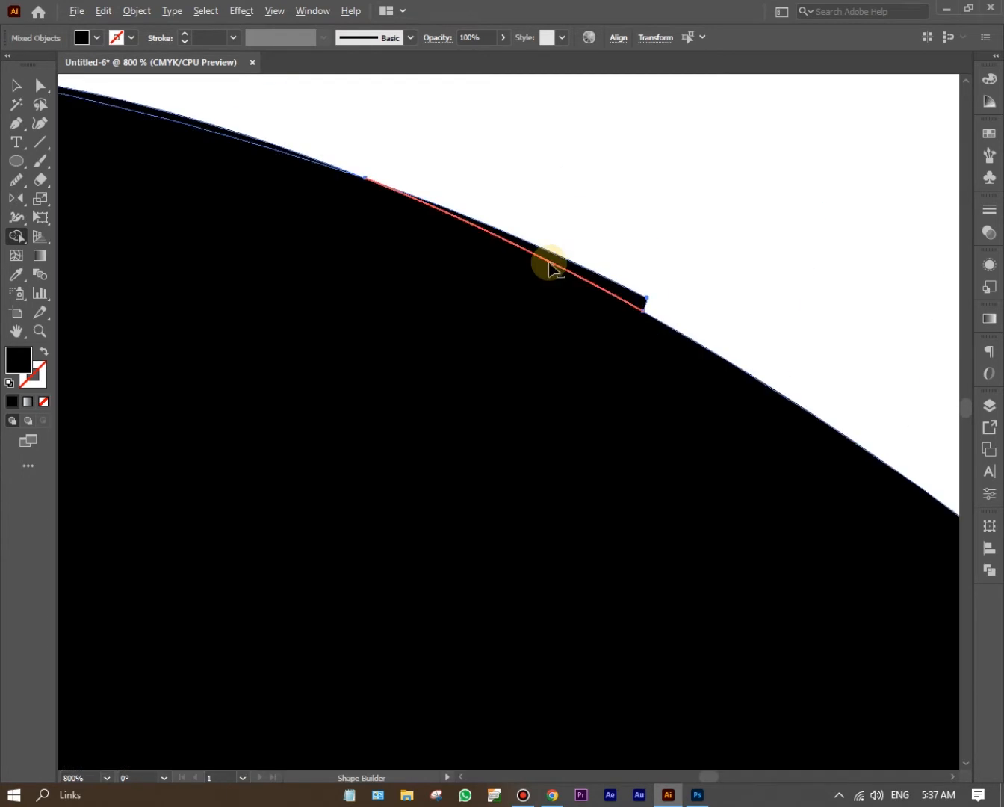
alt+click(553, 268)
scroll(551, 261, down, 1)
drag(400, 211, 660, 352)
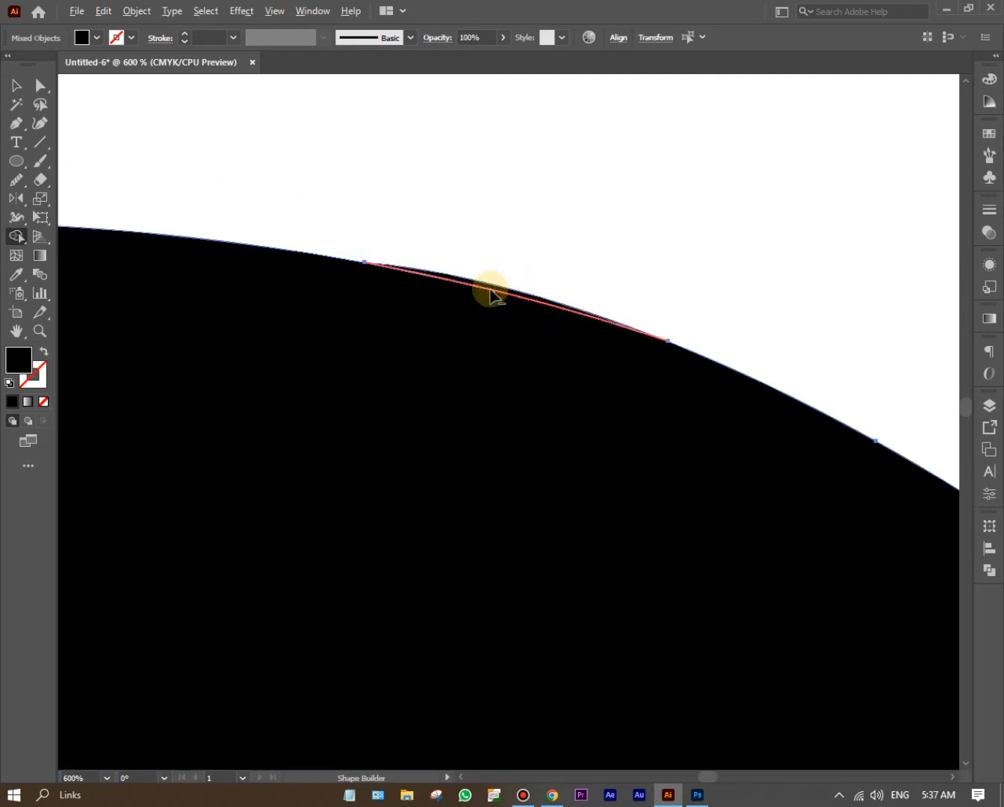
alt+click(491, 288)
scroll(491, 288, down, 3)
key(ctrl+0)
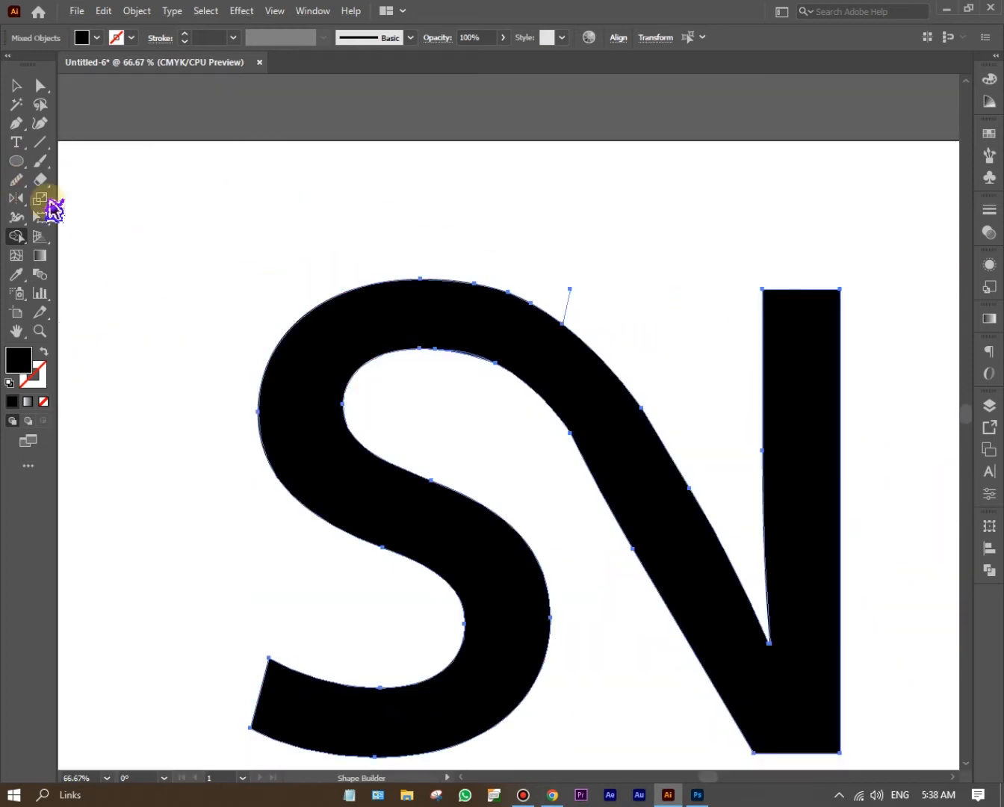
click(14, 87)
click(284, 143)
click(564, 384)
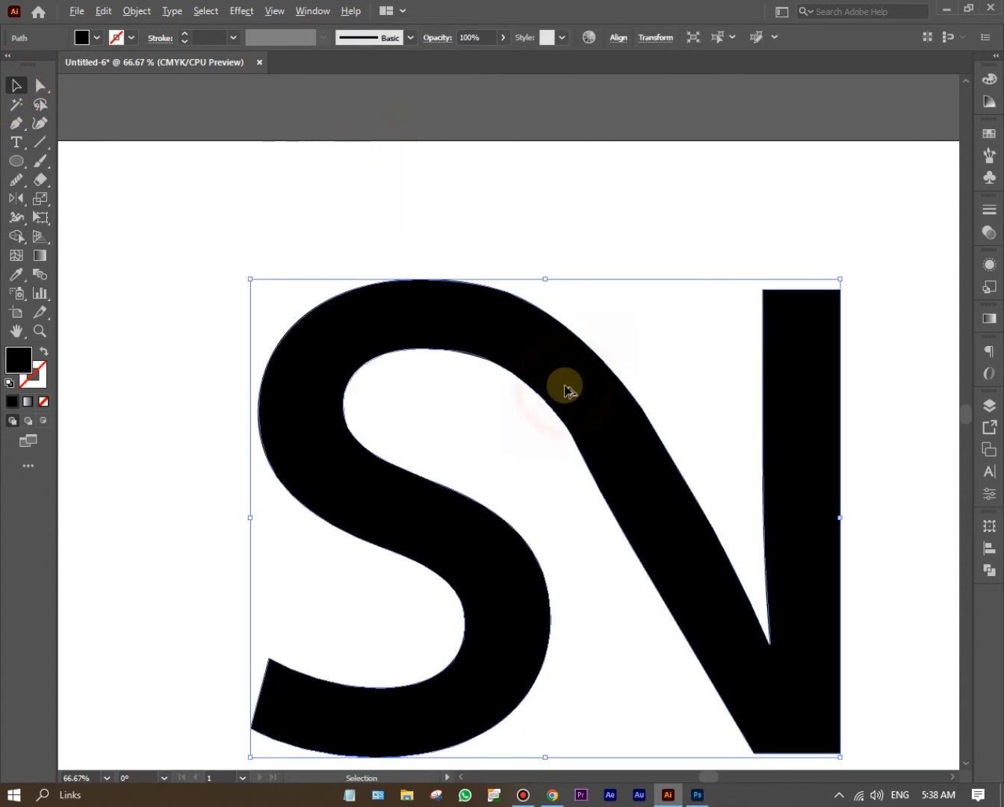
scroll(564, 385, down, 1)
click(636, 350)
scroll(620, 400, up, 1)
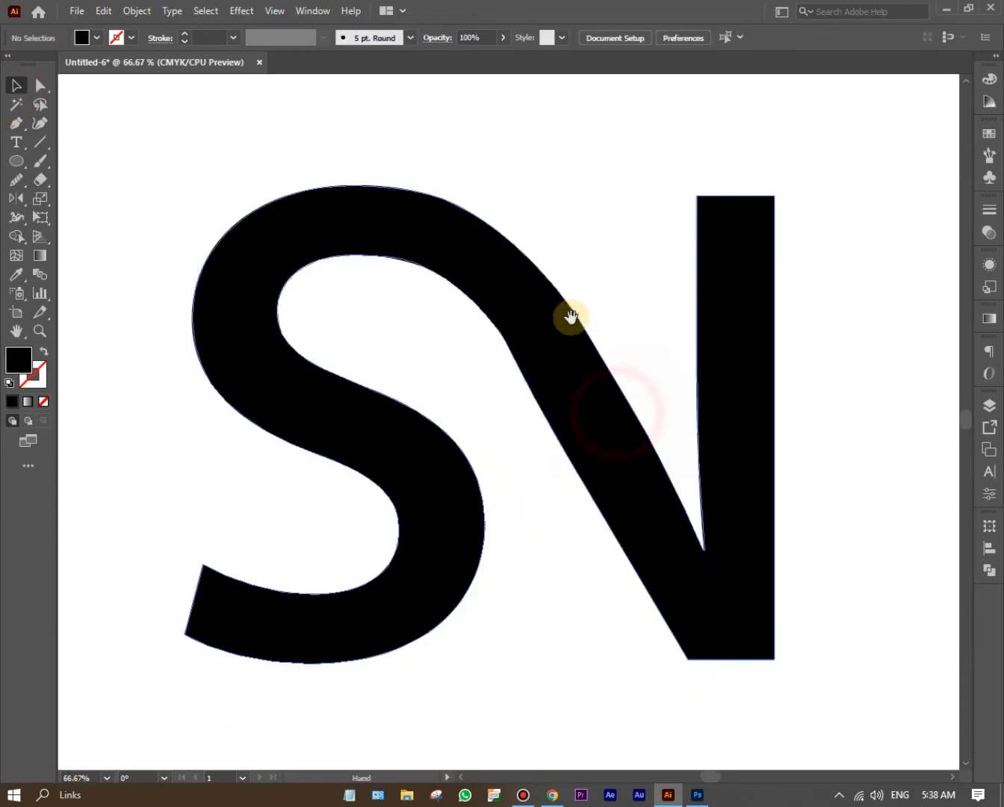
Adjust the anchor points and handles along the lower edge where the bridge meets the N's diagonal, using direct selection.
click(36, 90)
drag(430, 288, 619, 376)
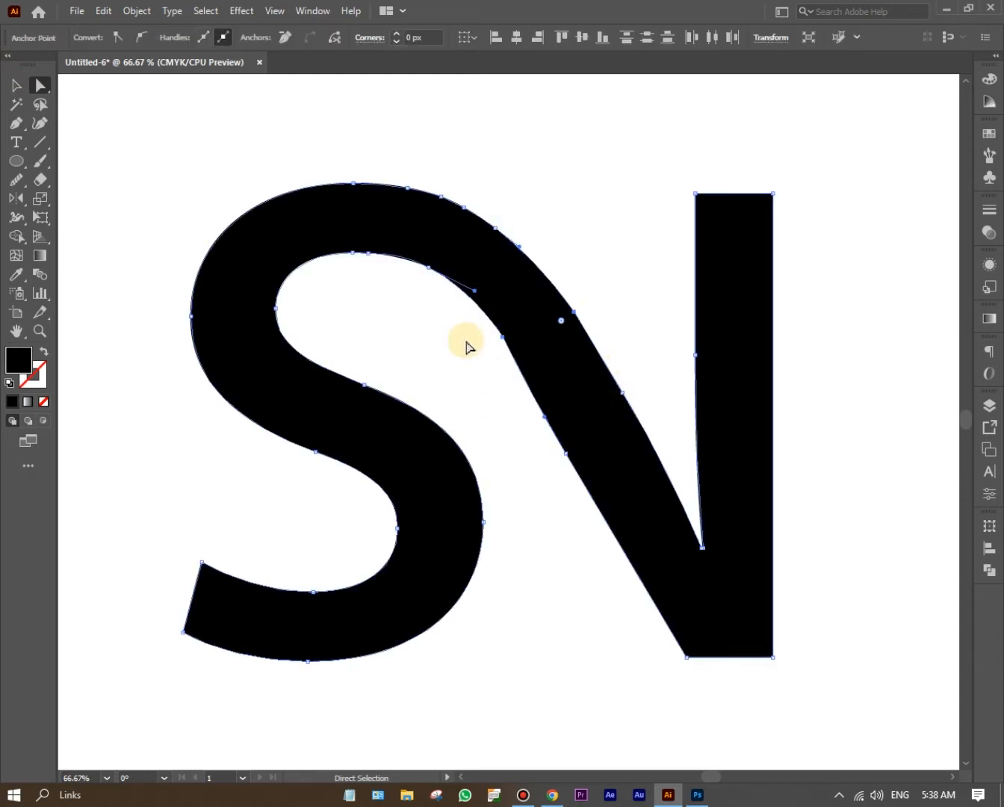
click(544, 418)
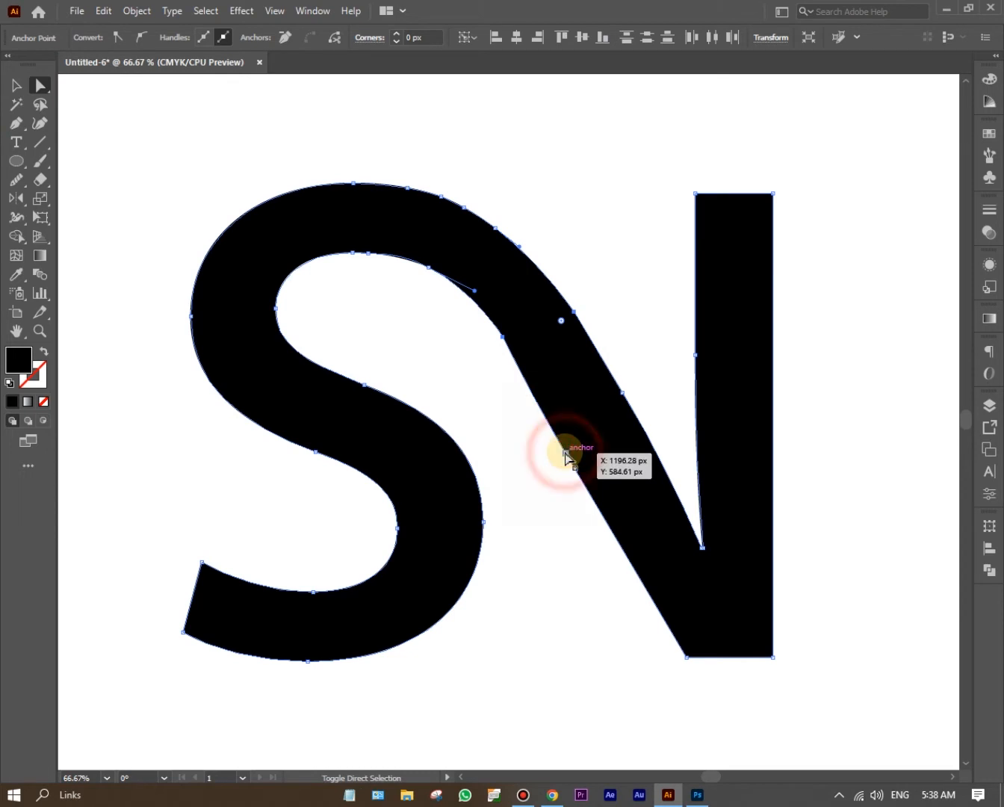
drag(566, 455, 566, 455)
click(559, 456)
click(565, 453)
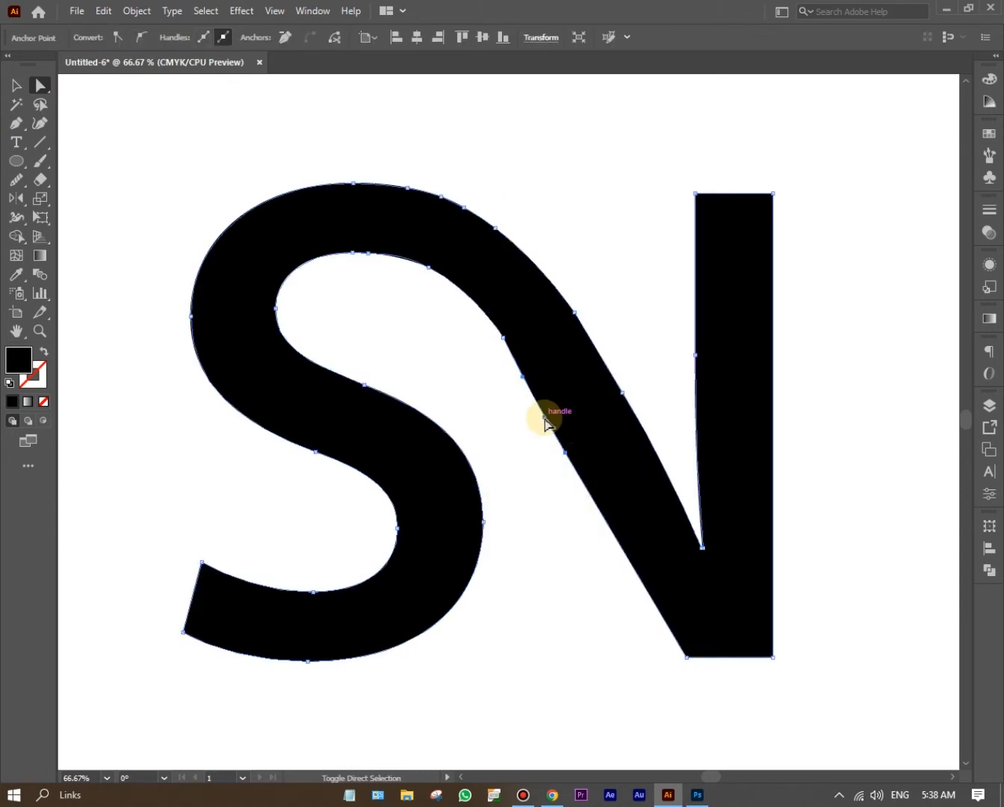
click(503, 339)
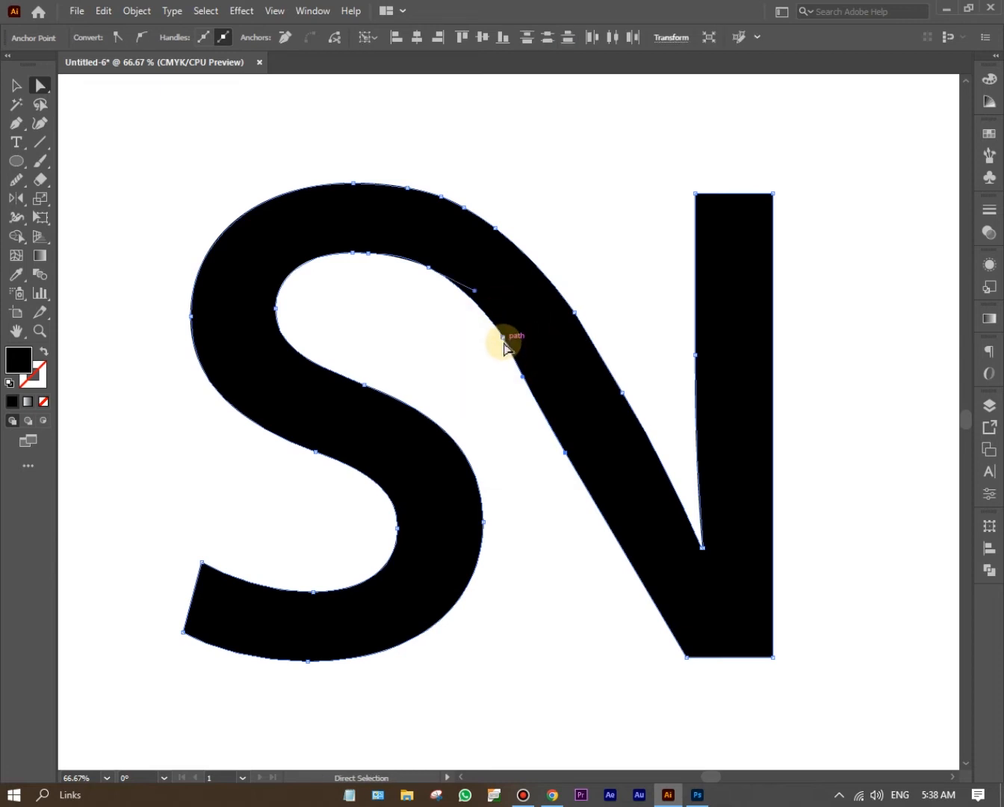
drag(565, 452, 567, 452)
click(610, 352)
click(551, 399)
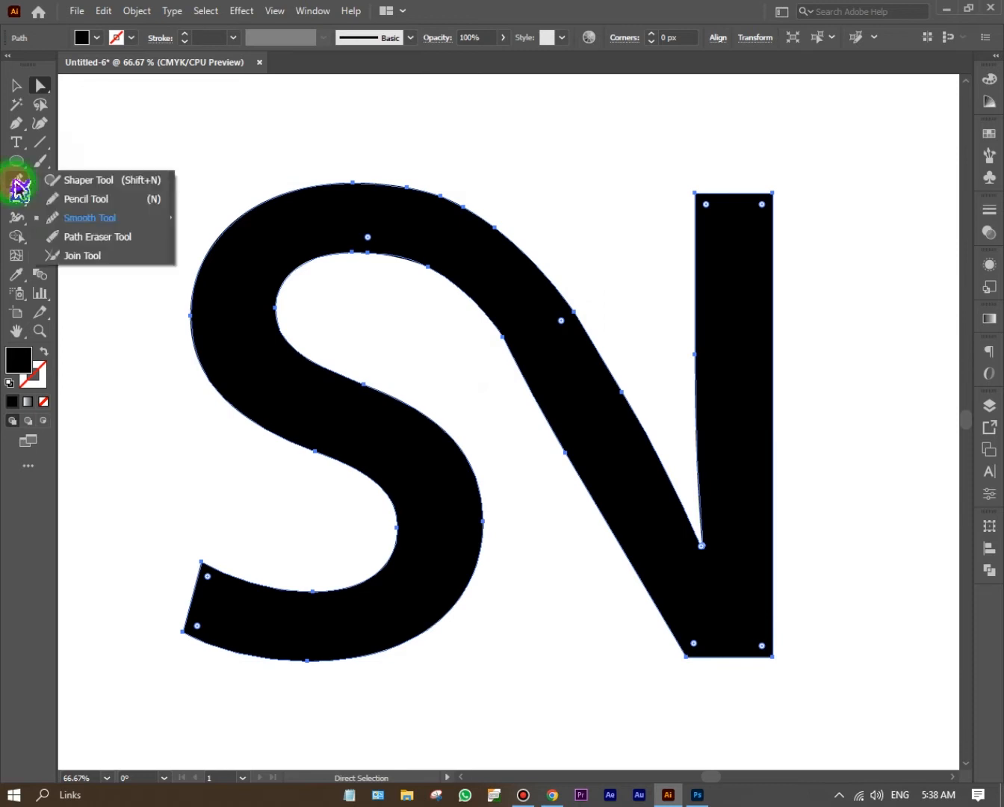
Smooth the inner and outer edges of the bridge and the N's diagonal with repeated Smooth tool strokes.
click(15, 181)
scroll(574, 464, up, 1)
drag(465, 256, 629, 514)
click(547, 231)
drag(430, 257, 522, 341)
drag(585, 231, 701, 469)
drag(557, 196, 730, 441)
click(18, 87)
click(234, 249)
Enlarge the SN shape slightly in proportion and shift it a little left on the artboard.
scroll(263, 329, down, 3)
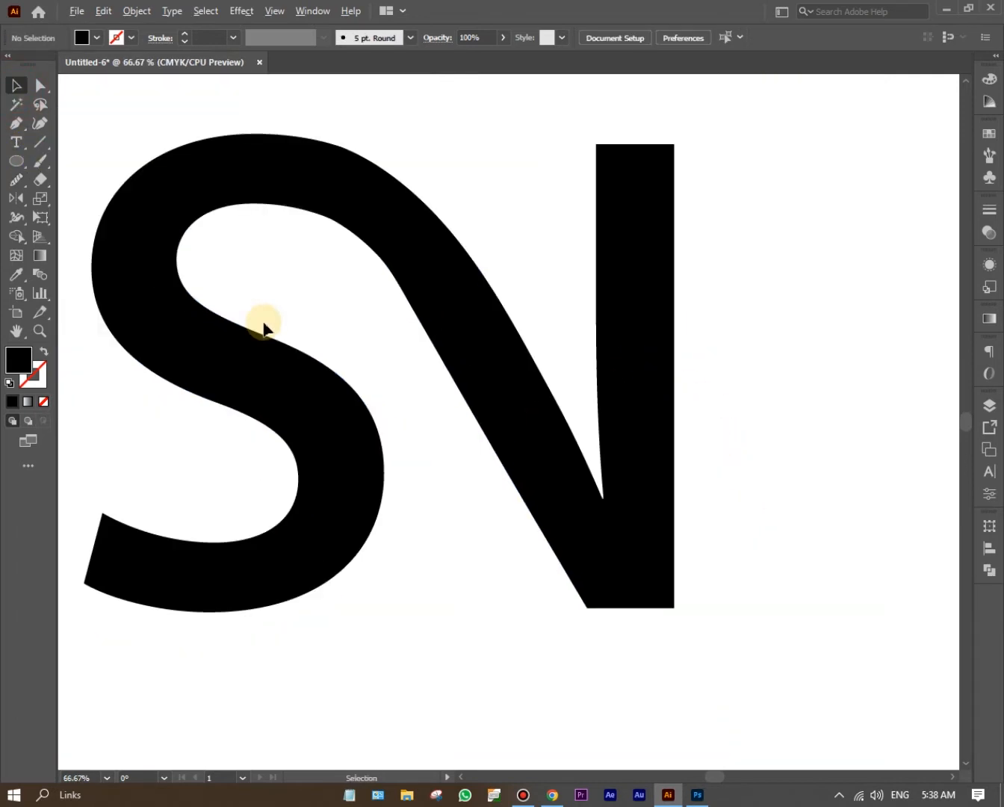
click(459, 375)
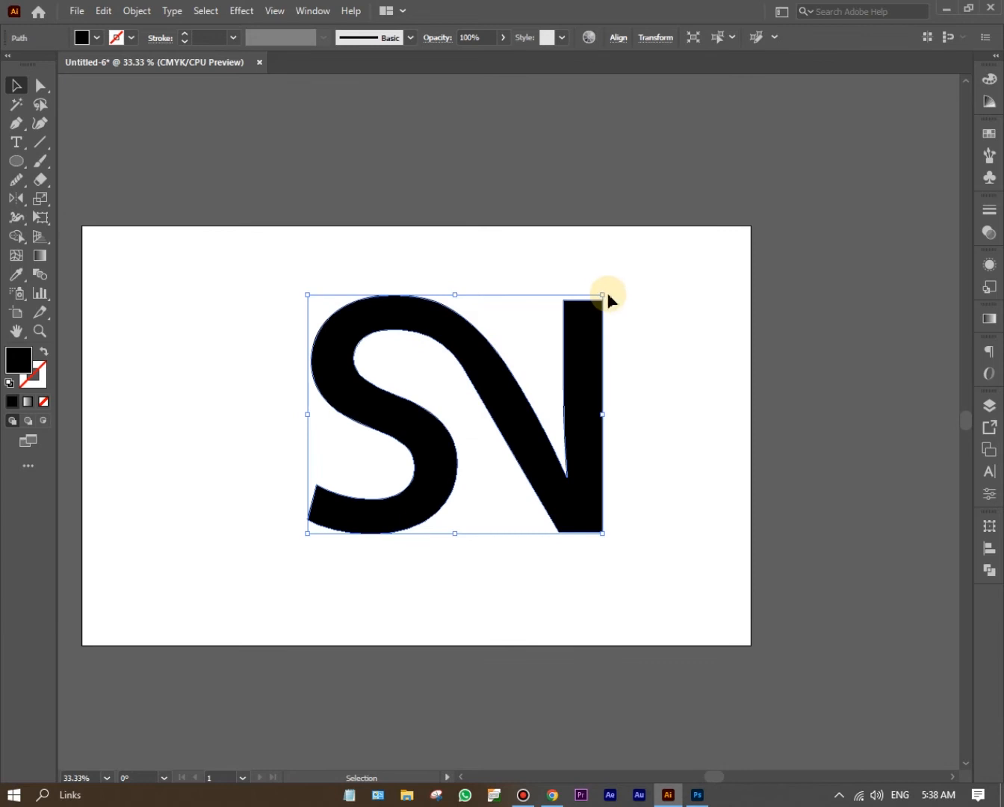
drag(606, 296, 614, 290)
mouse_move(511, 377)
mouse_down()
mouse_move(494, 392)
mouse_move(497, 378)
mouse_up()
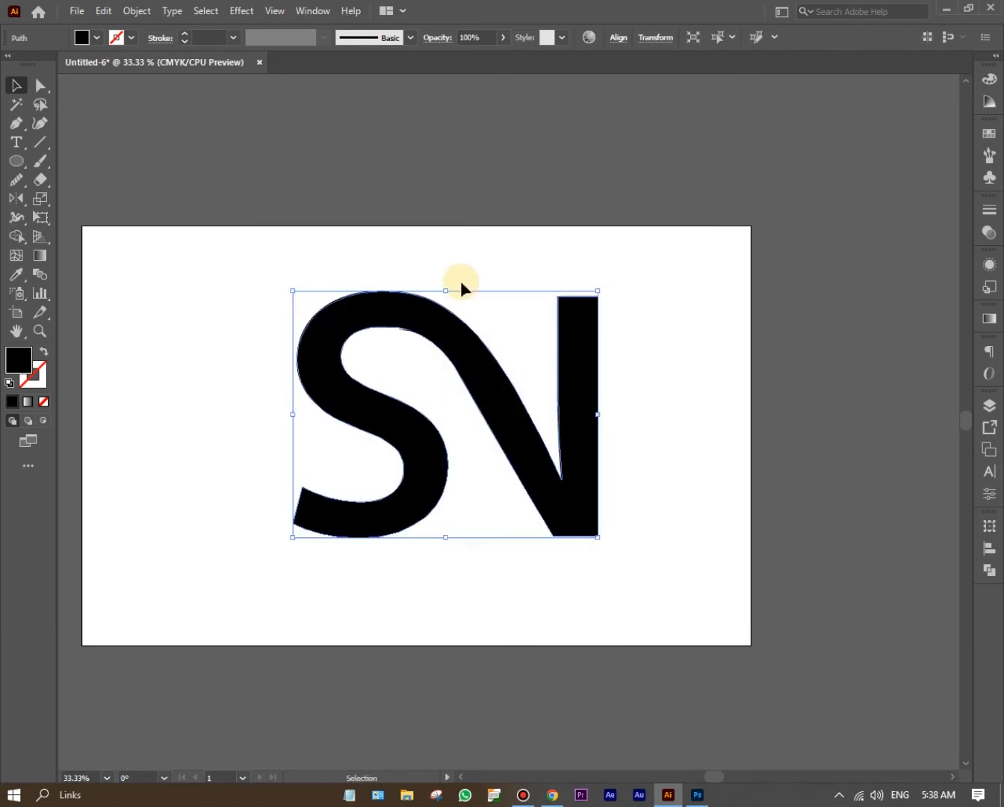
Move the SN aside, delete the leftover curved sliver beneath the S's upper arm, and reposition the SN on the artboard.
click(448, 242)
drag(411, 318, 431, 309)
click(420, 379)
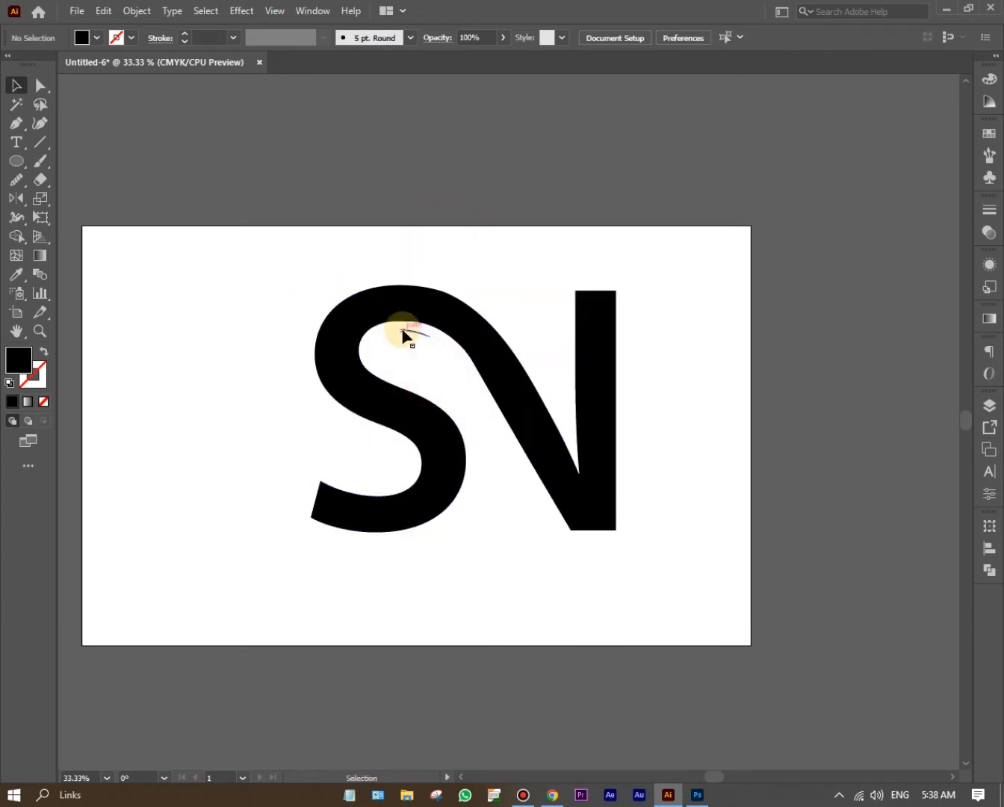
click(400, 329)
key(Delete)
drag(354, 280, 484, 426)
drag(464, 362, 464, 372)
click(471, 254)
Draw a circle around the whole SN from its centre outward and give it a black stroke with no fill.
click(15, 165)
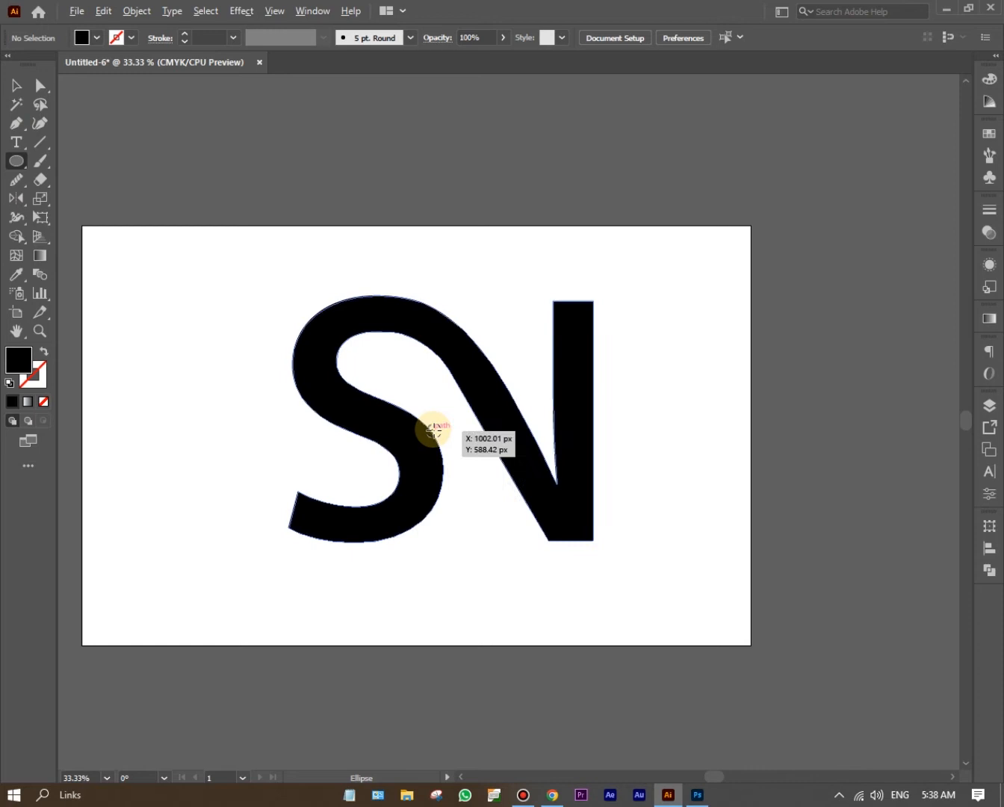
drag(447, 427, 651, 543)
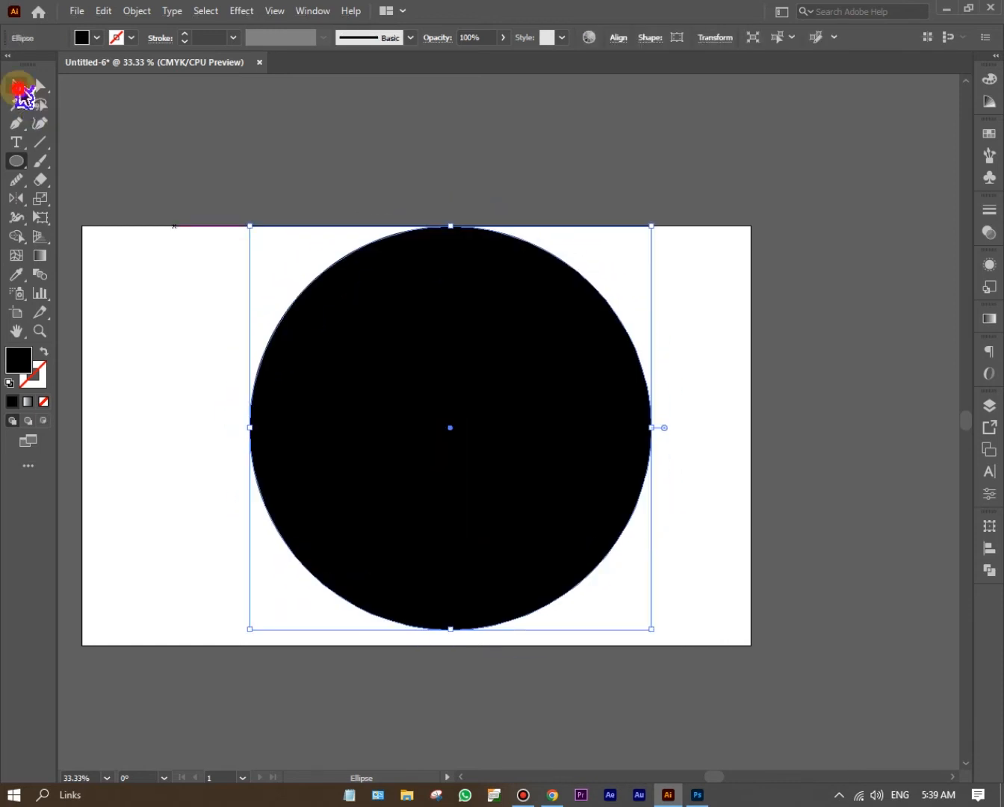
click(19, 86)
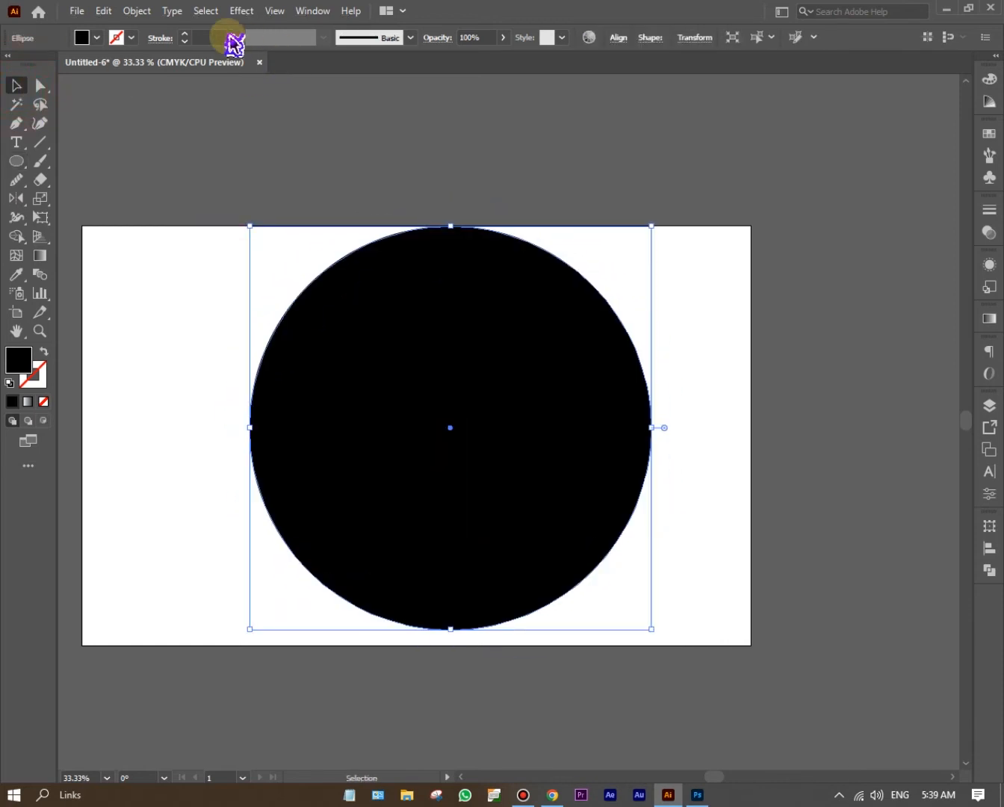
click(41, 356)
Try stroke weights of 80 pt and 100 pt on the circle.
click(239, 39)
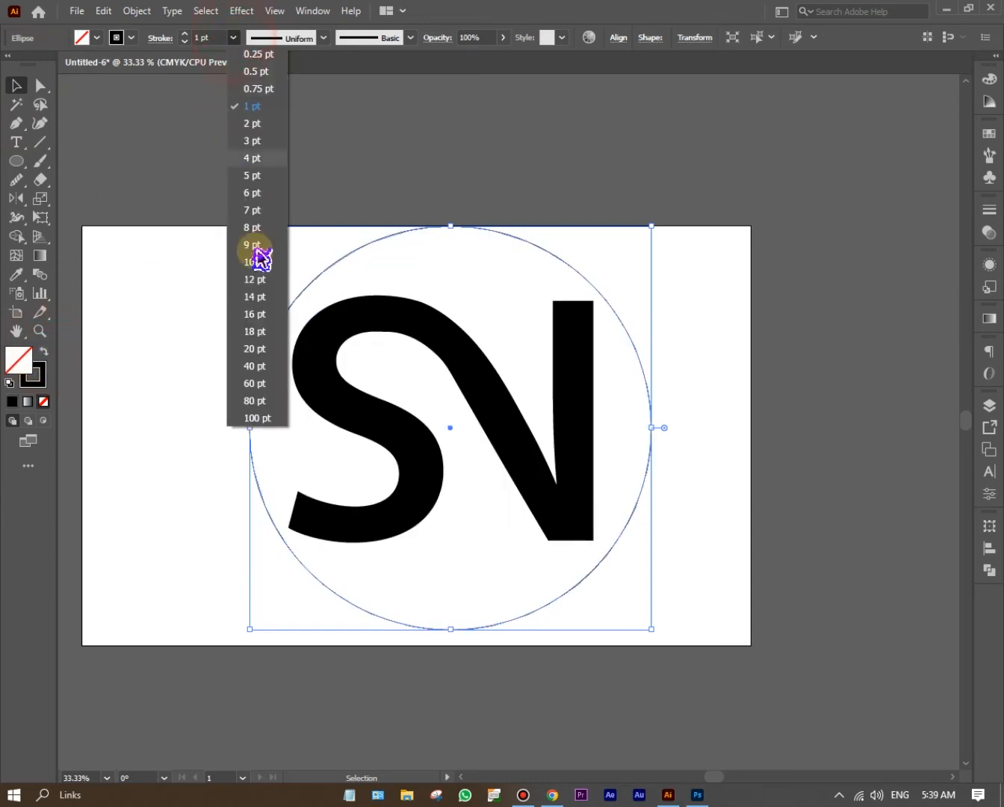
click(255, 402)
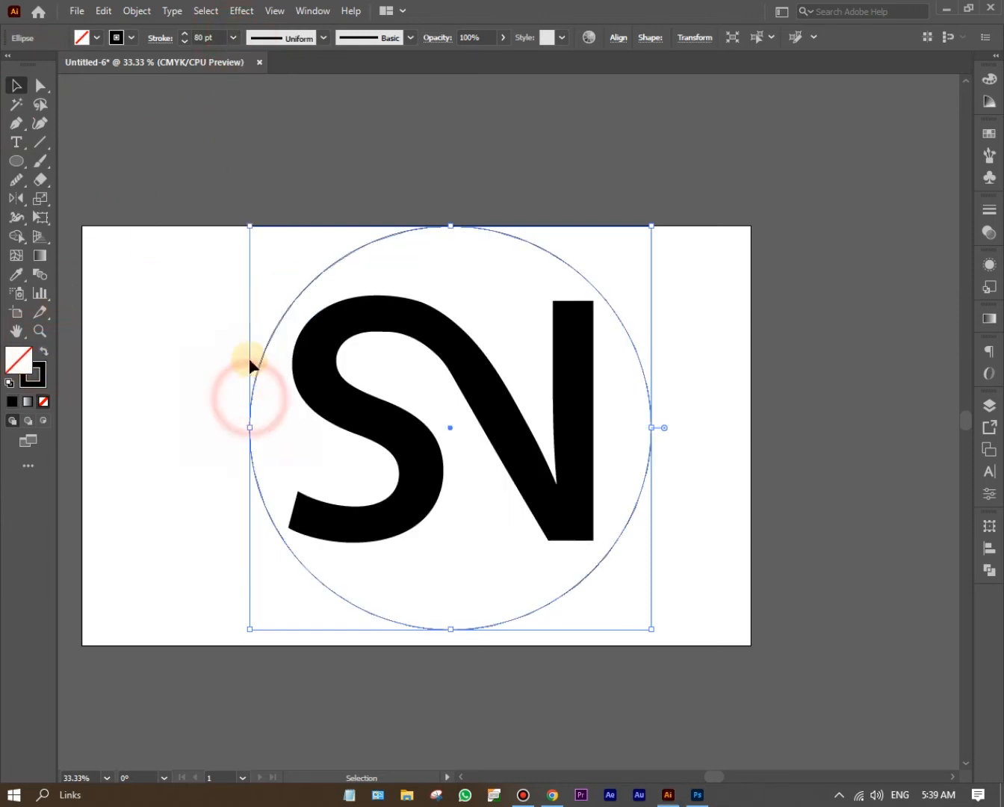
click(232, 40)
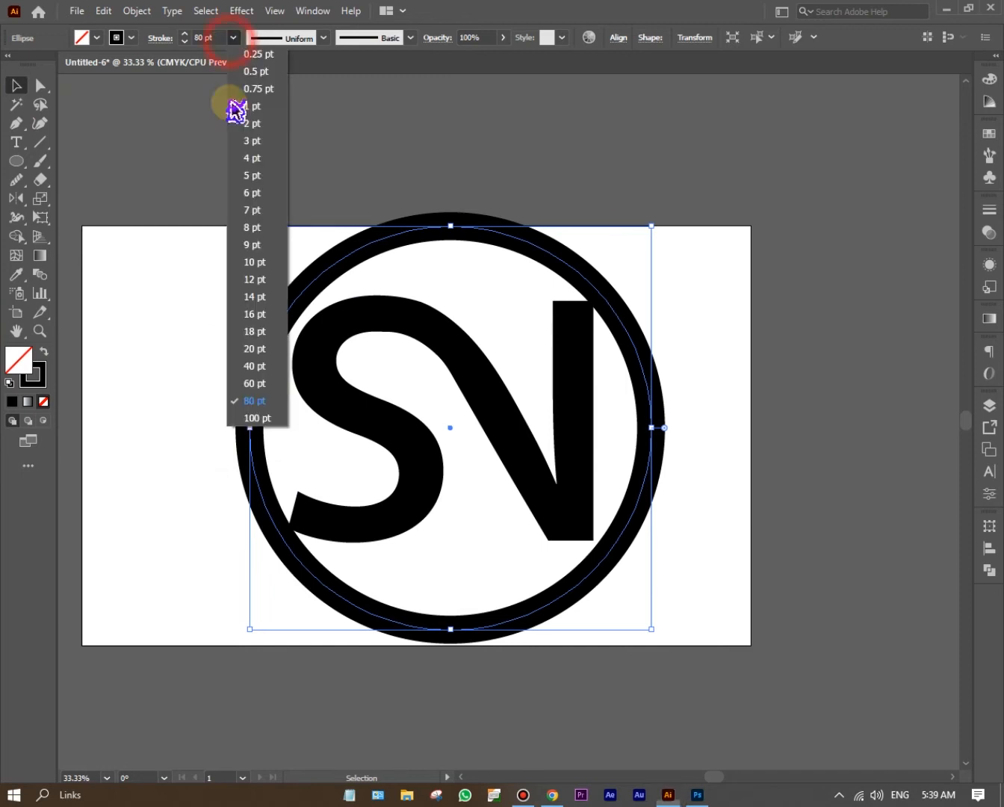
click(252, 418)
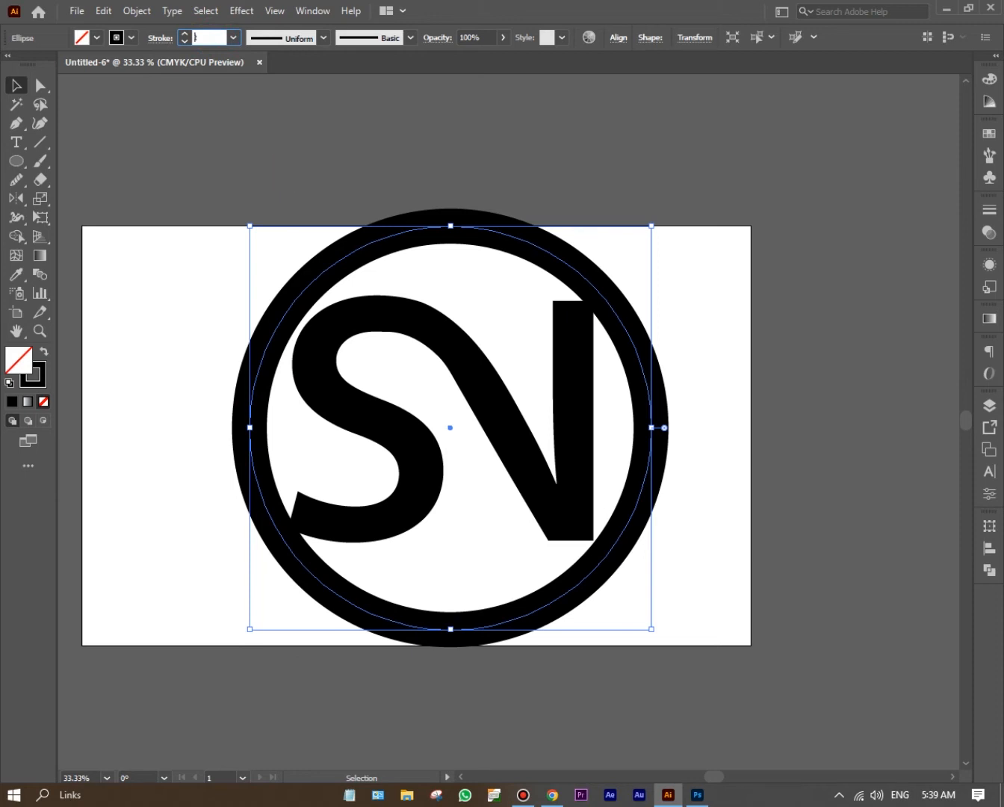
key(Escape)
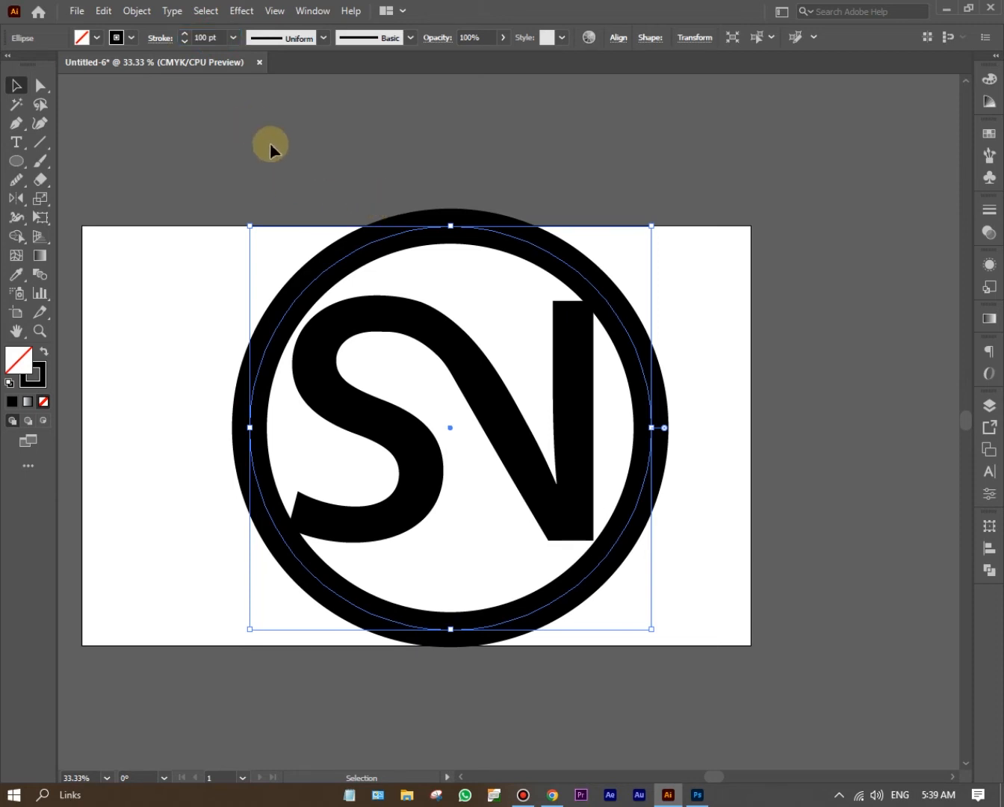
Set the circle's stroke weight to 85 pt and fine-tune it in small increments to 88 pt.
double_click(213, 37)
key(BackSpace)
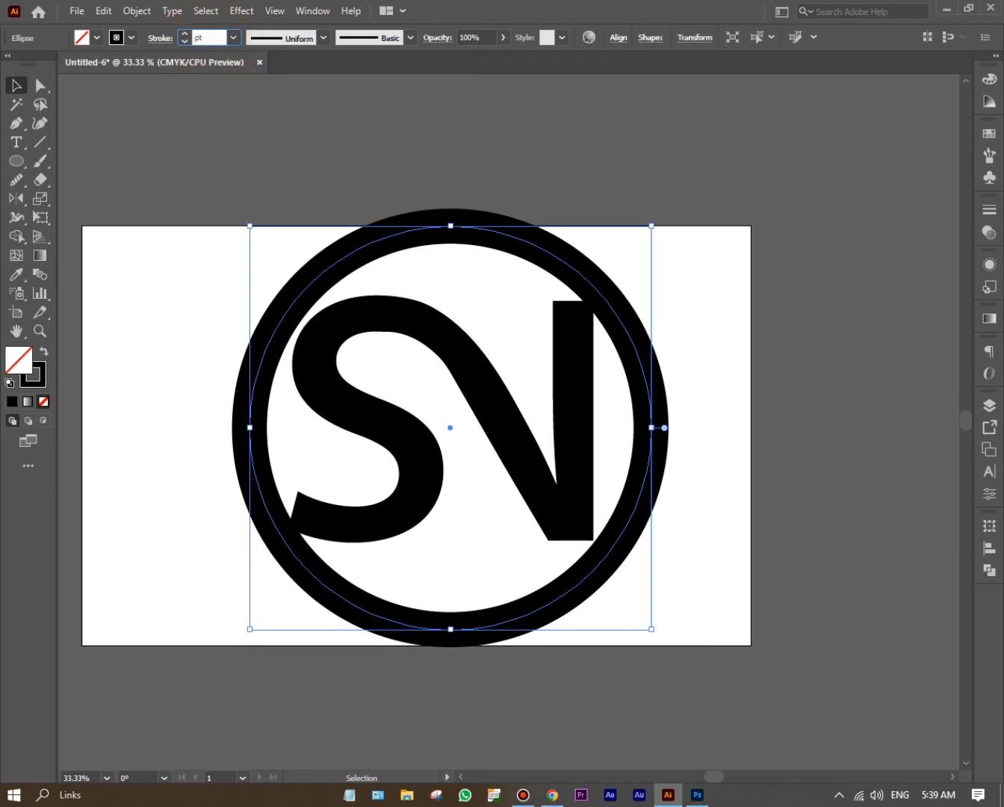
text(85)
key(Return)
click(318, 147)
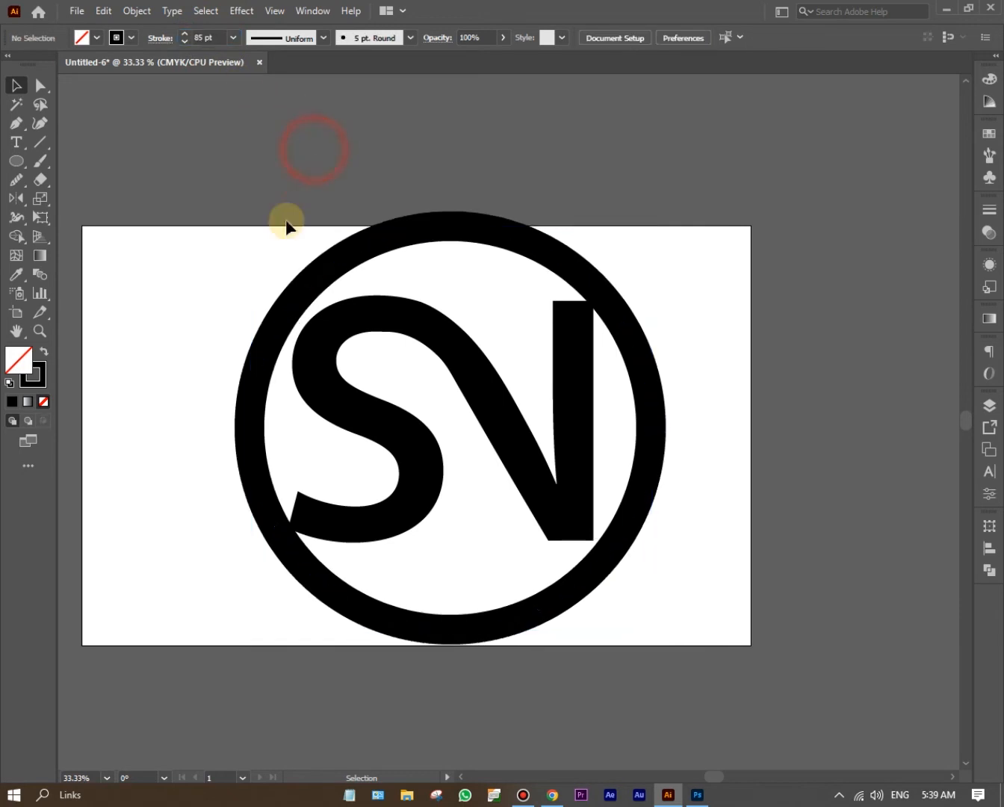
click(289, 296)
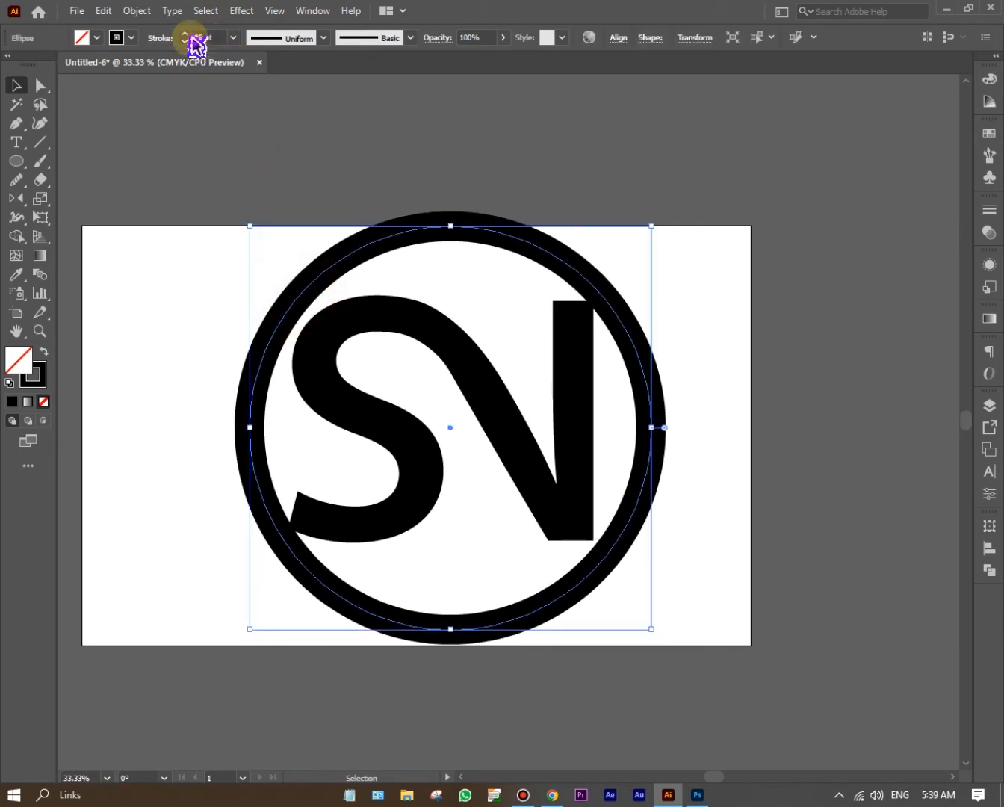
click(183, 41)
click(185, 34)
click(185, 35)
click(186, 34)
click(185, 42)
click(183, 42)
Expand the circle's stroke into a filled ring shape.
mouse_move(232, 161)
mouse_down()
mouse_move(241, 154)
mouse_move(357, 276)
mouse_up()
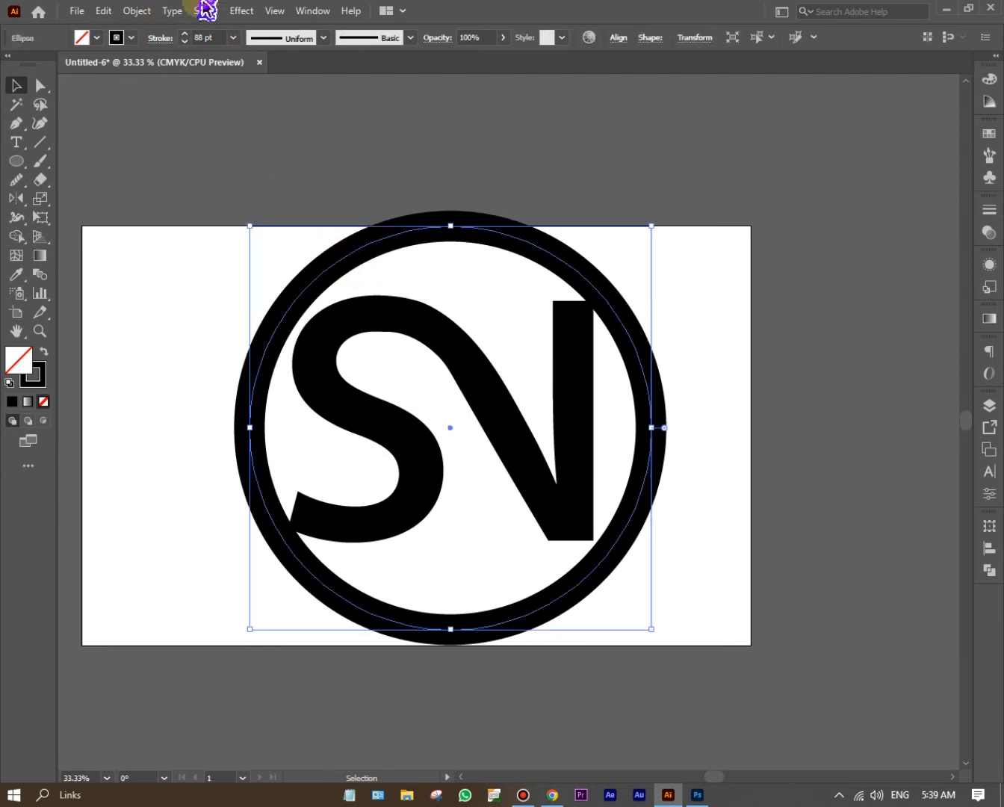
click(138, 11)
click(142, 197)
click(454, 364)
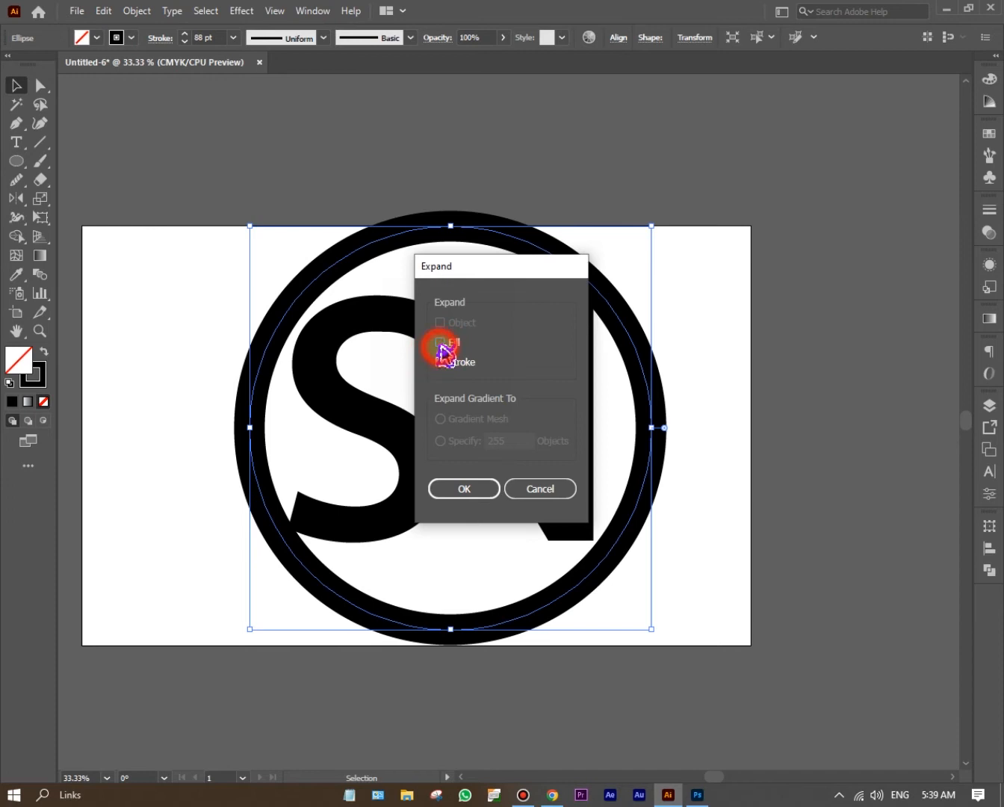
click(463, 489)
Scale the SN down proportionally about its centre so it sits clear of the ring's inner edge.
click(695, 249)
click(589, 281)
click(414, 321)
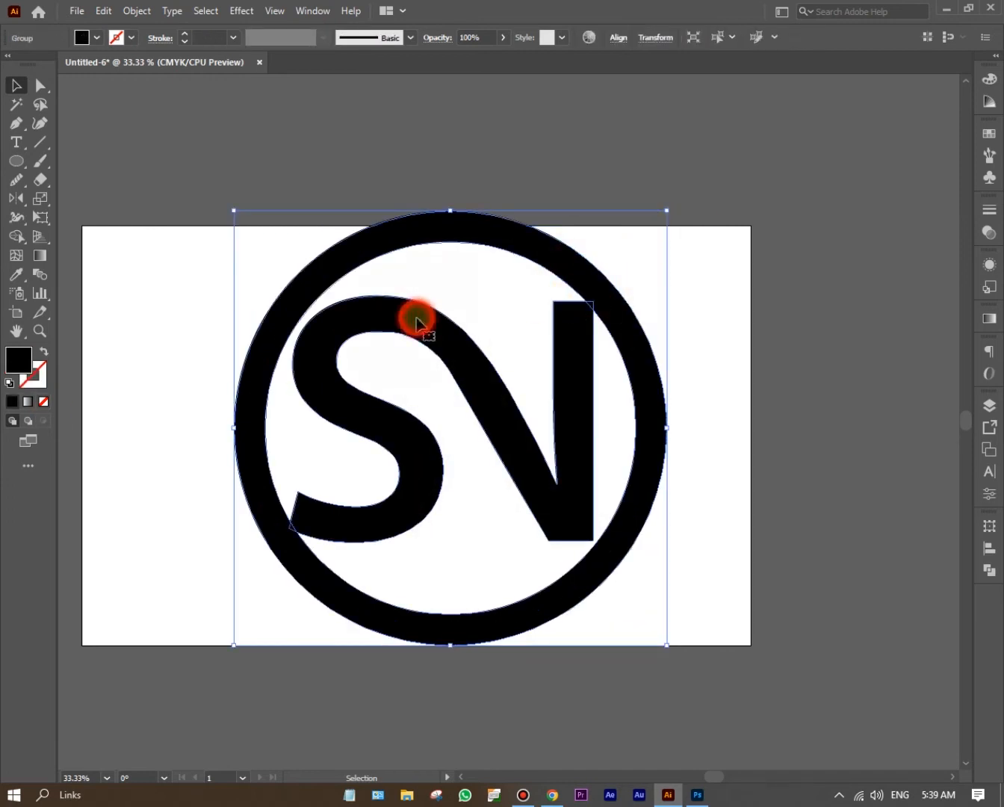
drag(590, 296, 566, 320)
Scale the ring and the SN down together in proportion so that both fit comfortably within the artboard.
drag(228, 230, 638, 340)
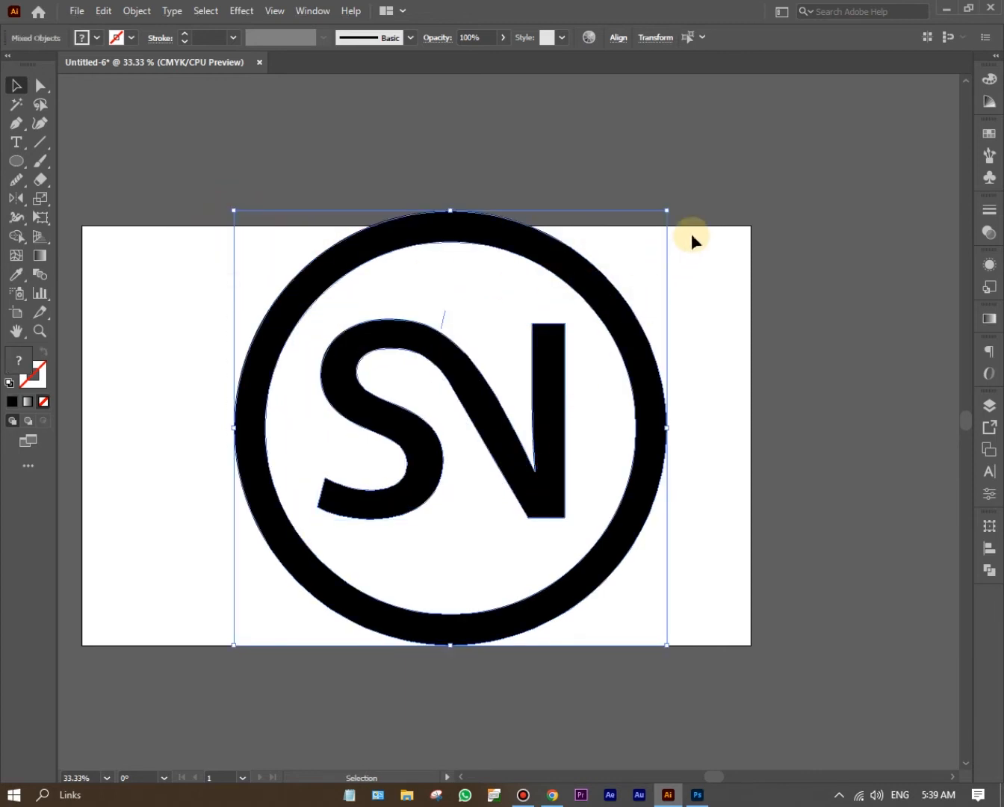
drag(671, 210, 663, 243)
click(656, 284)
drag(264, 252, 634, 323)
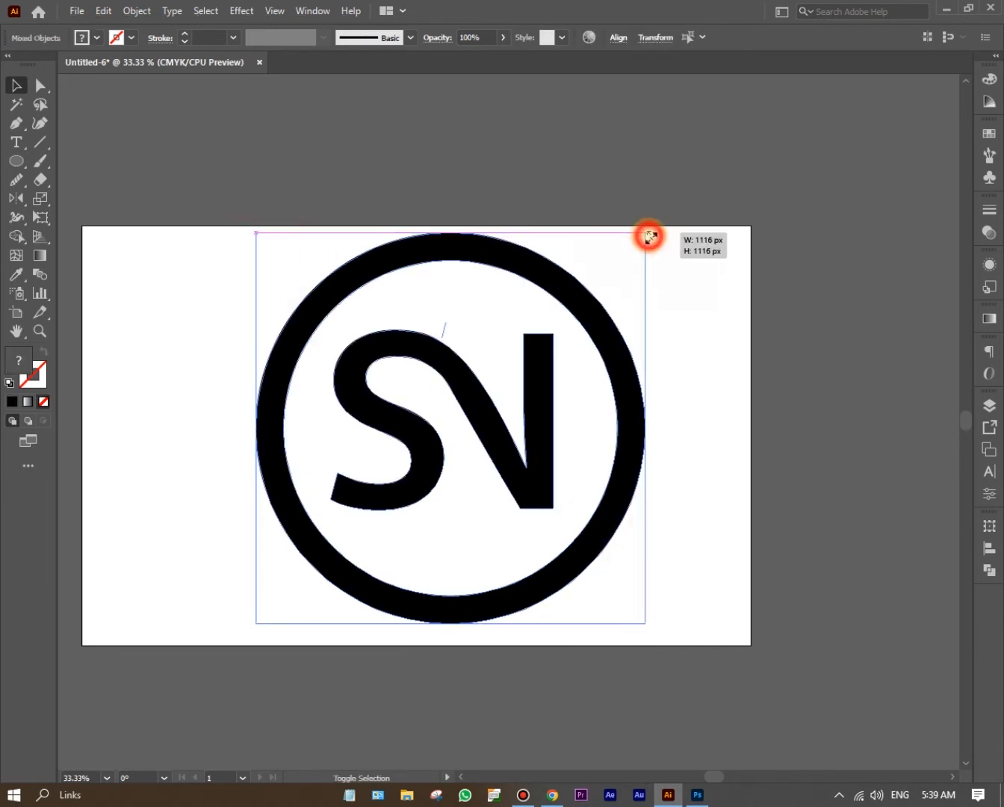
drag(650, 236, 654, 264)
Nudge the SN inside the ring and enlarge it slightly in proportion about its centre.
scroll(419, 386, up, 1)
click(470, 381)
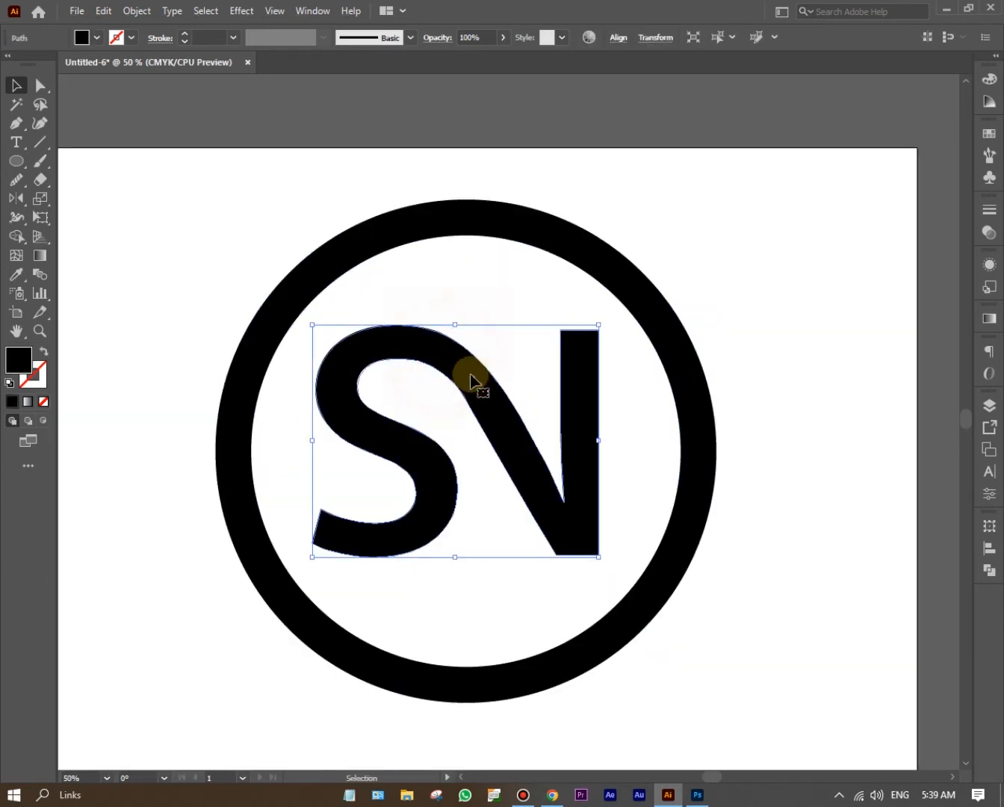
drag(474, 380, 476, 381)
mouse_move(604, 323)
mouse_down()
mouse_move(608, 311)
mouse_move(608, 322)
mouse_up()
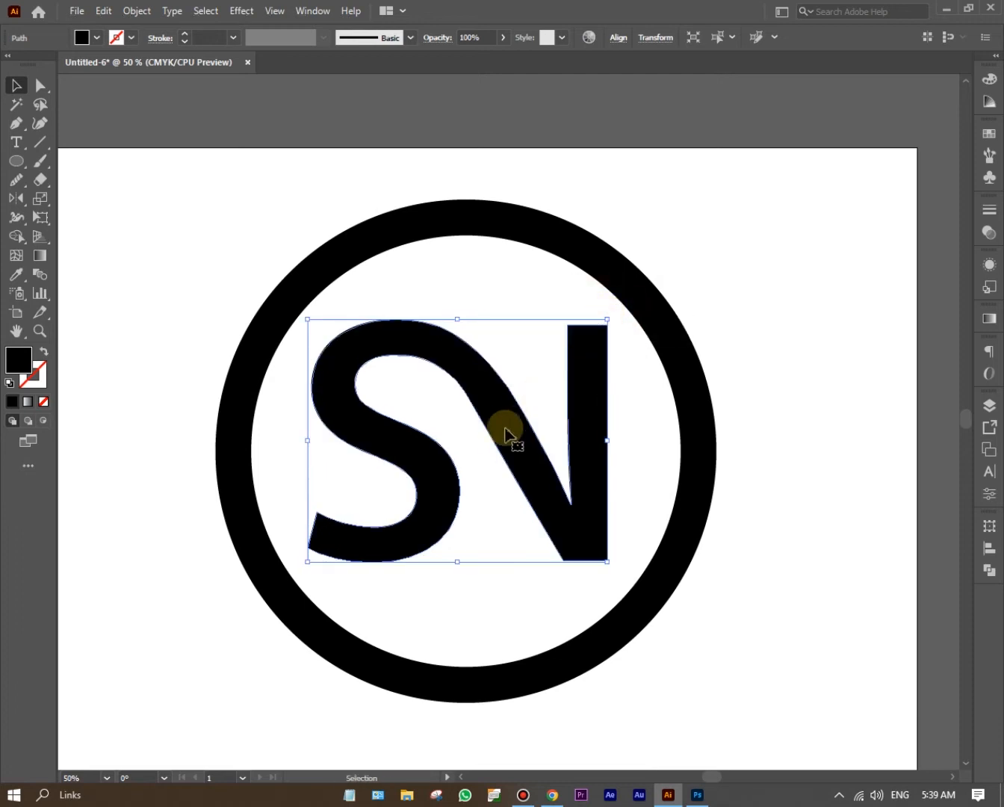
Align the SN and the ring to each other's horizontal and vertical centres, and move both slightly down from the artboard's upper edge.
click(464, 224)
drag(204, 155, 613, 561)
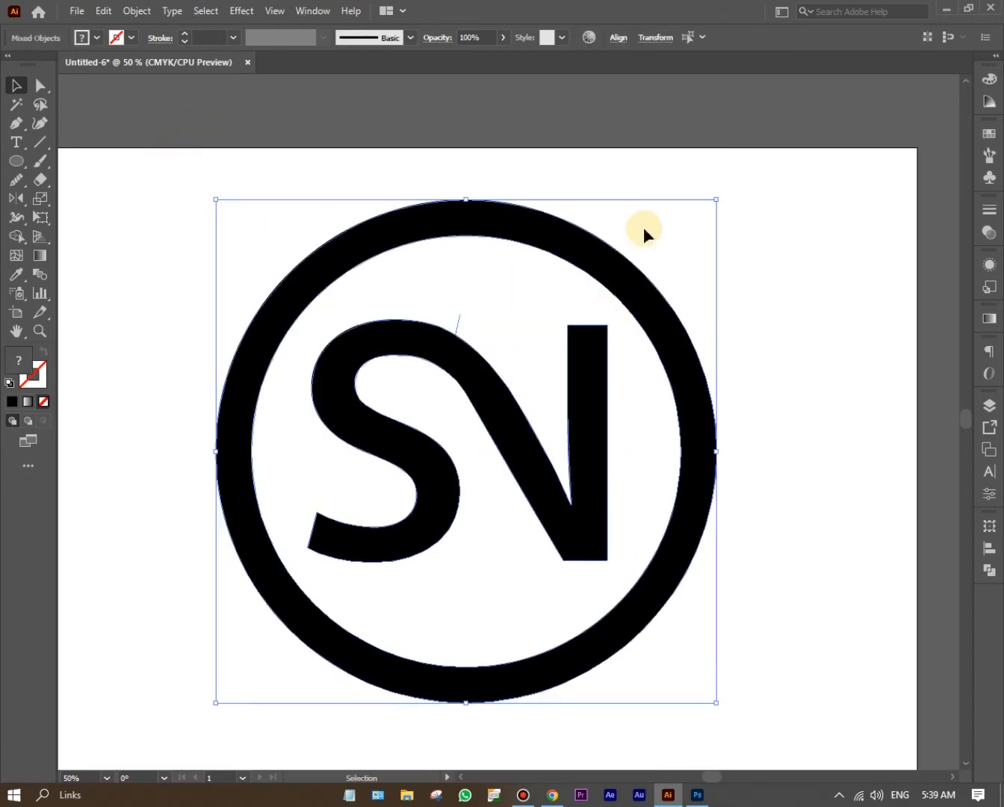
click(618, 45)
click(482, 82)
click(585, 82)
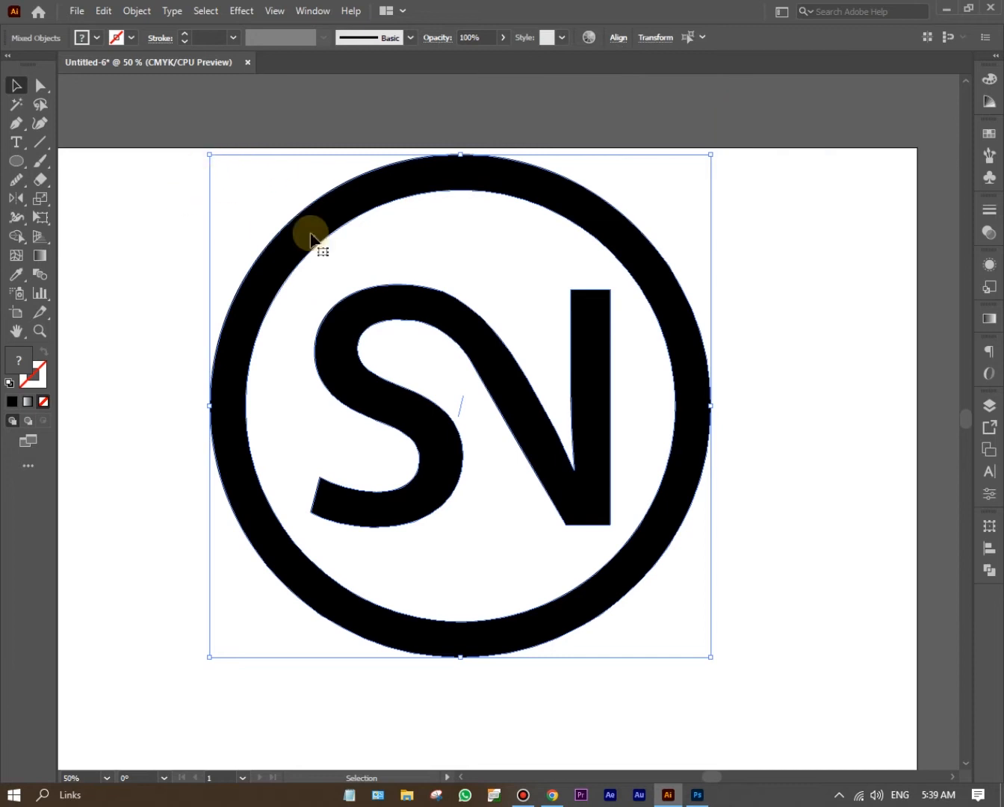
drag(310, 254, 308, 287)
click(657, 207)
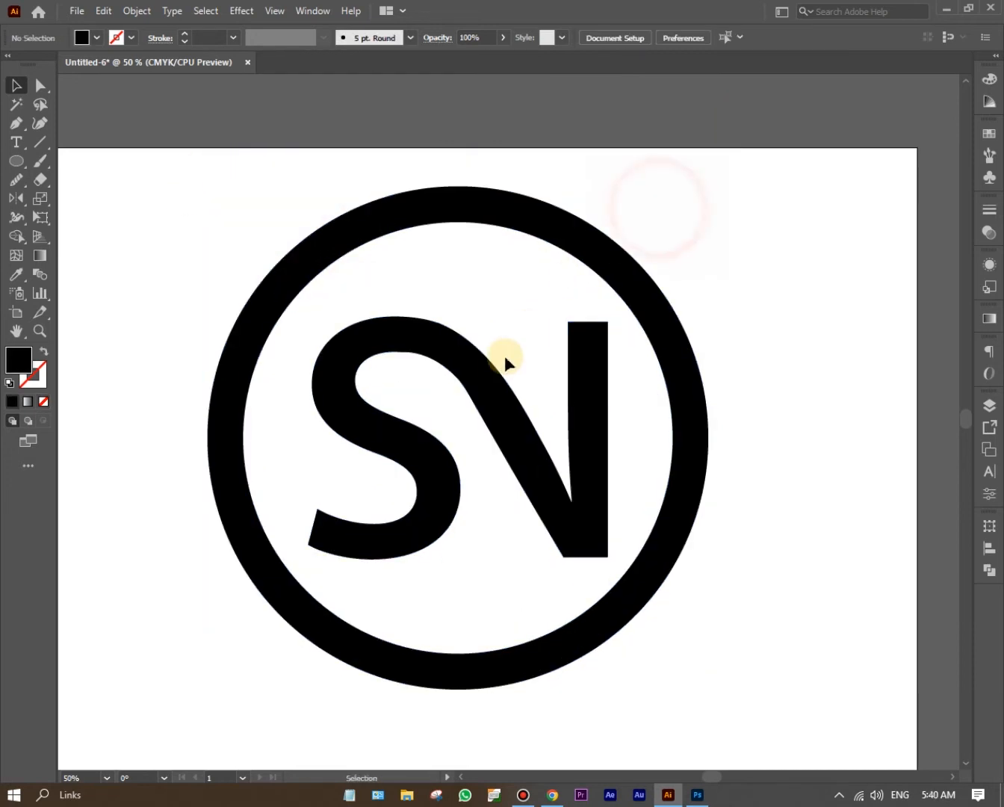
drag(496, 493, 504, 494)
click(546, 400)
click(498, 410)
click(514, 284)
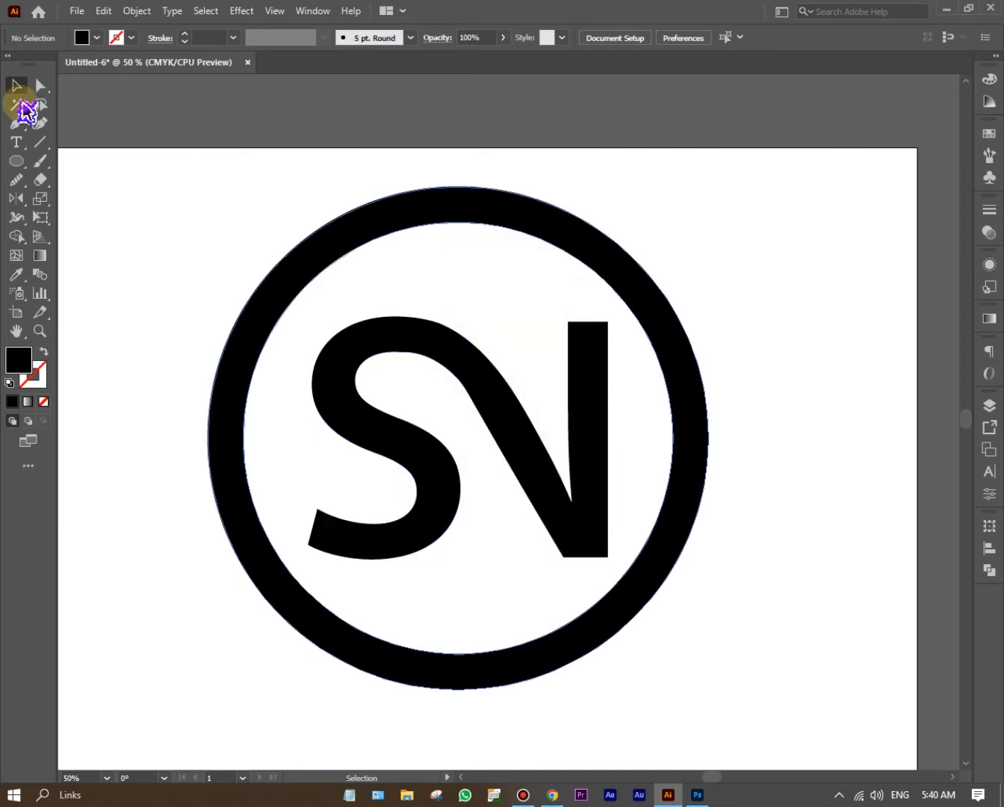
Draw a closed four-point Pen shape bridging the S's lower-left end to the ring's outer edge.
click(21, 127)
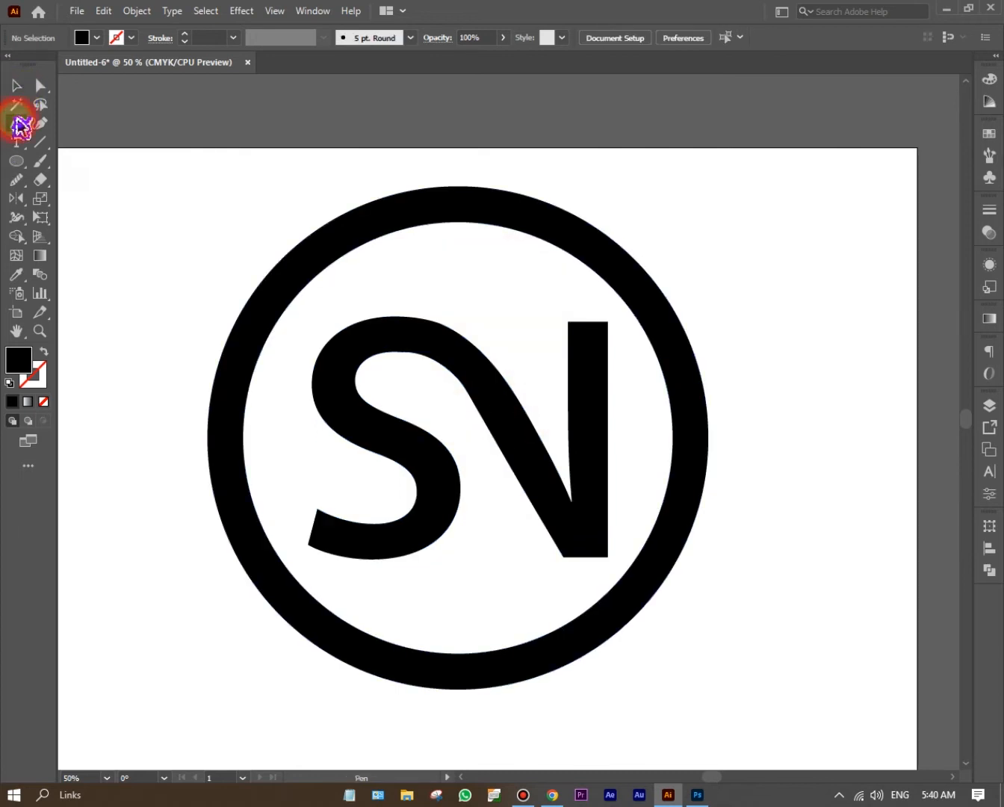
click(318, 510)
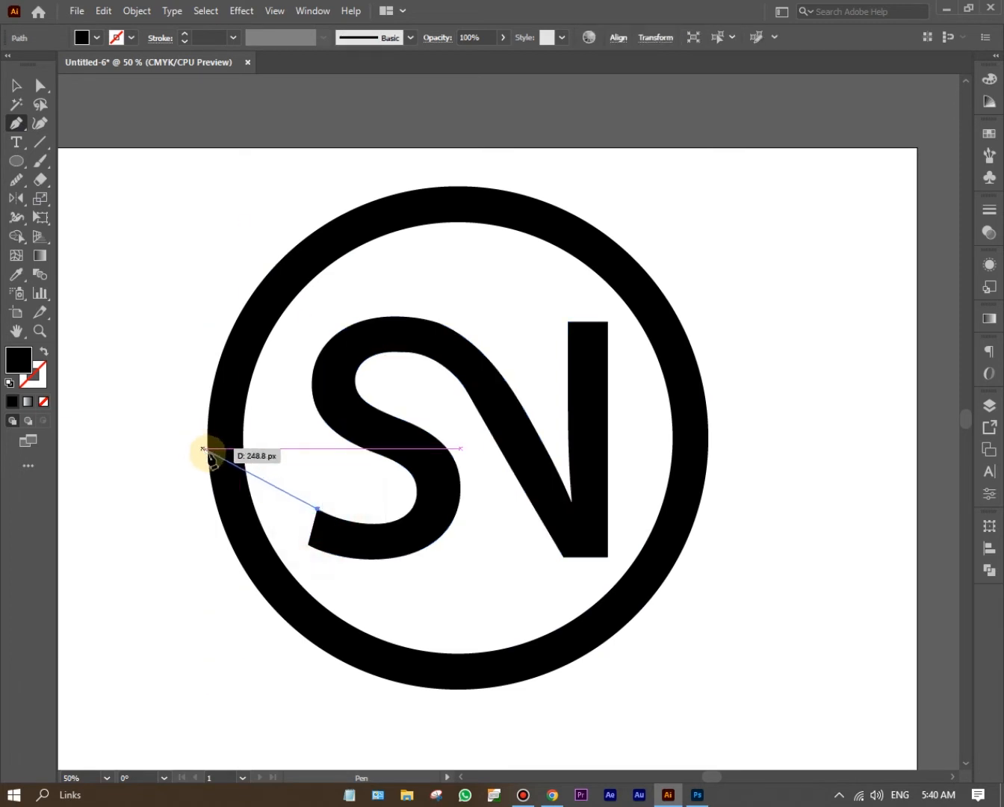
click(210, 464)
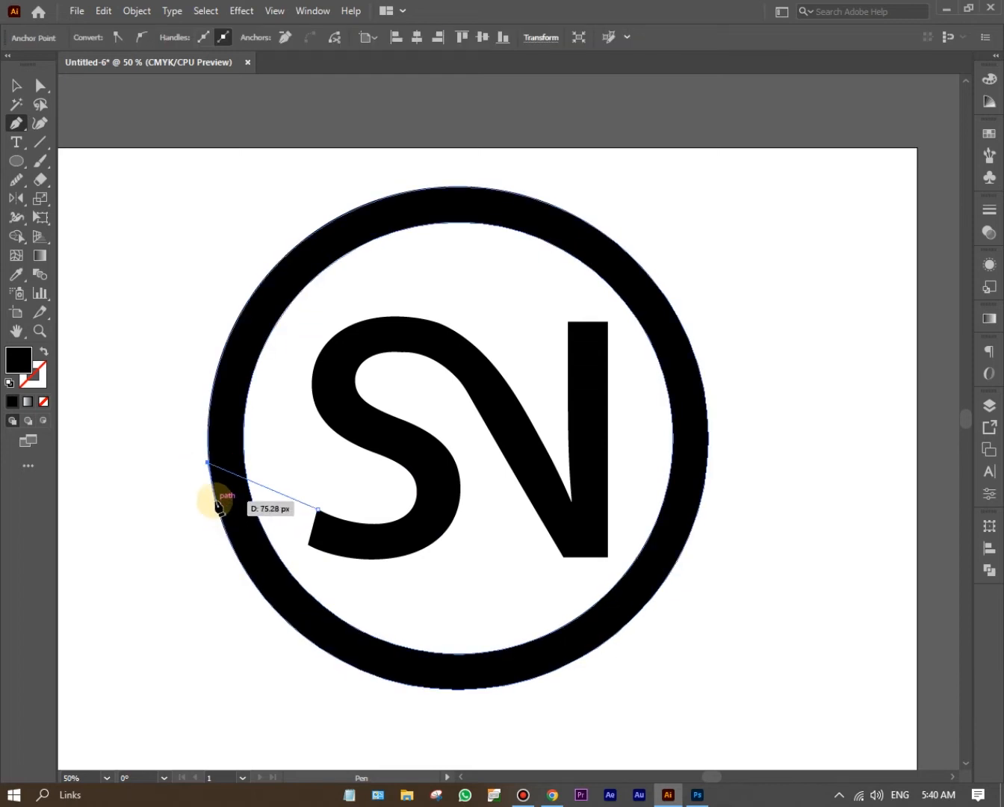
click(216, 501)
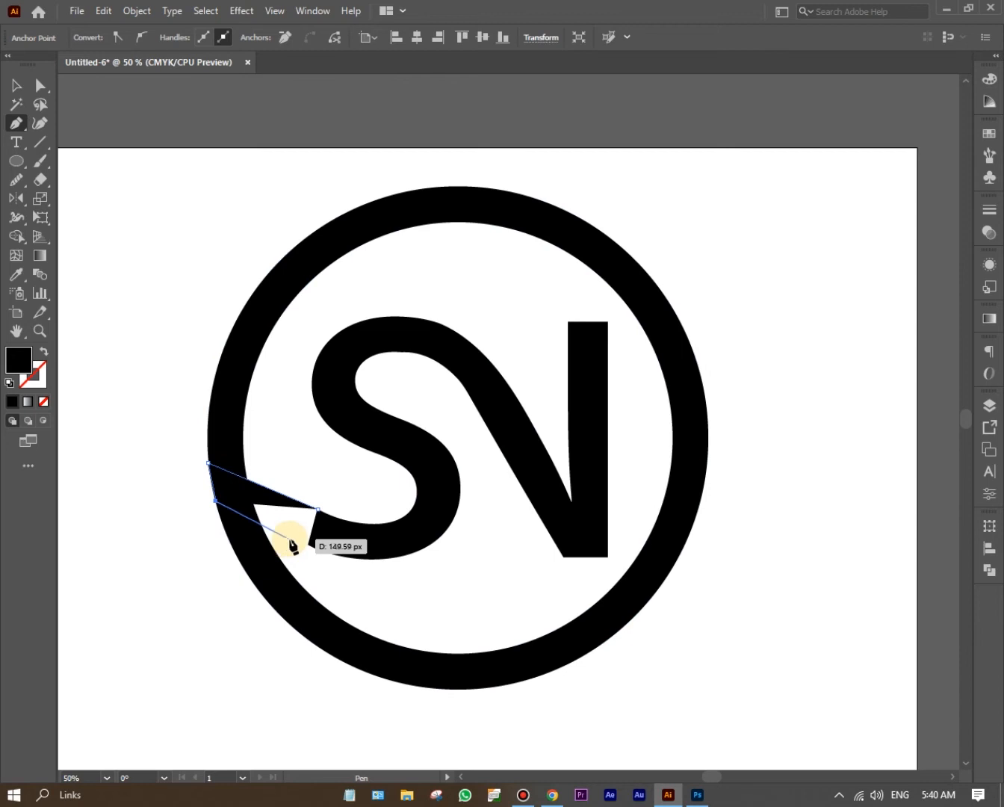
drag(321, 554, 340, 560)
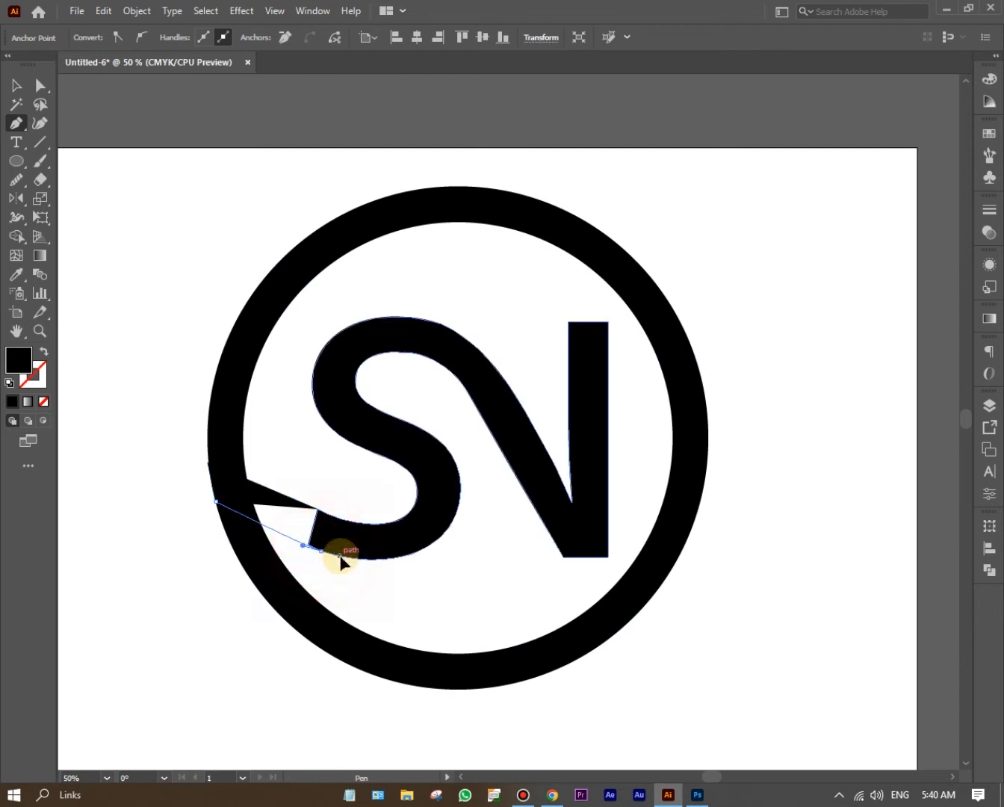
click(18, 86)
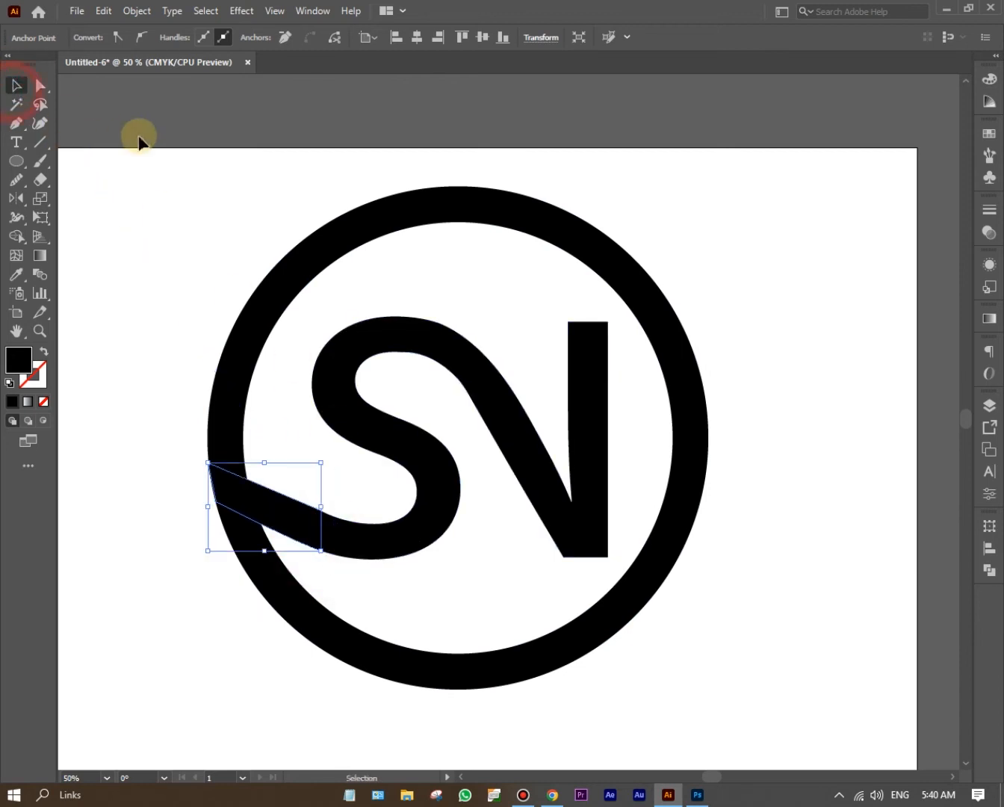
click(142, 147)
Merge the bridging shape with the SN using the Shape Builder.
drag(124, 240, 447, 608)
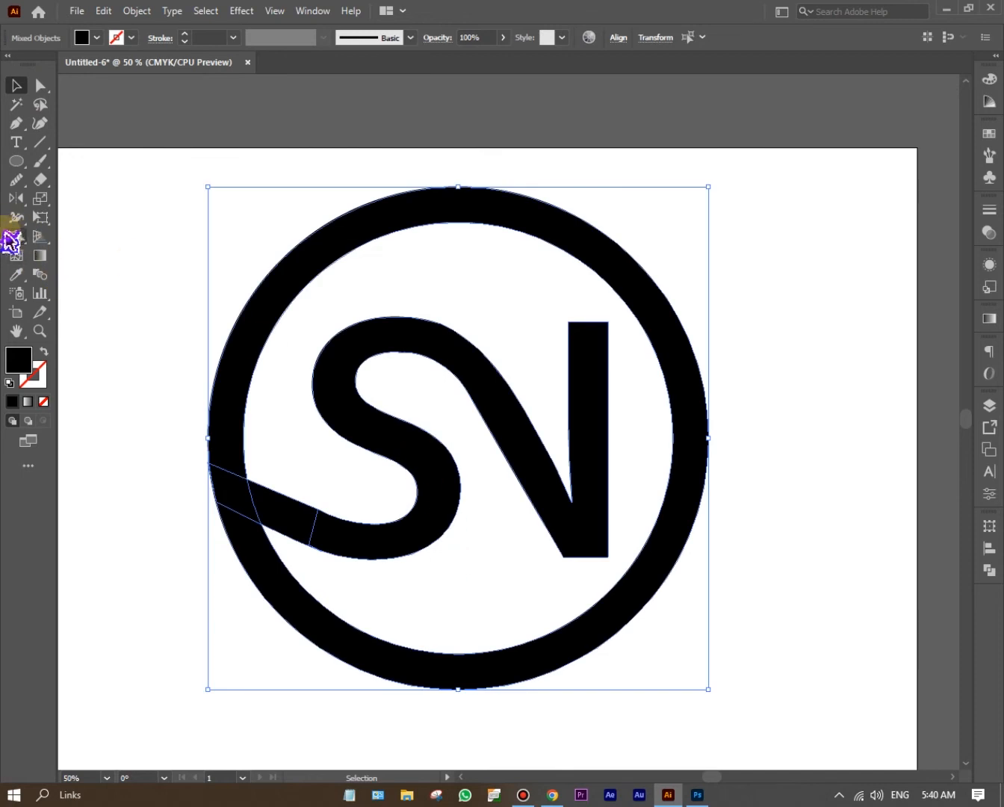
click(18, 239)
drag(345, 535, 295, 517)
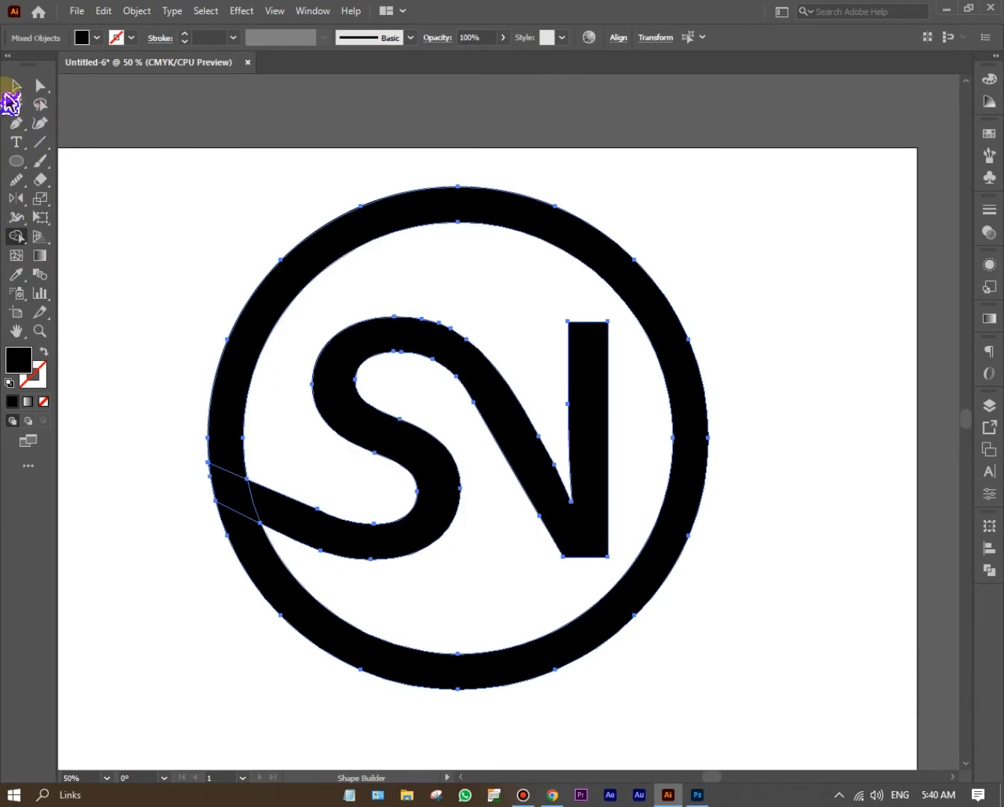
click(15, 86)
click(151, 116)
Merge the S's tail with the area where it crosses the ring, using the Shape Builder on the ring and SN.
click(448, 352)
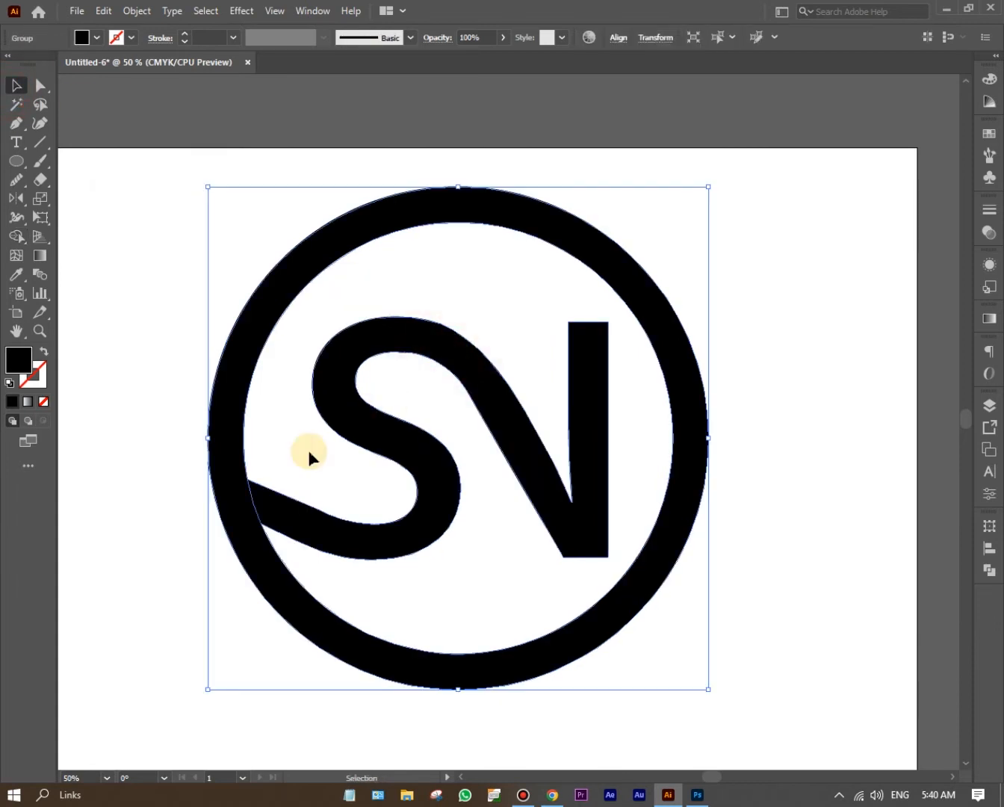
shift+click(239, 492)
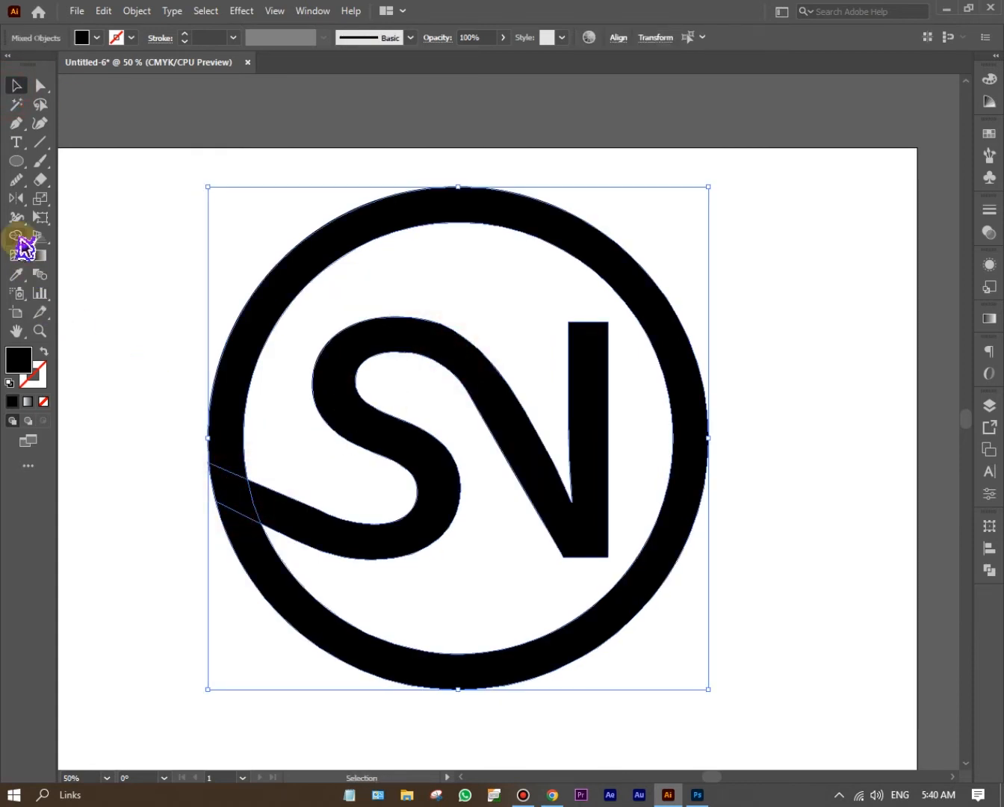
click(18, 238)
drag(291, 511, 228, 490)
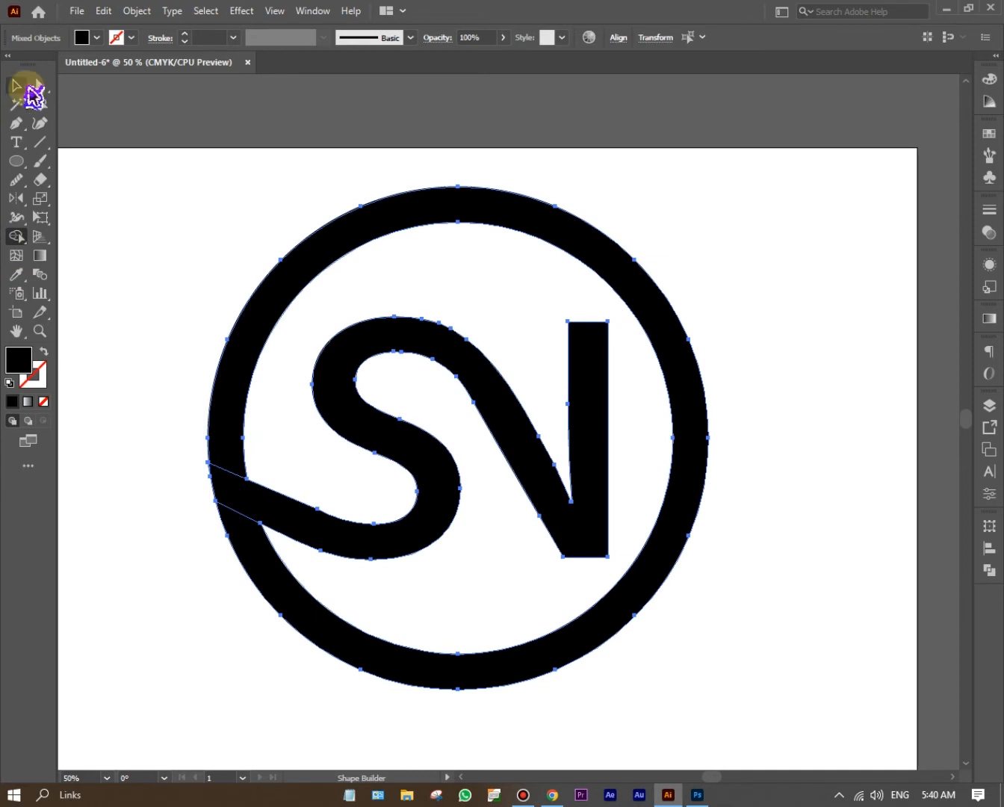
click(18, 86)
click(184, 157)
Extend the upper end of the N's right stem straight up through the ring, level with the ring's highest point.
click(40, 86)
click(601, 355)
drag(538, 303, 604, 193)
click(16, 86)
Offset the paths of the ring and SN by 15 px.
drag(175, 134, 747, 642)
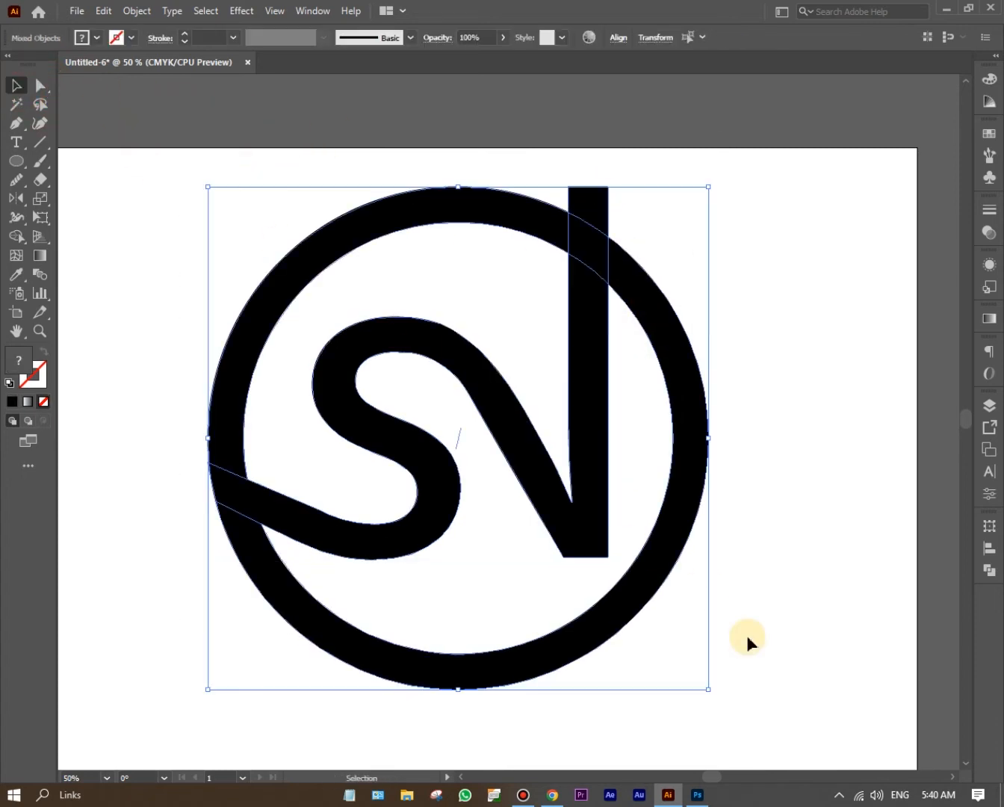
click(148, 10)
mouse_move(262, 386)
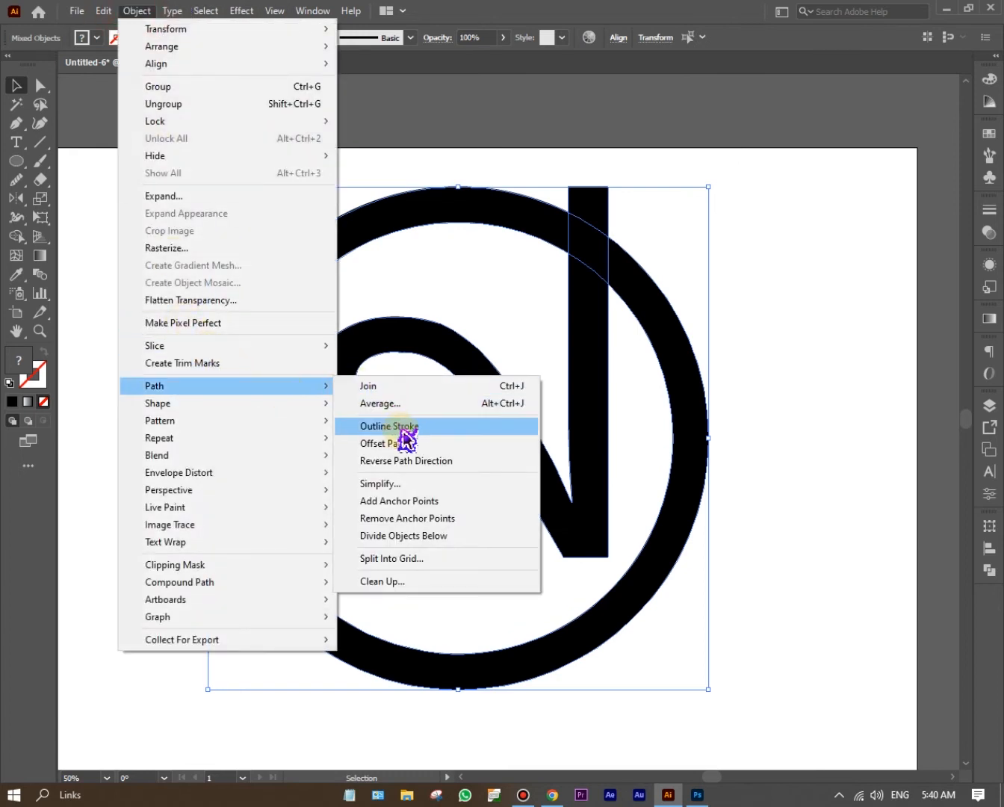
click(385, 443)
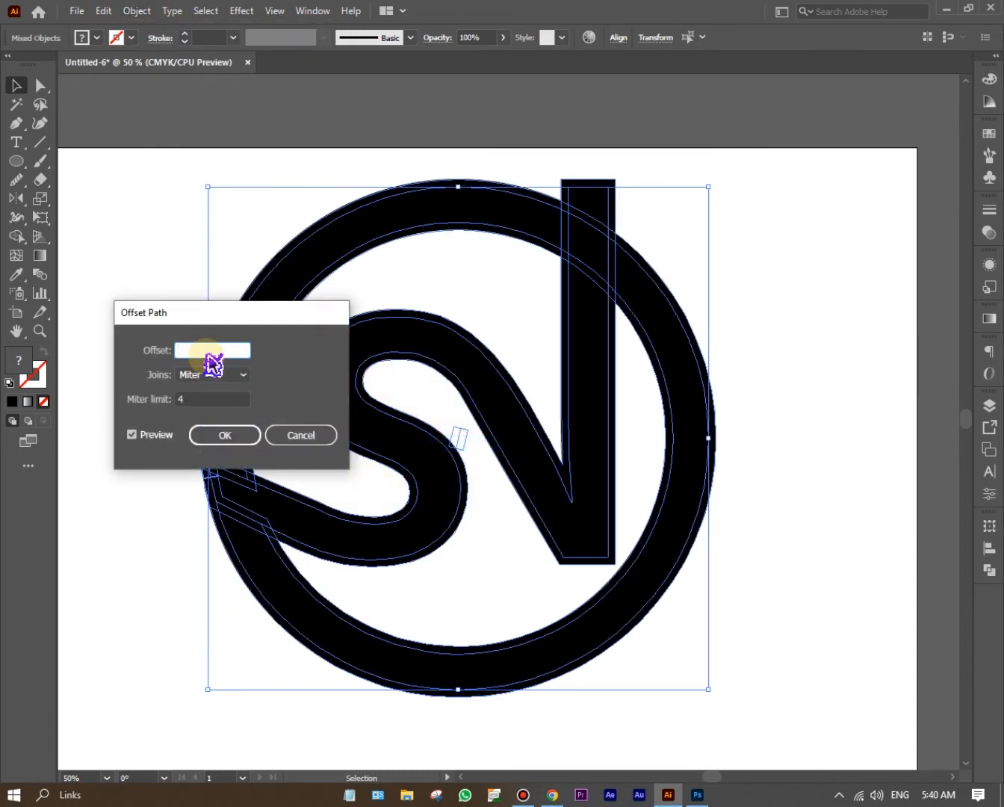
text(15)
click(133, 434)
click(133, 434)
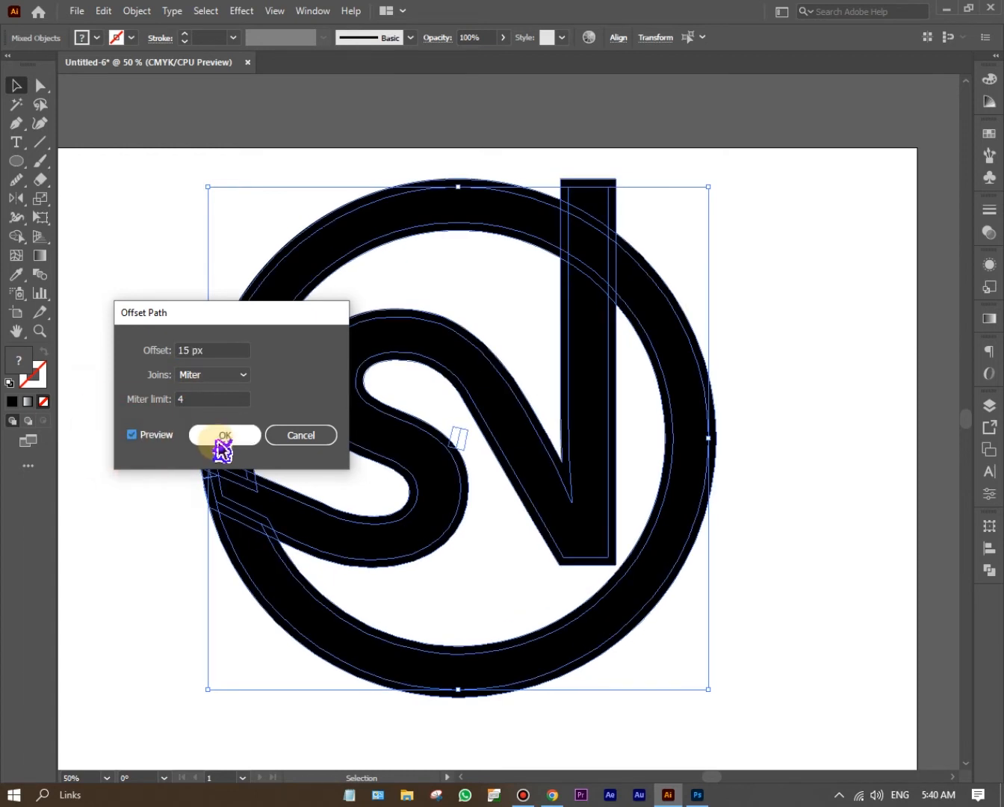
click(223, 434)
click(168, 224)
Remove the offset strip outside the ring's upper-left arc and the part of the N's stem projecting beyond the ring with the Shape Builder.
drag(140, 157, 791, 646)
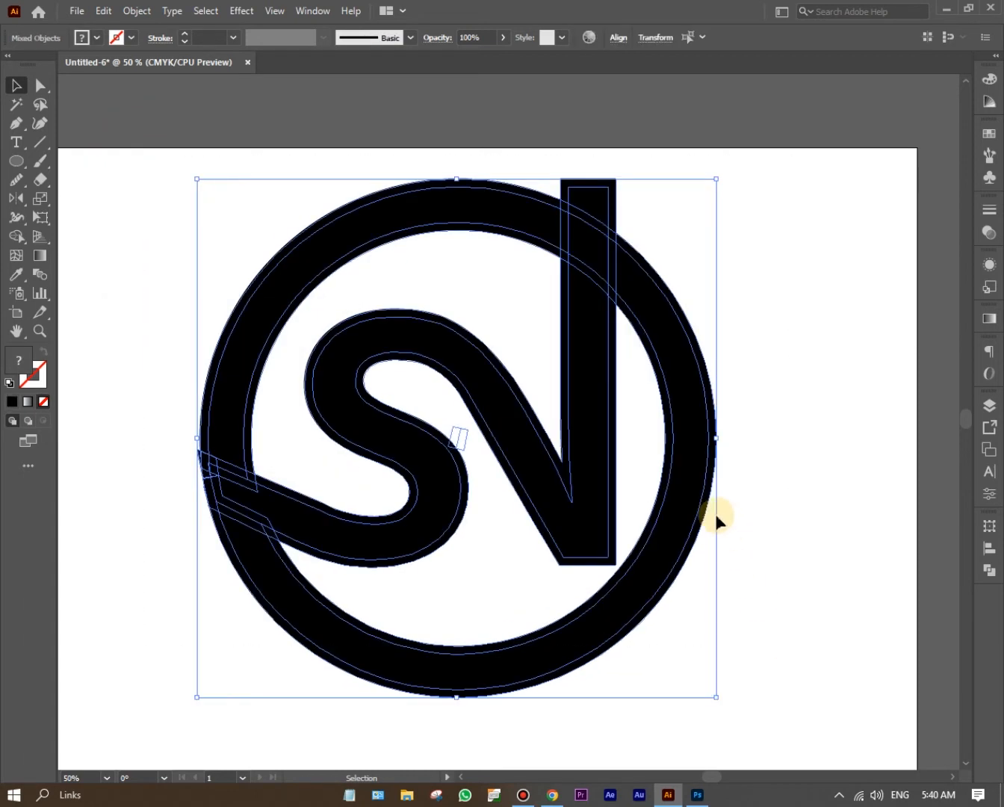
click(19, 237)
scroll(550, 341, up, 2)
mouse_move(484, 152)
mouse_down()
mouse_move(594, 243)
mouse_move(618, 241)
mouse_up()
alt+click(511, 227)
alt+click(474, 140)
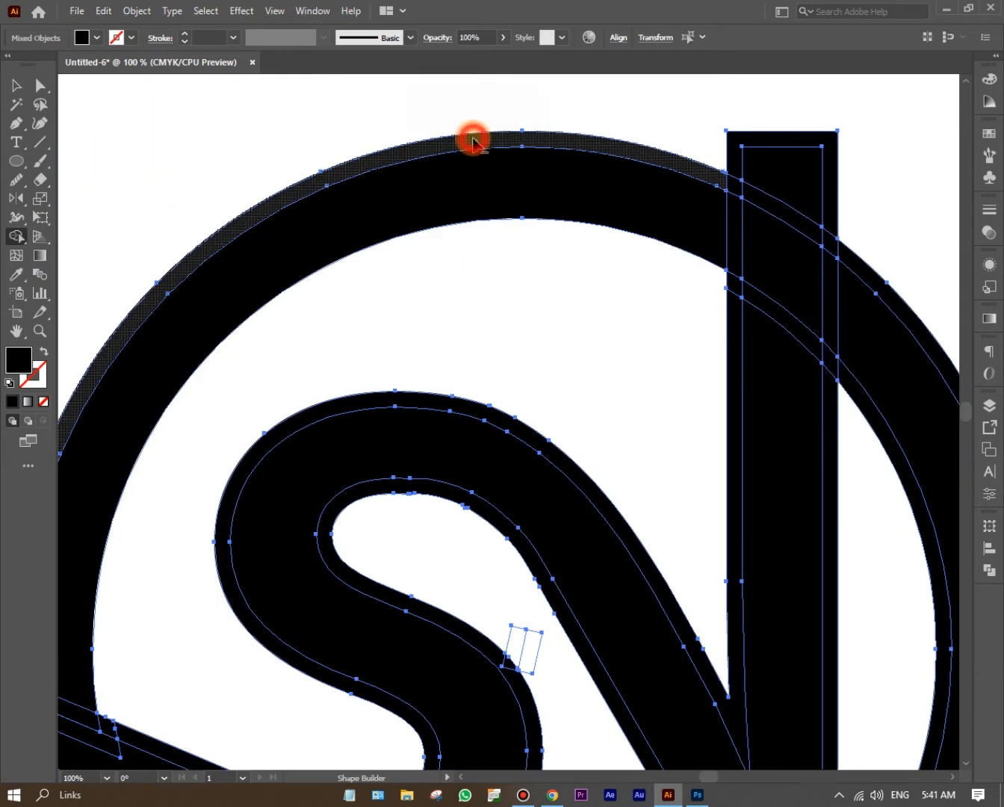
alt+click(808, 157)
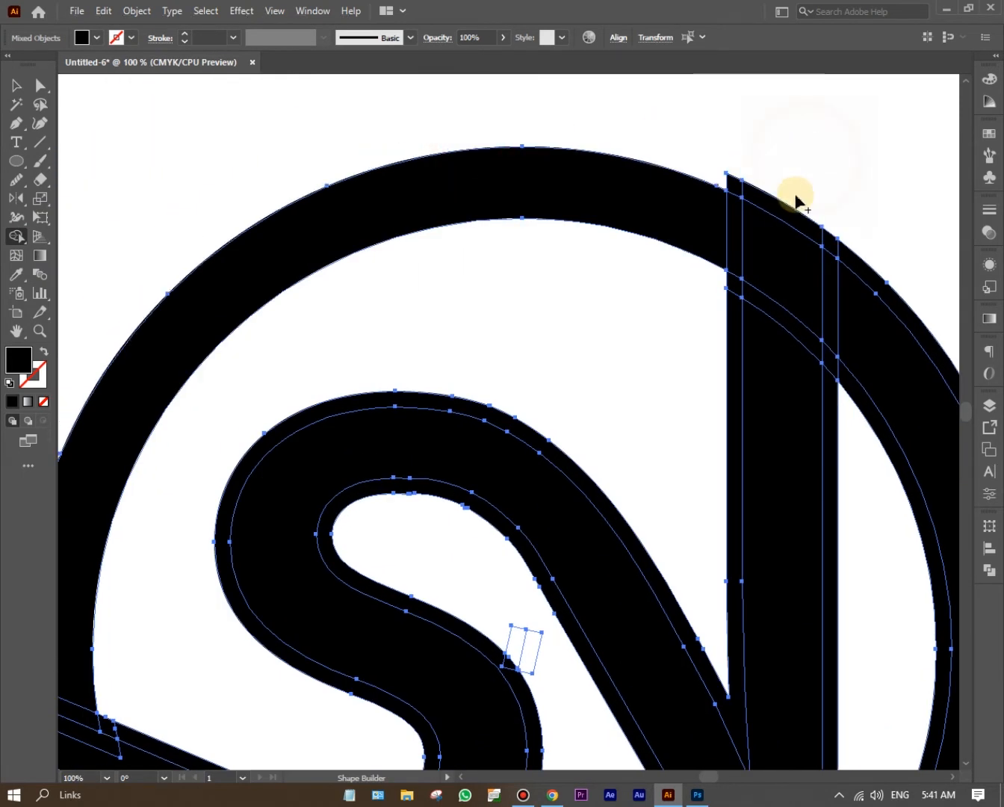
alt+click(789, 213)
Trim the offset pieces outside the ring's right arc and cut gaps through the ring along both sides of the N's stem.
drag(865, 265, 687, 194)
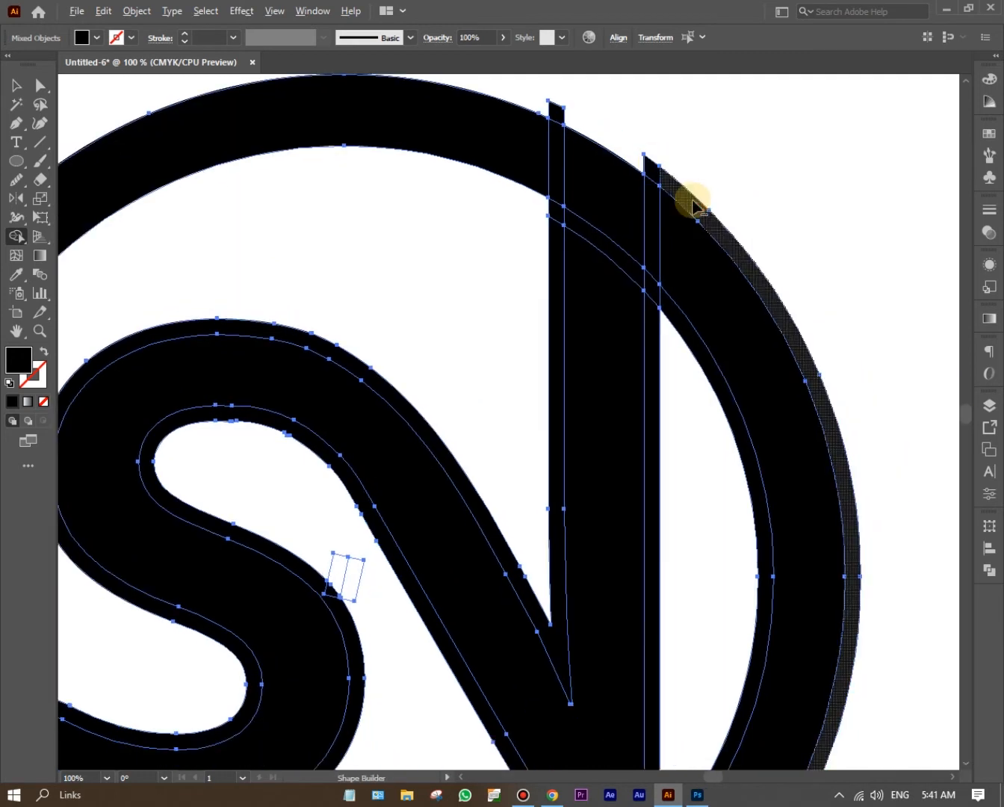
alt+click(649, 165)
alt+click(556, 110)
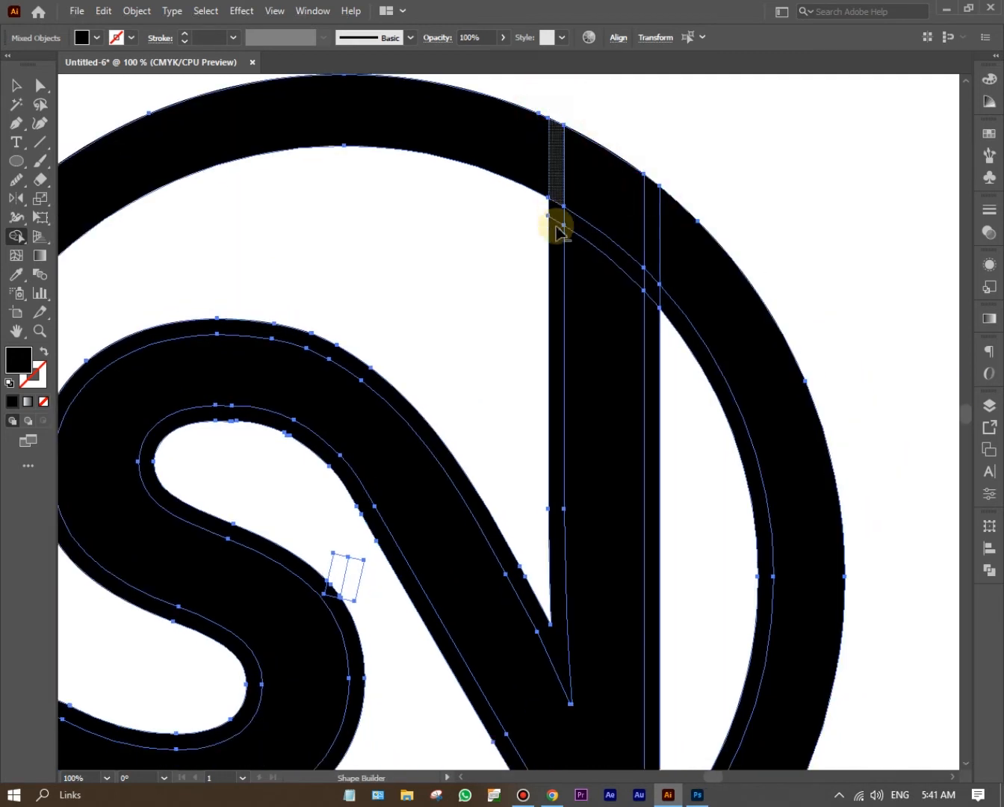
alt+click(561, 251)
alt+click(558, 180)
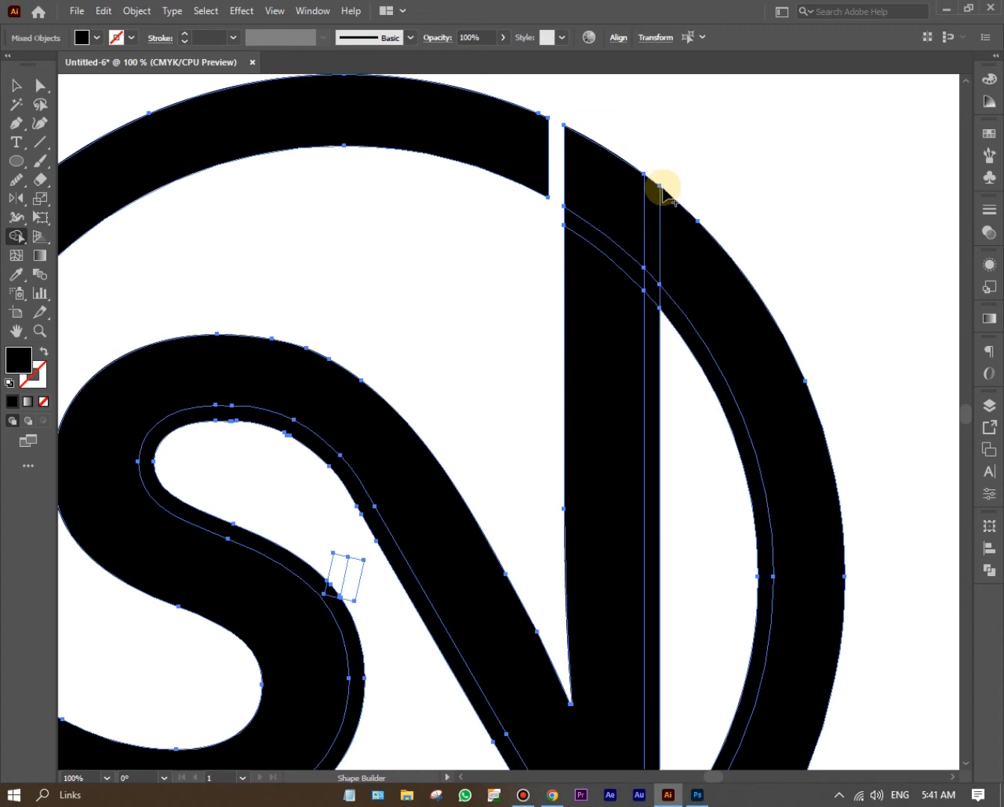
alt+click(651, 225)
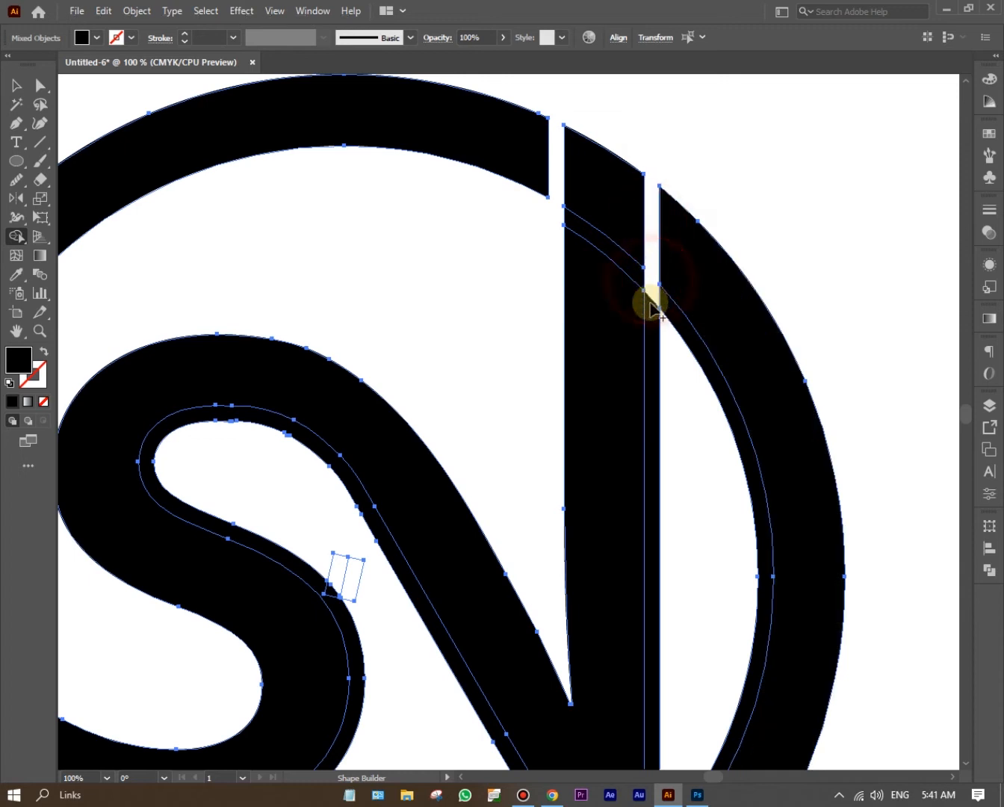
alt+click(651, 307)
Delete the remaining offset strip inside the ring and the small leftover fragment beside the S.
drag(612, 309, 507, 228)
alt+click(573, 258)
drag(502, 331, 660, 189)
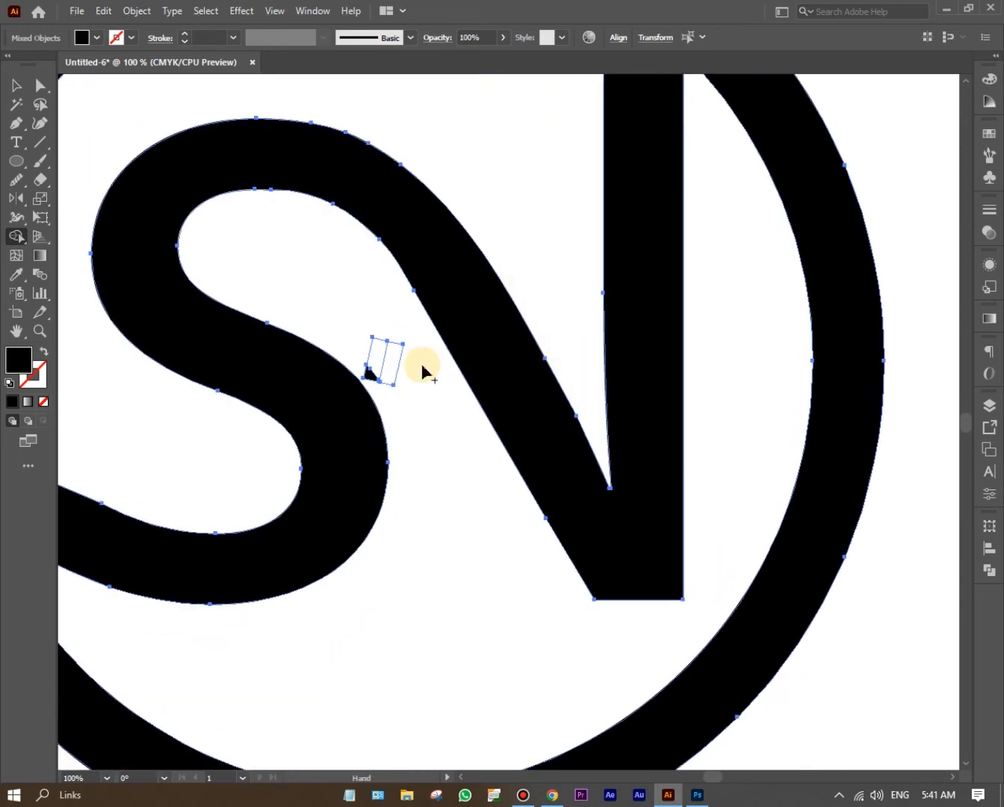
alt+click(369, 373)
Remove the offset pieces sticking out beyond the ring's outer edge at the S's tail with the Shape Builder.
scroll(461, 389, down, 1)
drag(467, 449, 586, 352)
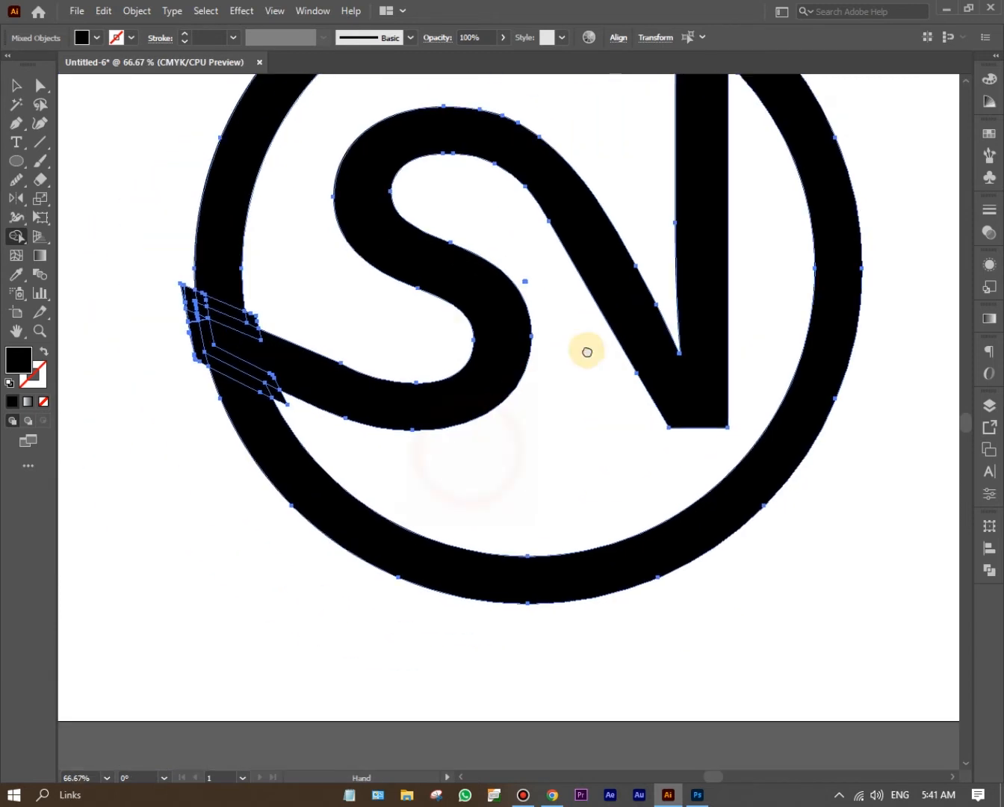
drag(377, 308, 477, 314)
scroll(325, 296, up, 1)
drag(320, 274, 351, 411)
scroll(351, 411, up, 1)
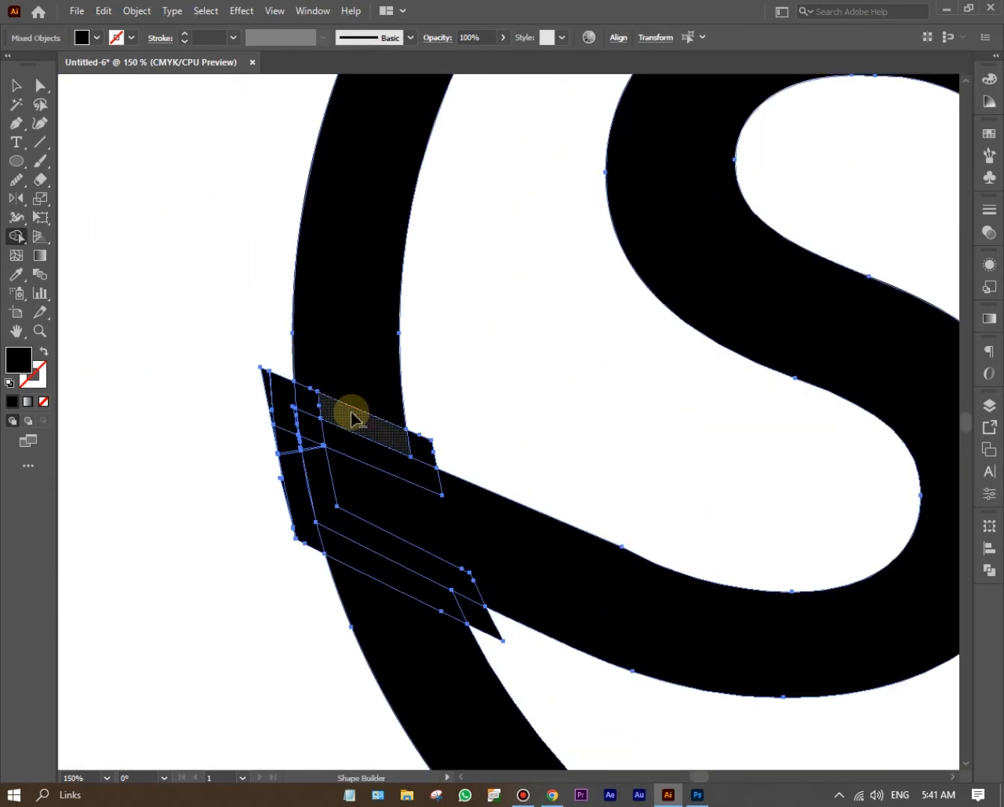
drag(275, 380, 297, 549)
drag(263, 331, 262, 415)
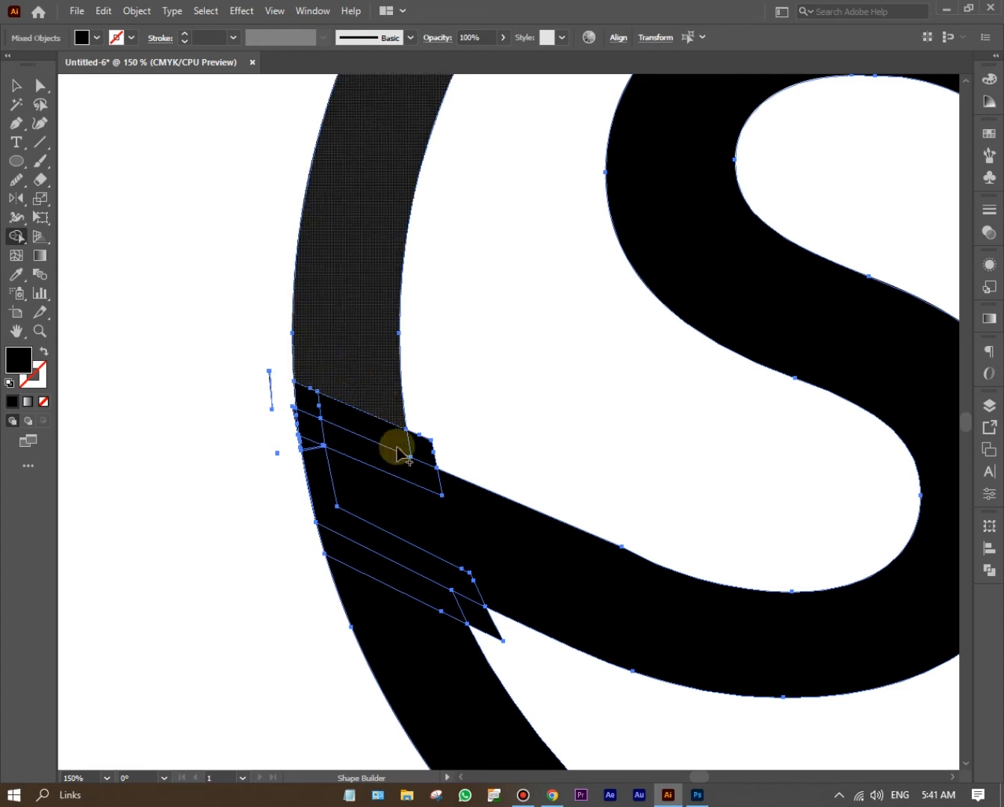
Cut gaps through the ring above and below the S's tail and merge the tail's pieces with the S.
alt+click(426, 440)
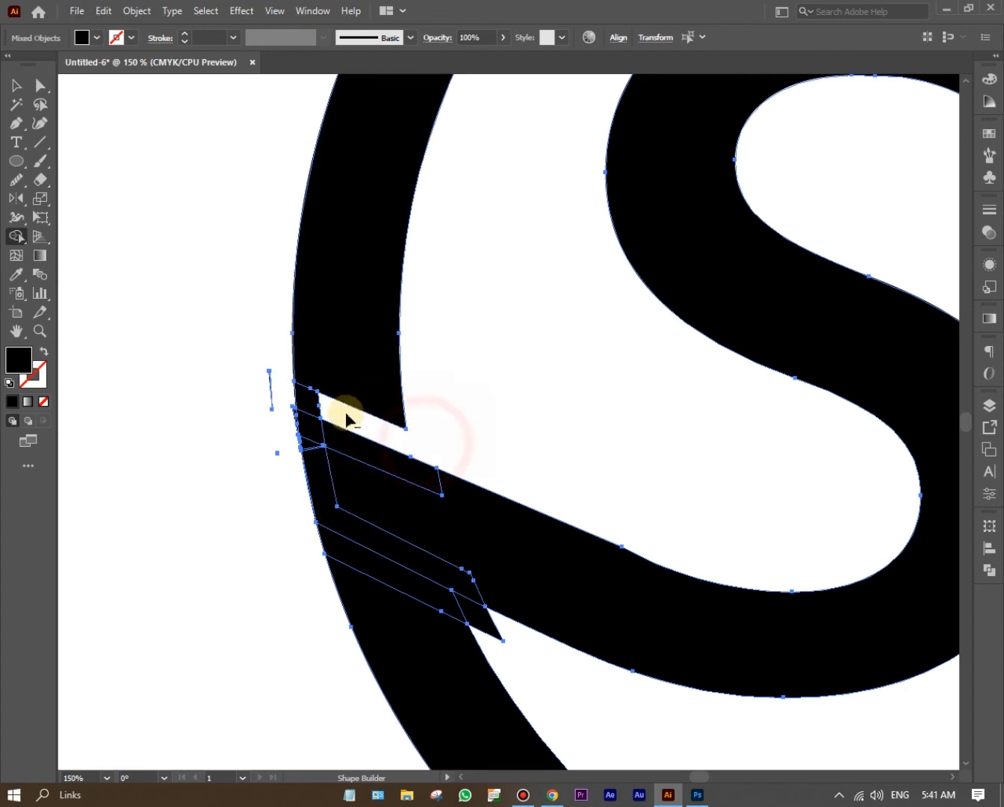
alt+click(448, 602)
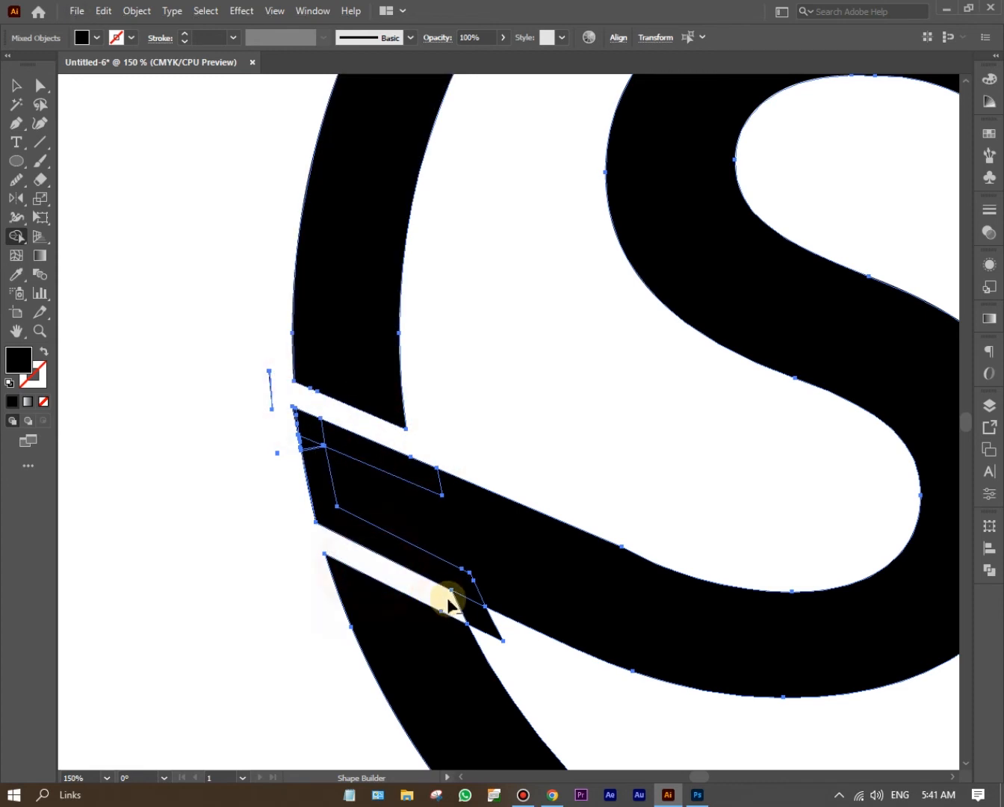
alt+click(471, 609)
mouse_move(567, 584)
mouse_down()
mouse_move(374, 510)
mouse_move(306, 457)
mouse_up()
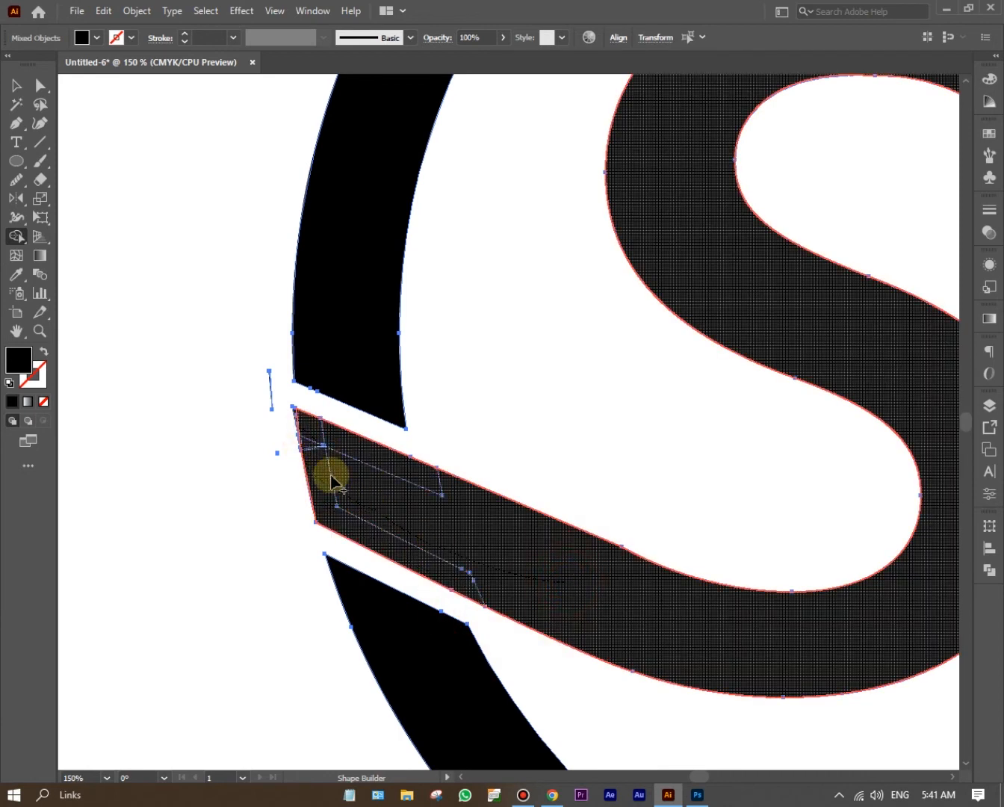
Remove the stray sliver outside the ring next to the S's tail.
scroll(289, 426, up, 4)
mouse_move(344, 403)
mouse_down()
mouse_move(320, 382)
mouse_move(337, 446)
mouse_move(322, 502)
mouse_move(355, 514)
mouse_up()
alt+click(222, 250)
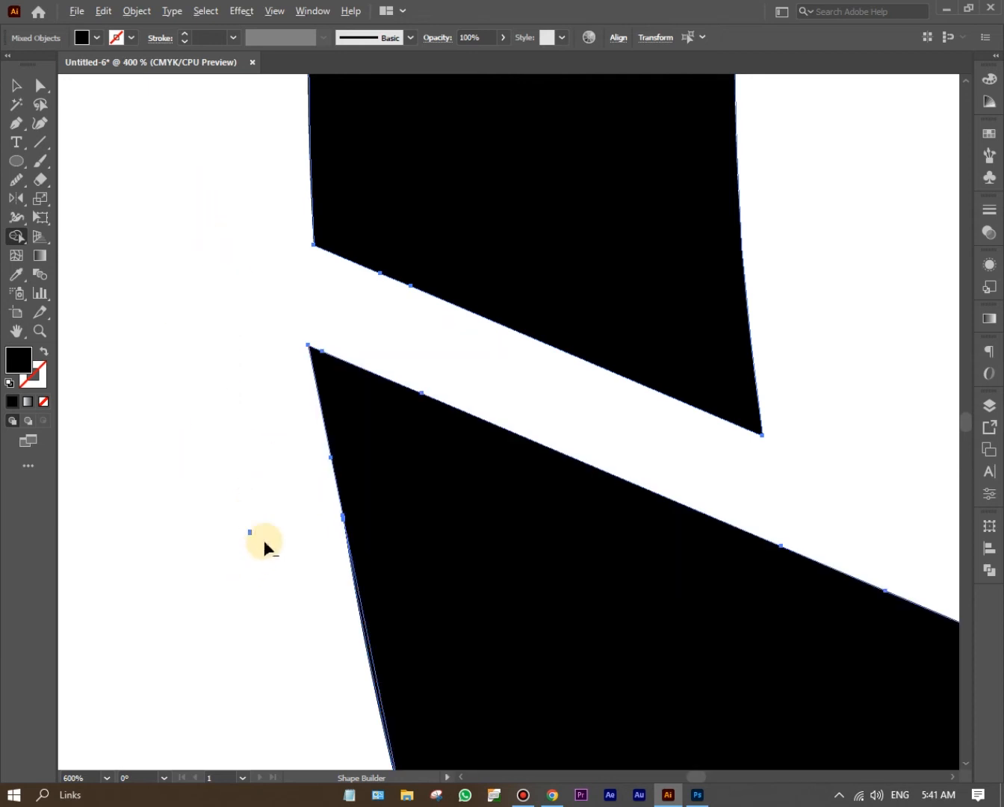
scroll(266, 539, down, 4)
drag(578, 489, 331, 490)
scroll(785, 446, up, 3)
drag(780, 379, 781, 433)
scroll(782, 429, down, 5)
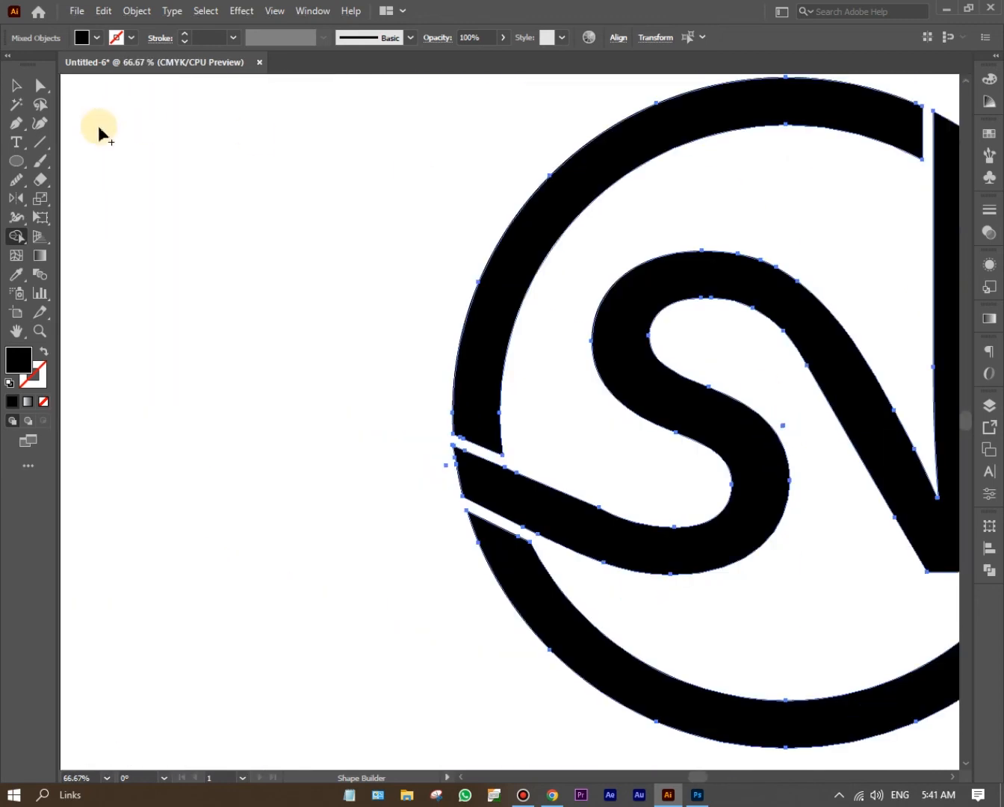
Enlarge the whole logo slightly in proportion about its centre and nudge it within the artboard.
click(17, 86)
click(215, 141)
scroll(479, 308, down, 2)
drag(615, 350, 523, 351)
drag(206, 228, 714, 467)
drag(710, 529, 725, 543)
drag(681, 468, 676, 475)
click(809, 434)
drag(328, 222, 792, 335)
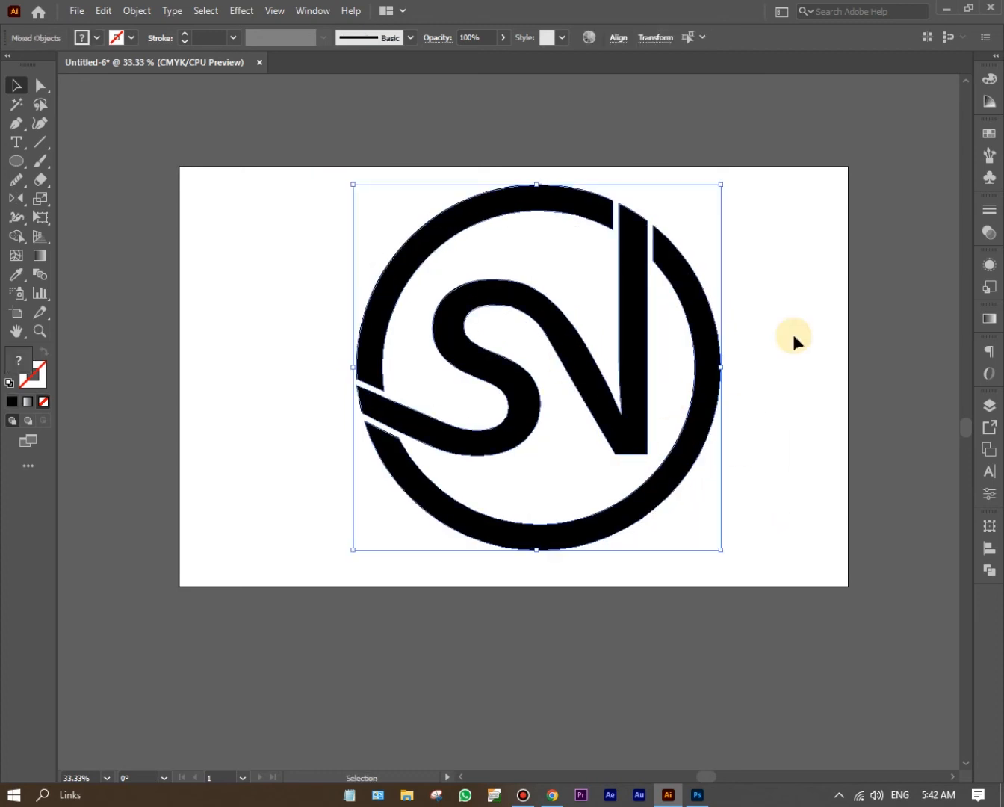
click(820, 321)
Open COLOR.png from the MY FAVOURITE LOGO COLOR ME DESIGN folder and select its two-blue palette image.
click(76, 11)
click(118, 69)
click(131, 43)
click(218, 283)
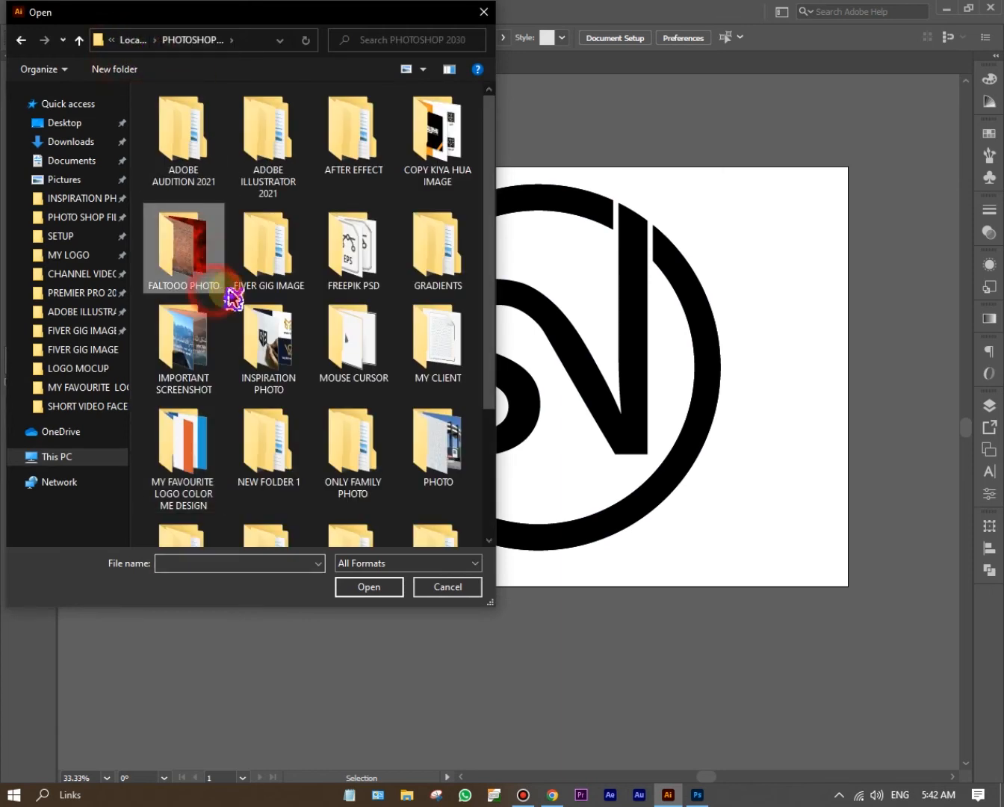
double_click(209, 463)
double_click(374, 157)
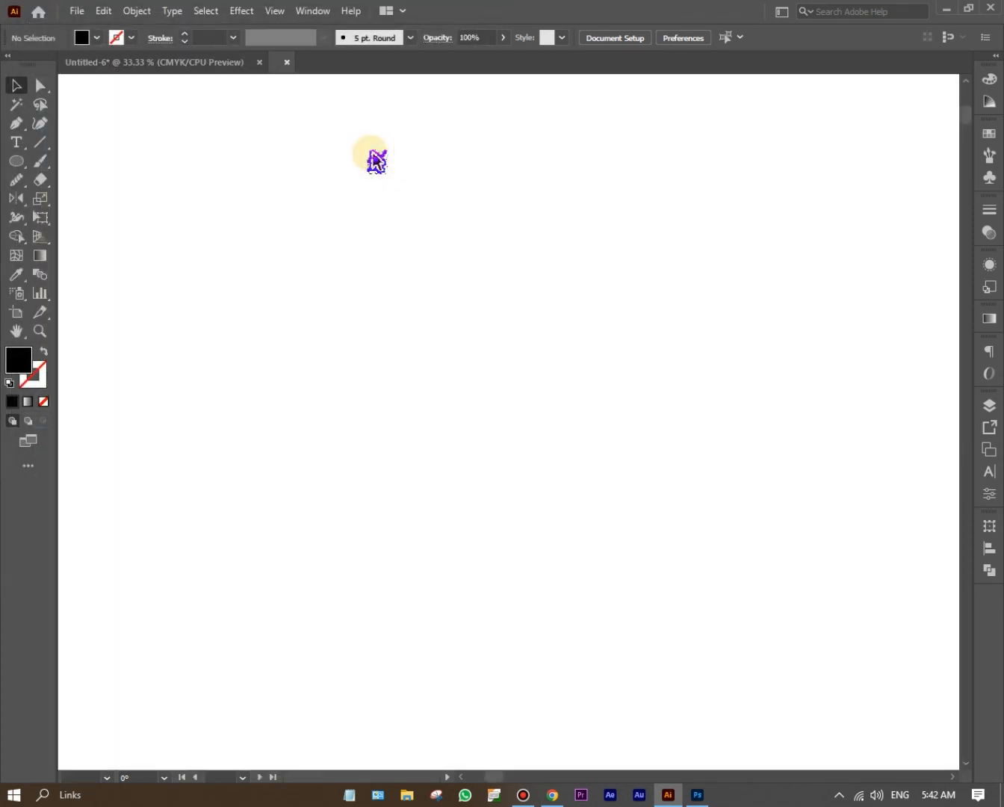
click(444, 180)
key(ctrl+minus)
click(598, 383)
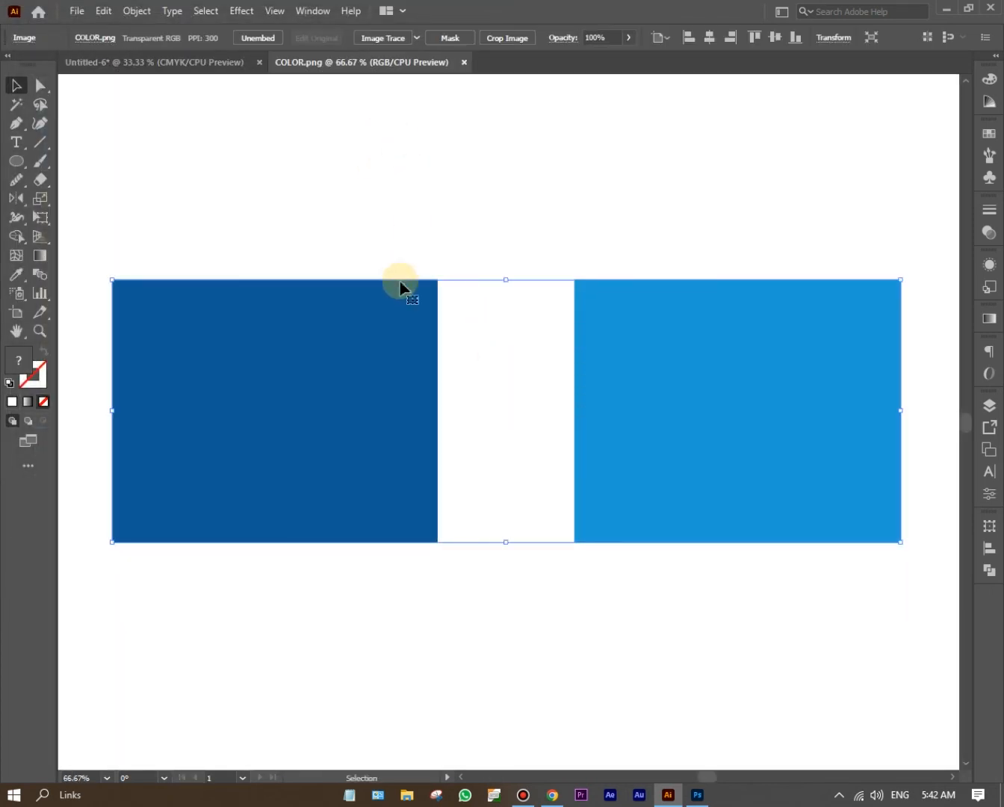
Copy the two-blue palette image into the Untitled-6 logo document and place it just above the artboard.
key(ctrl+minus)
drag(584, 354, 596, 329)
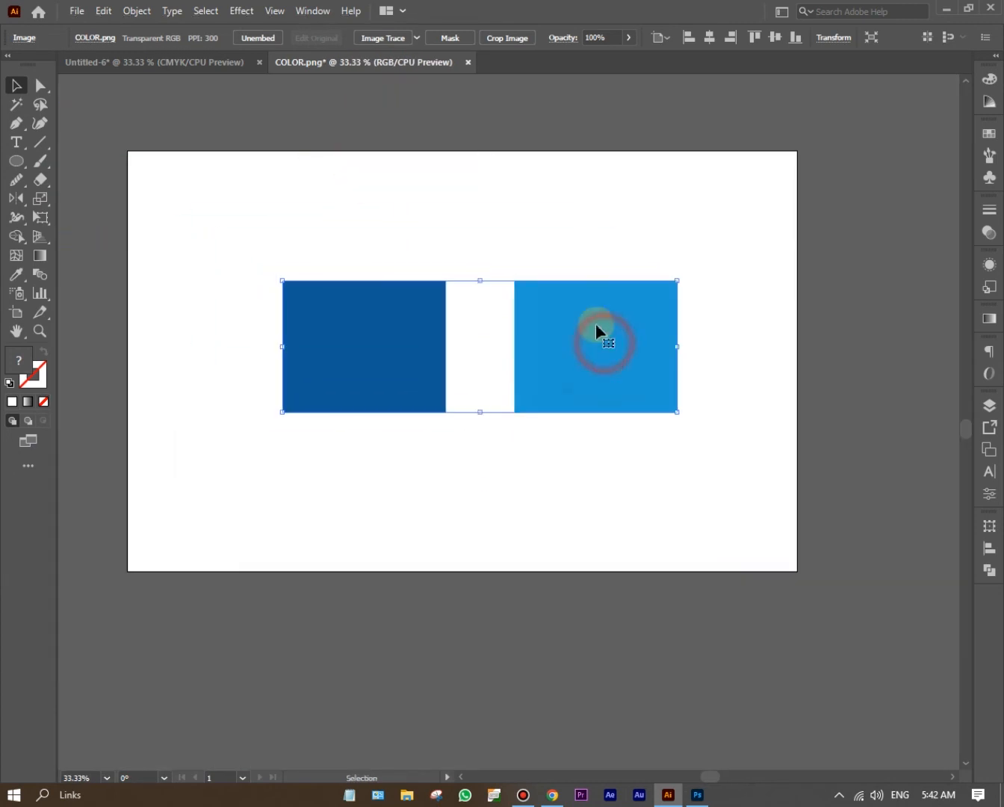
click(102, 11)
click(133, 87)
click(124, 62)
click(107, 11)
click(141, 104)
drag(549, 422, 521, 116)
drag(521, 163, 517, 213)
drag(547, 170, 564, 151)
click(763, 215)
click(452, 274)
Apply a linear gradient to the whole logo and sample the palette's dark blue for its starting colour stop.
drag(231, 276, 783, 634)
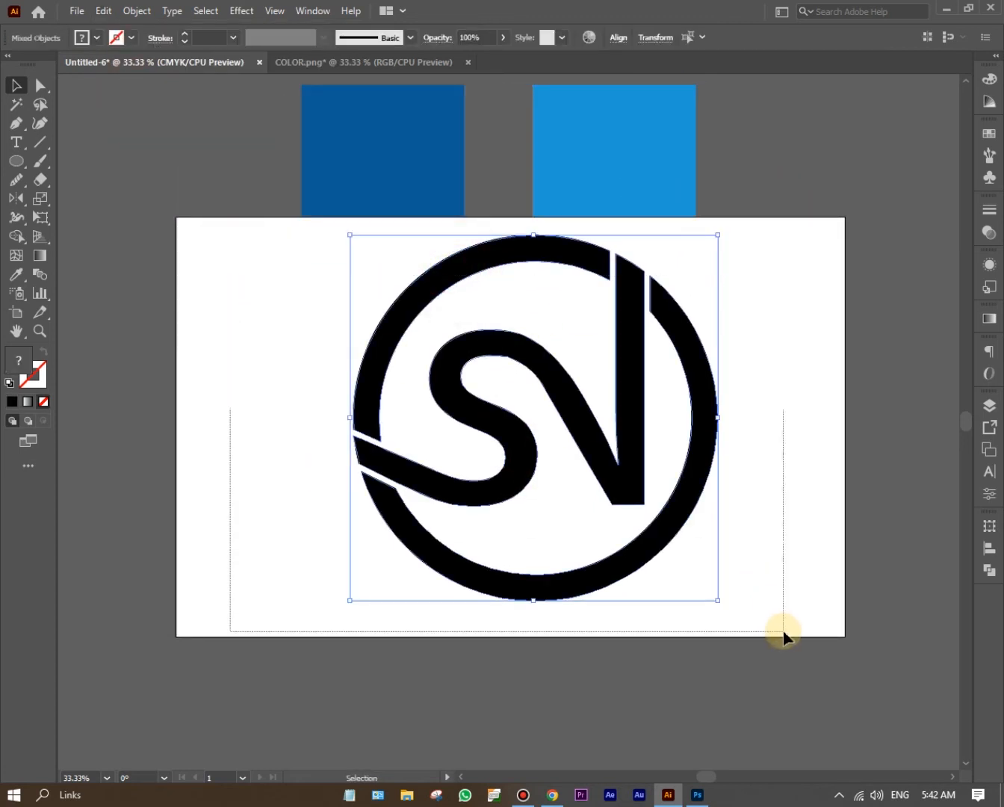
click(990, 323)
click(820, 443)
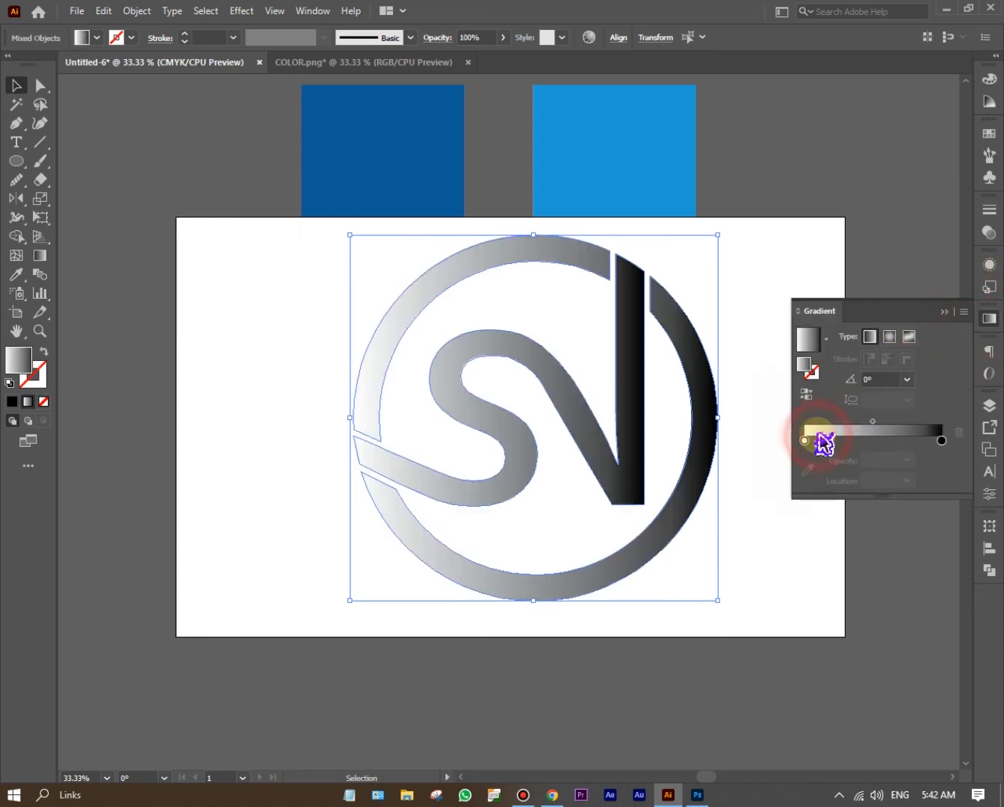
click(807, 470)
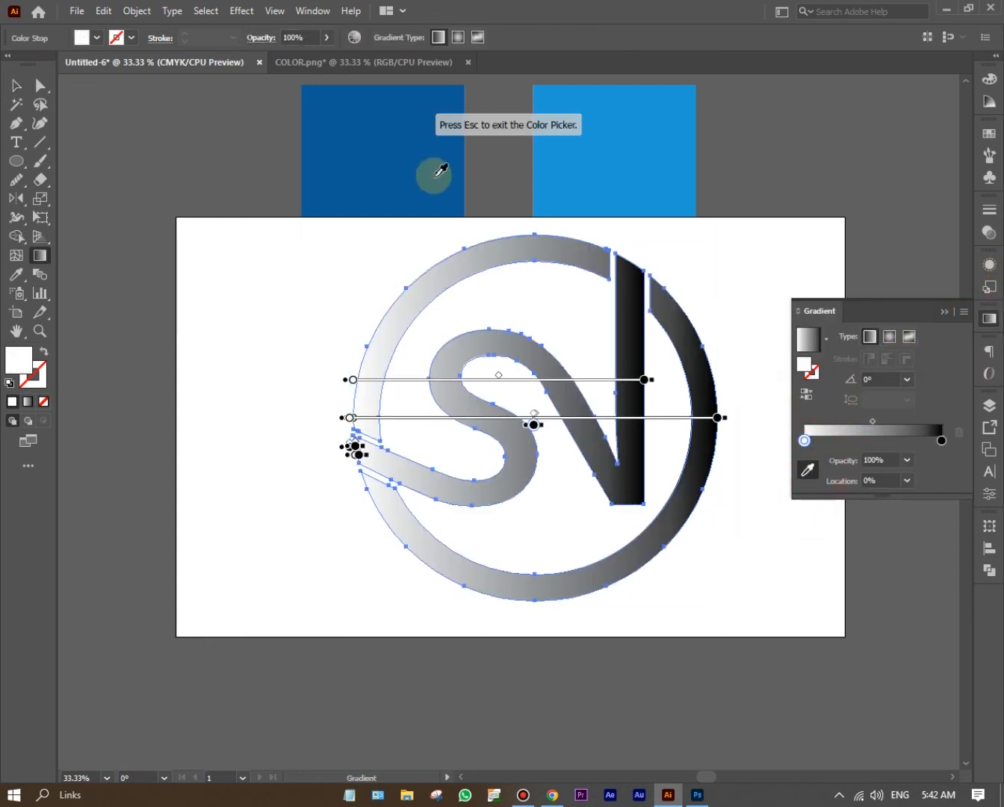
click(430, 175)
key(Escape)
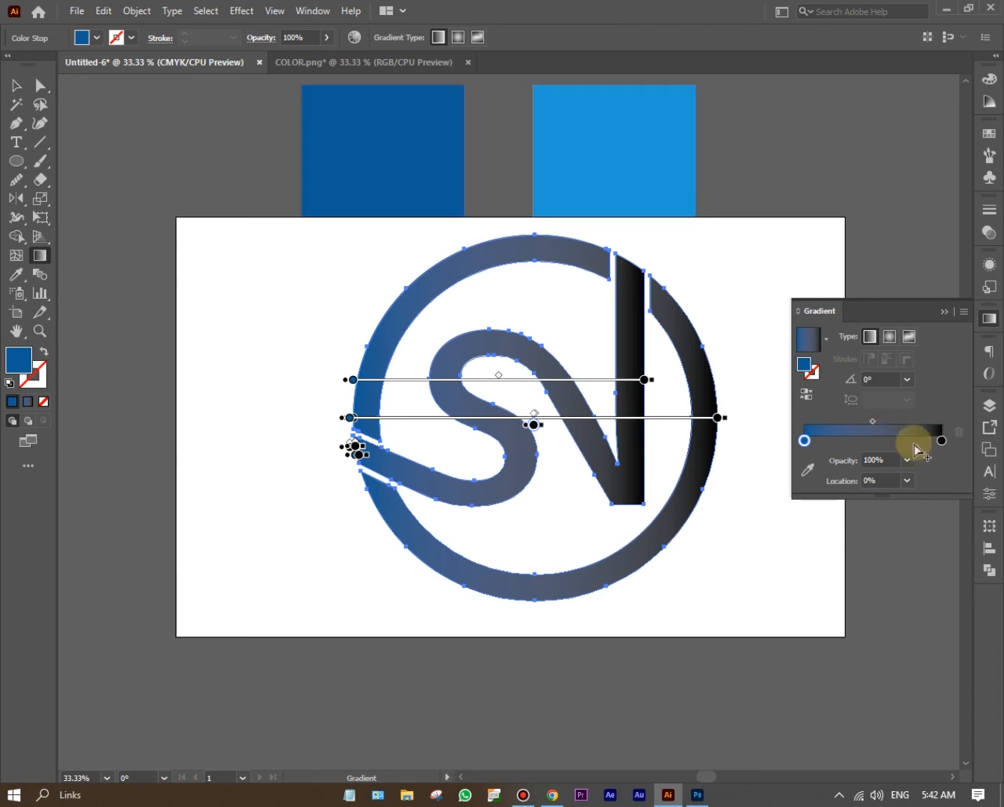
Set the gradient's end colour stop to the palette's light blue by sampling it, and deselect the logo.
click(943, 441)
click(807, 468)
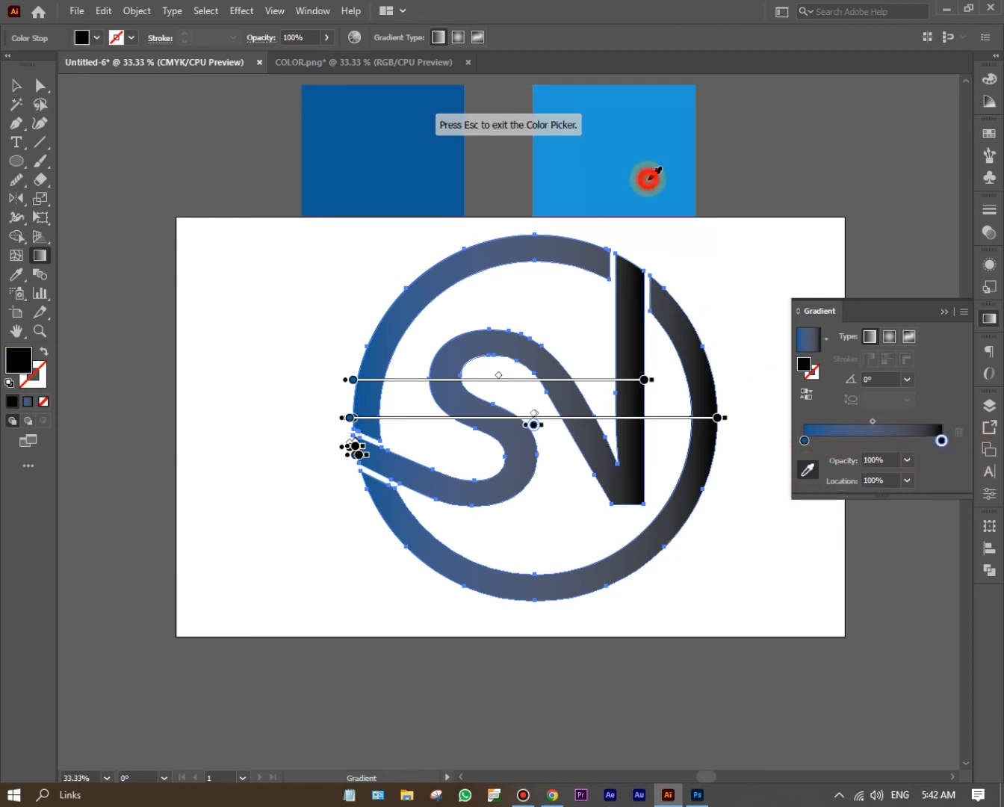
click(648, 176)
click(17, 86)
click(172, 134)
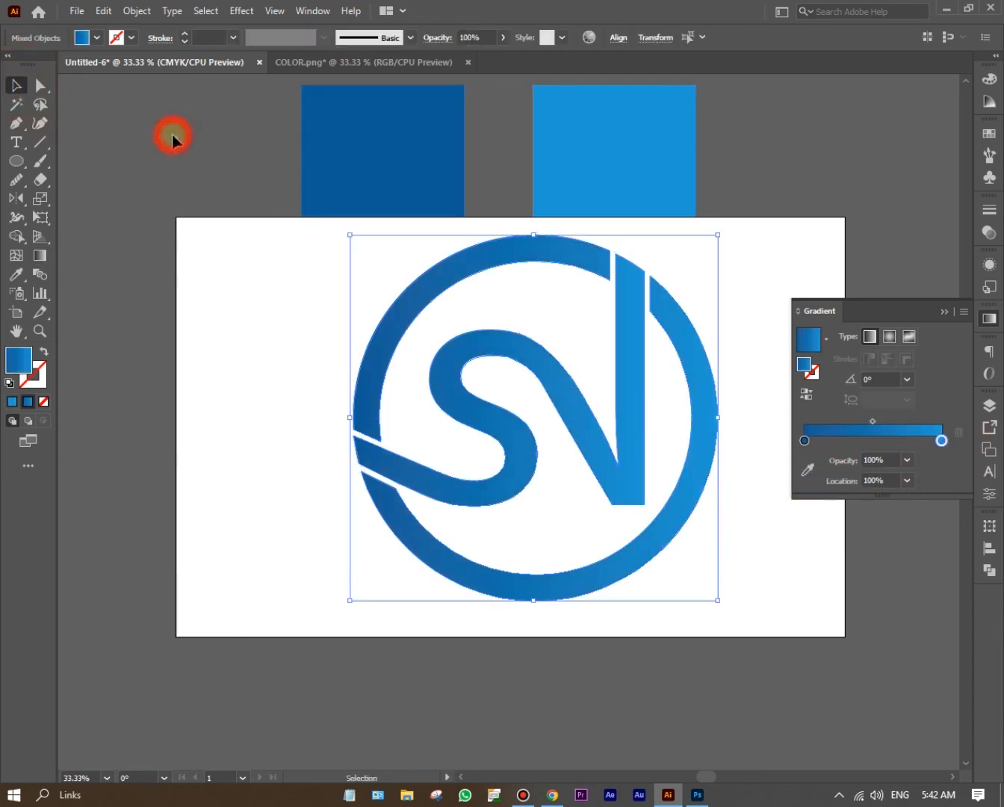
Redirect the blue gradient across the whole logo so it runs diagonally from the upper left to the lower right.
click(945, 311)
drag(799, 273, 441, 564)
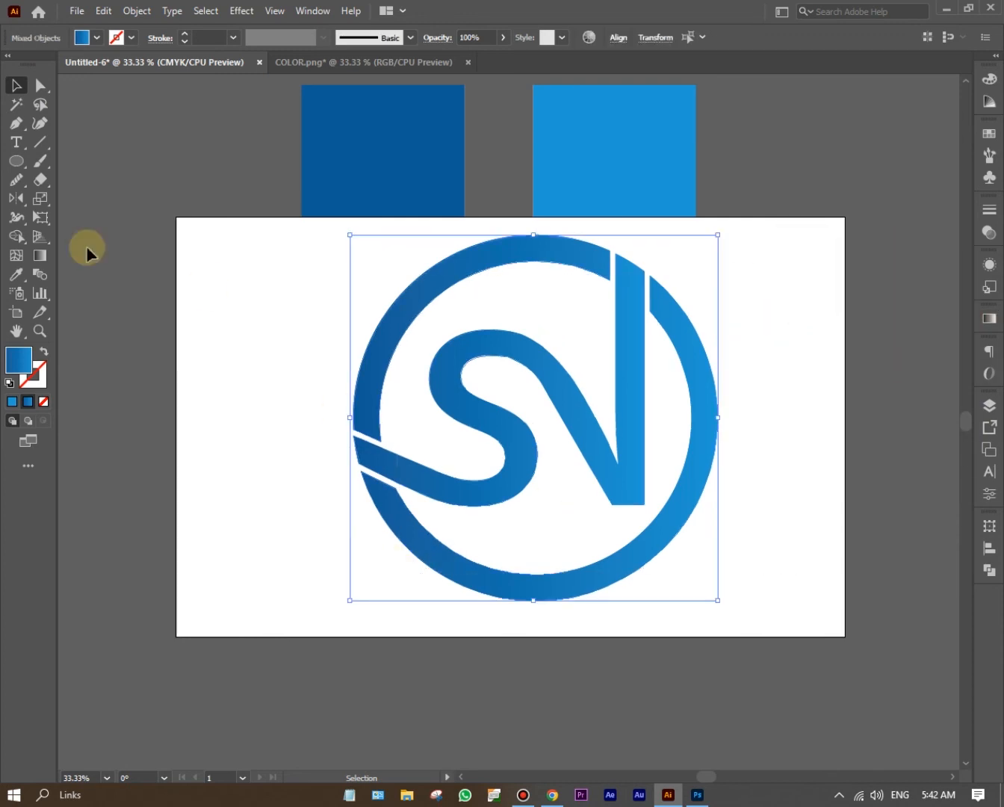
click(48, 260)
drag(374, 258, 780, 659)
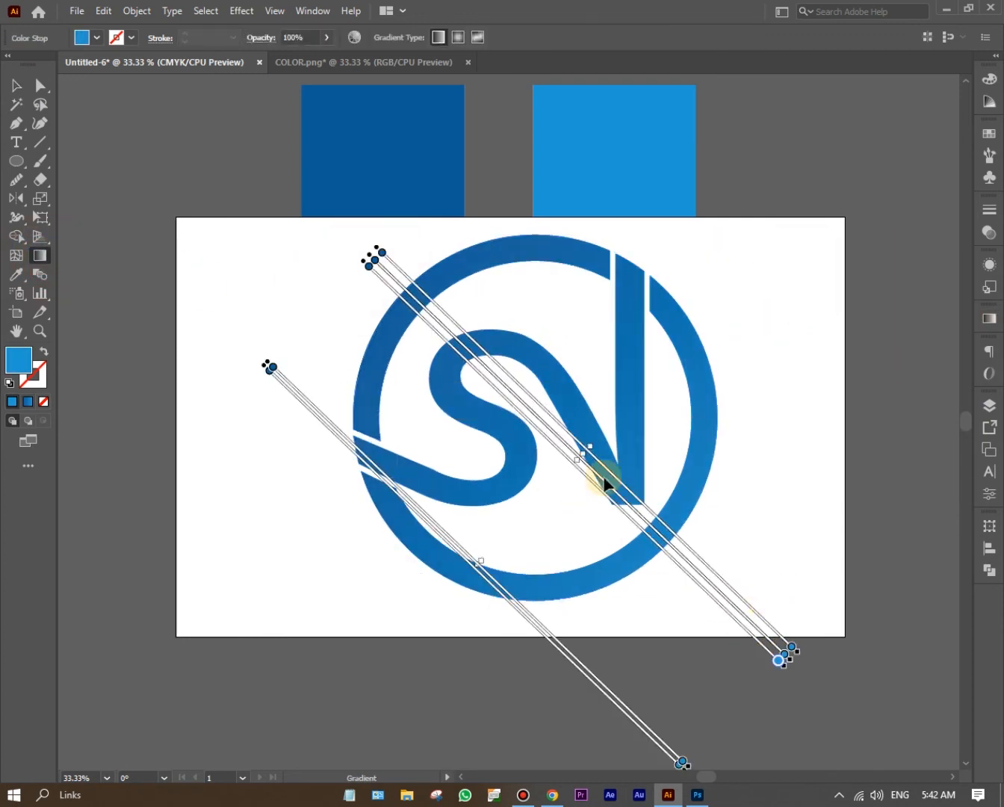
mouse_move(324, 249)
mouse_down()
mouse_move(641, 484)
mouse_move(674, 537)
mouse_up()
mouse_move(296, 220)
mouse_down()
mouse_move(325, 259)
mouse_move(736, 579)
mouse_up()
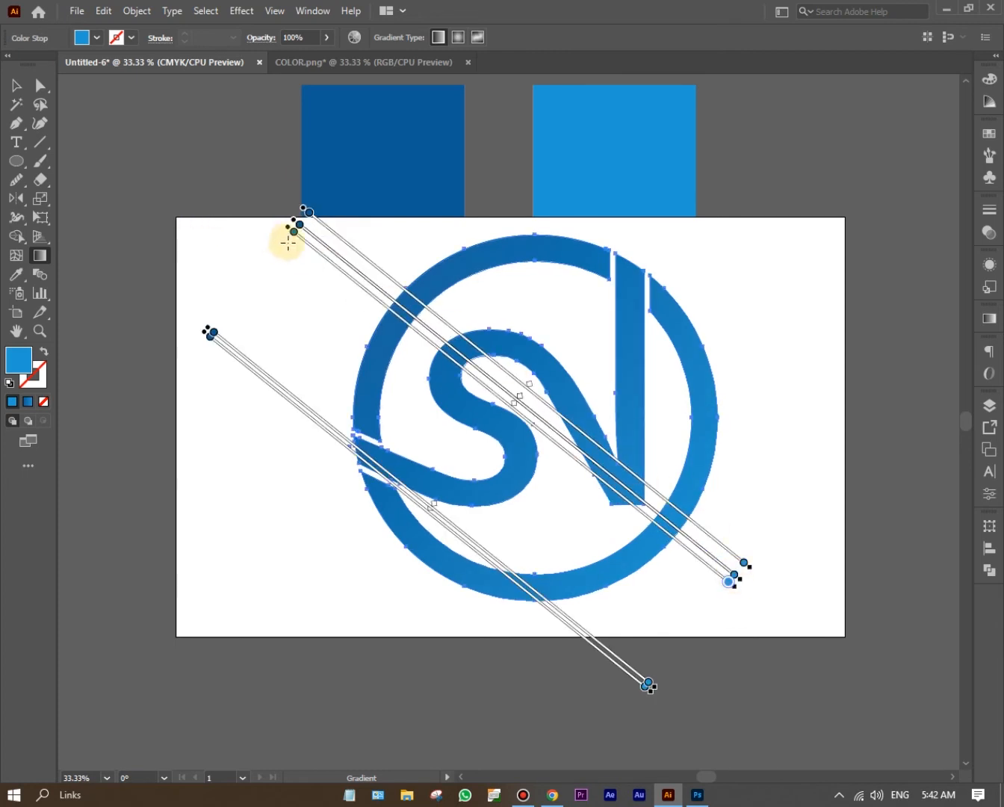
drag(524, 398, 530, 407)
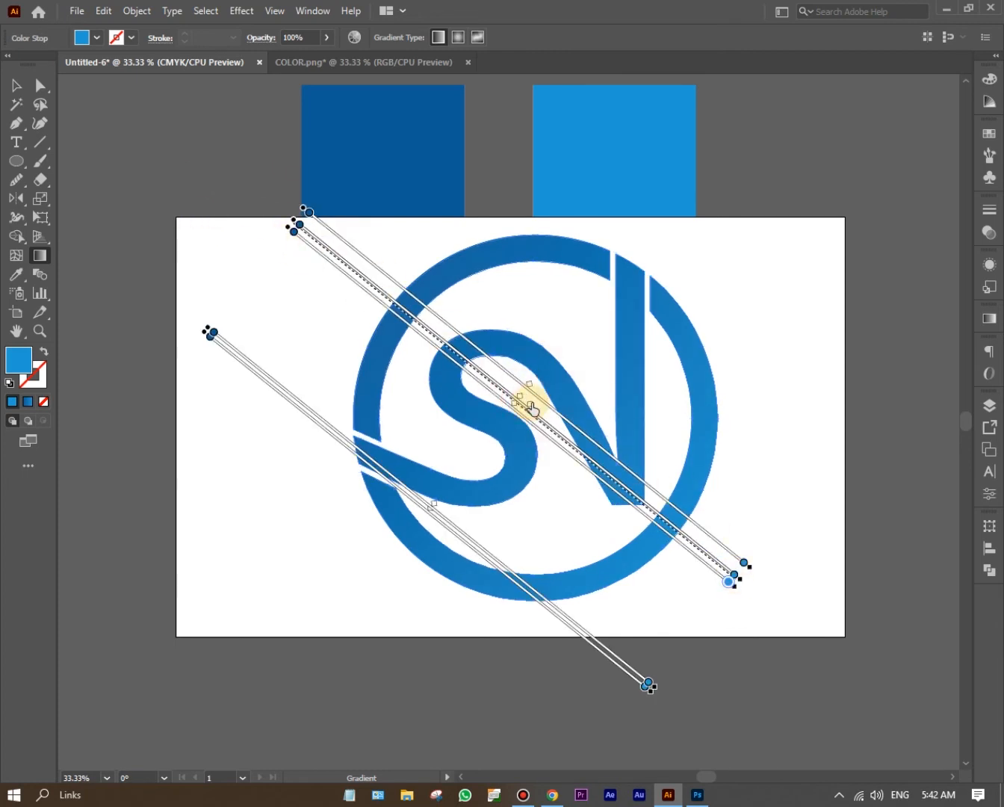
mouse_move(297, 248)
mouse_down()
mouse_move(369, 306)
mouse_move(359, 285)
mouse_move(294, 233)
mouse_move(666, 494)
mouse_up()
mouse_move(380, 261)
mouse_down()
mouse_move(747, 557)
mouse_move(697, 543)
mouse_up()
drag(336, 250, 729, 559)
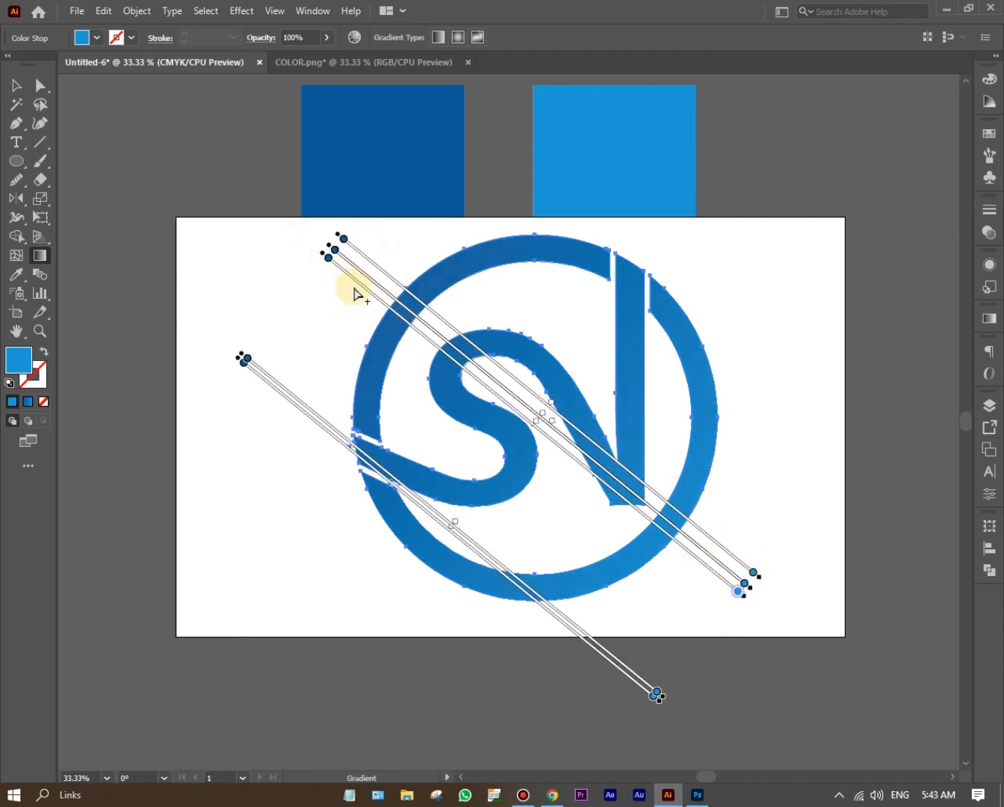
click(358, 290)
drag(274, 263, 736, 565)
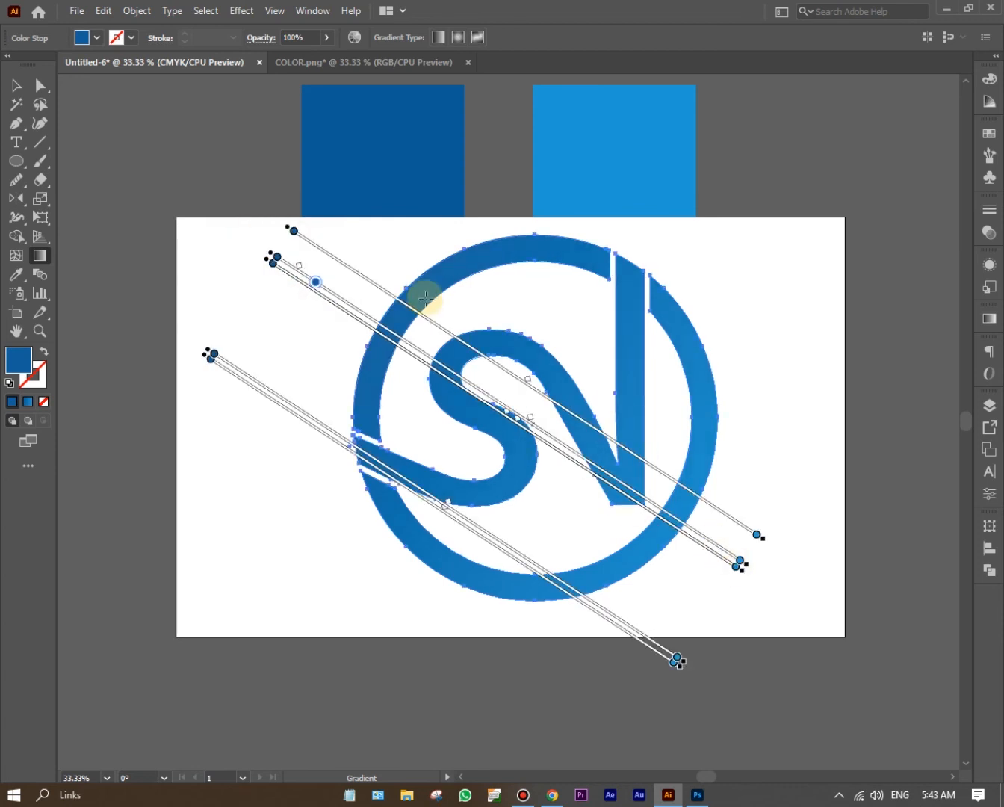
click(22, 86)
click(197, 123)
Move the whole logo slightly down on the artboard.
drag(298, 278, 781, 620)
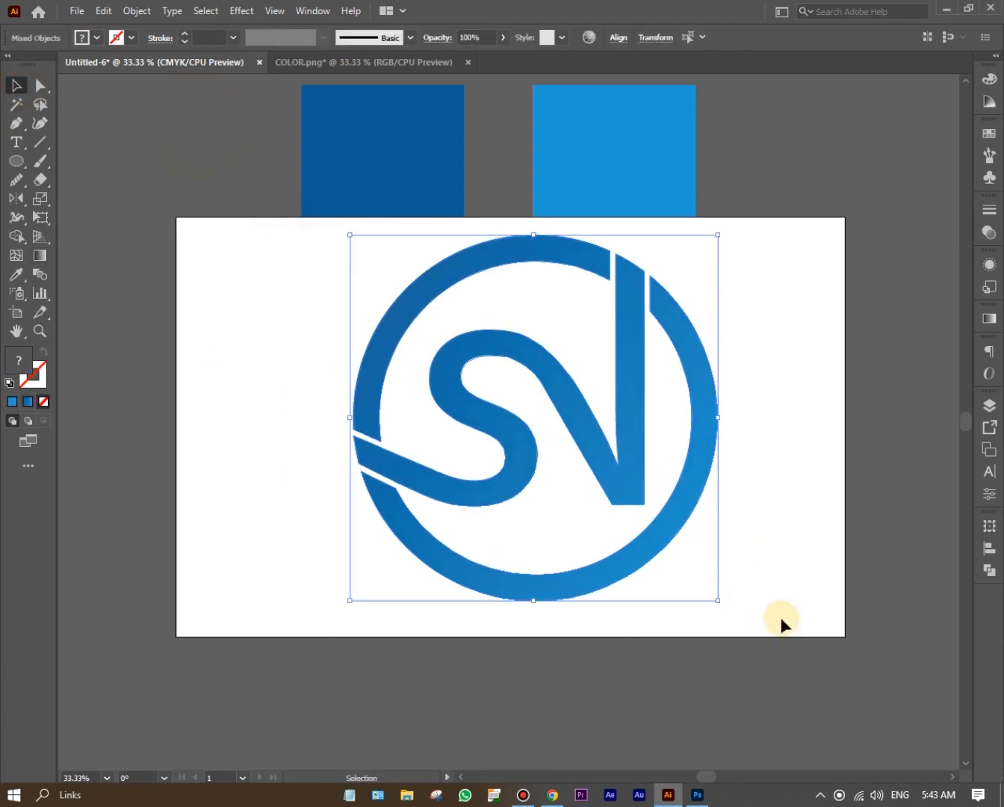
drag(710, 420, 707, 427)
click(779, 401)
Copy the complete gradient-coloured logo.
drag(247, 289, 785, 627)
drag(287, 246, 795, 610)
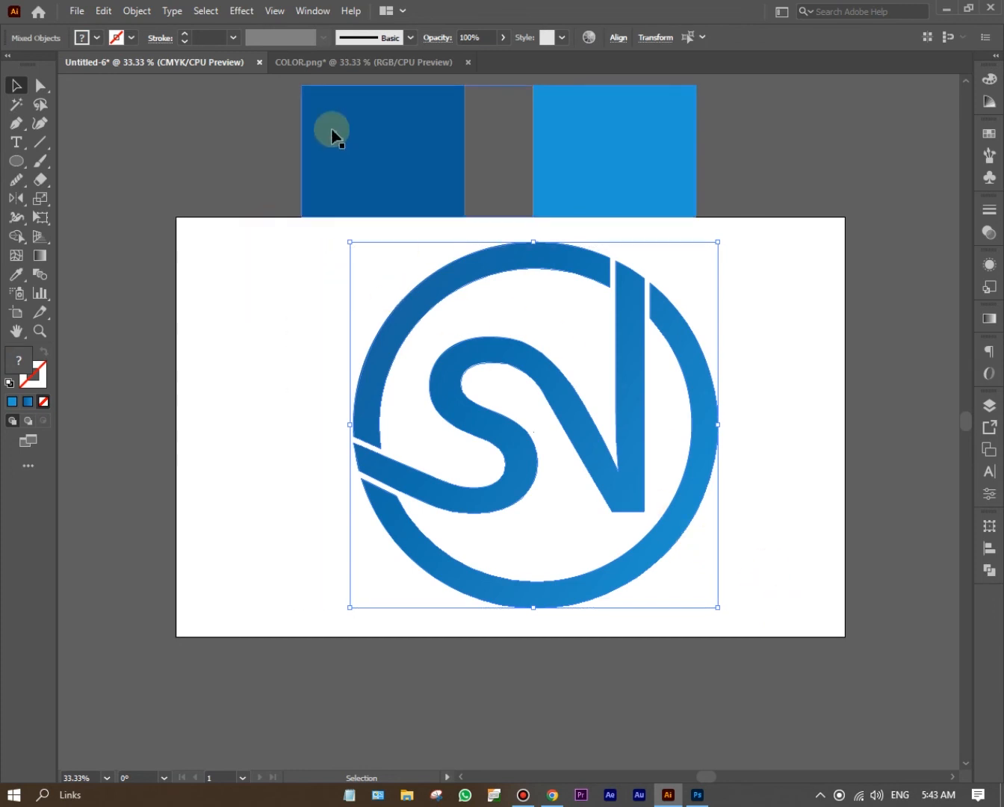
click(112, 11)
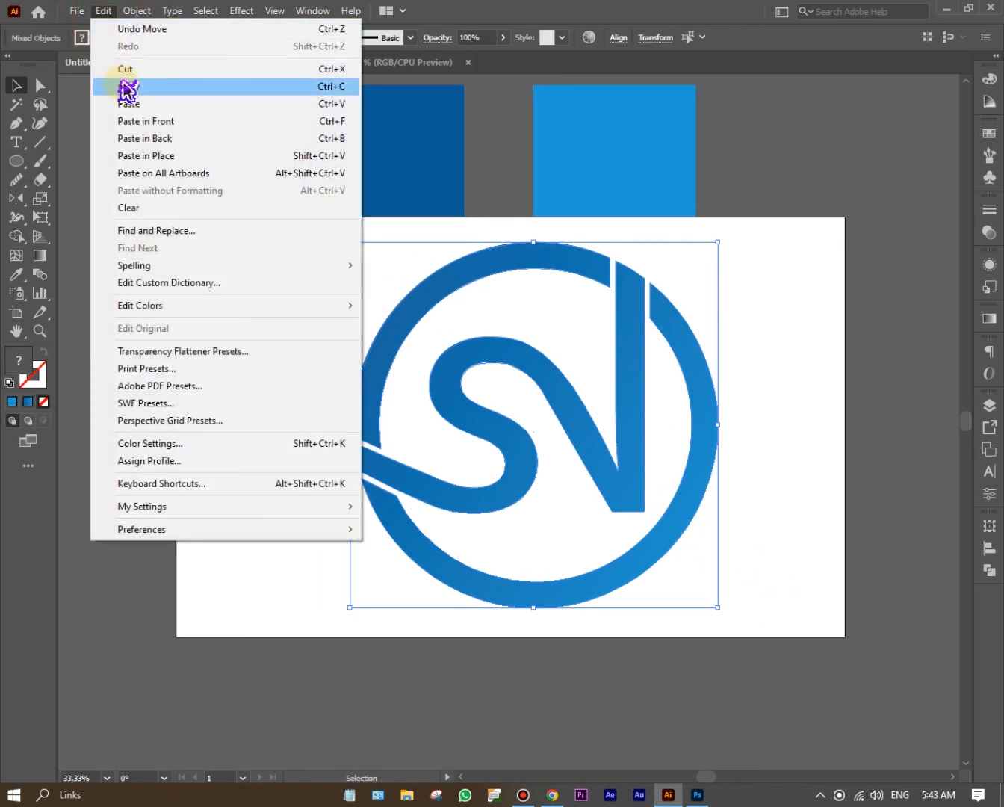
click(127, 92)
click(738, 653)
Switch to Photoshop and open the LOGO MOCUP file from the LOGO MOCUP folder.
click(702, 795)
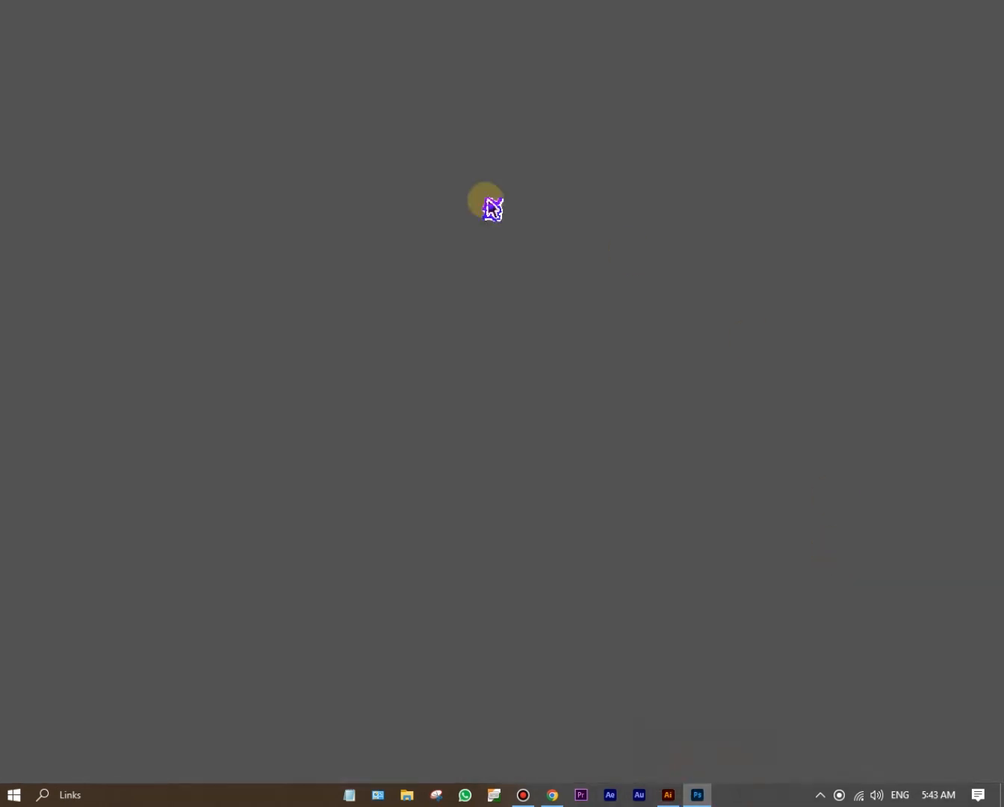
click(35, 9)
click(50, 35)
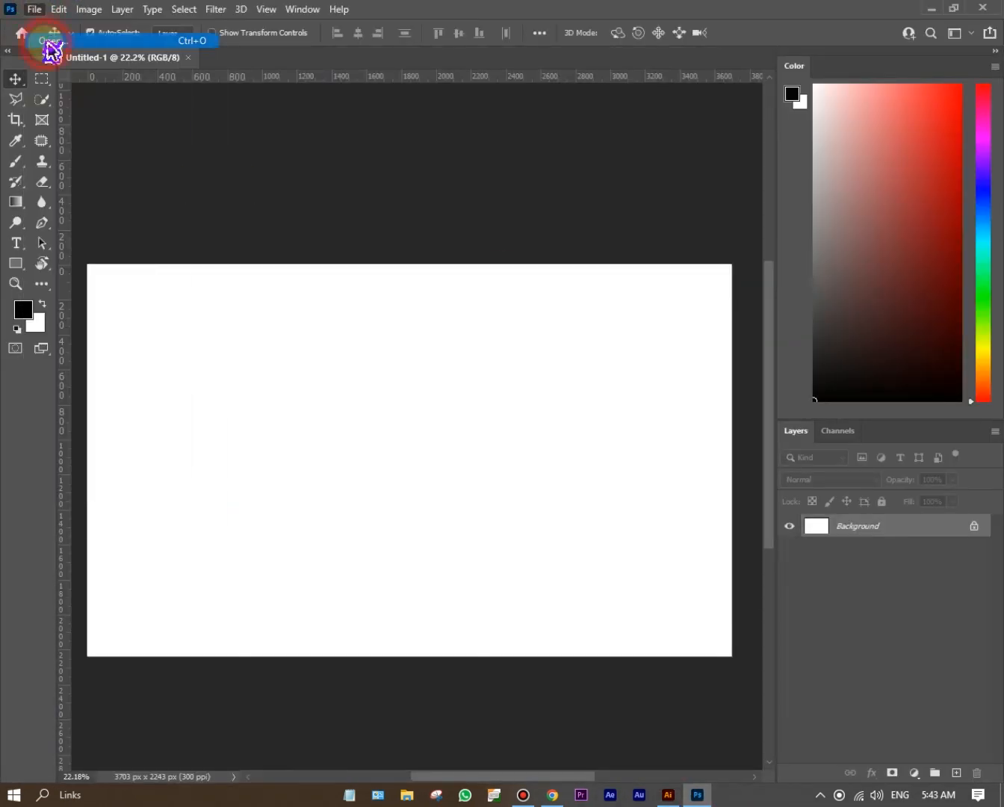
click(139, 41)
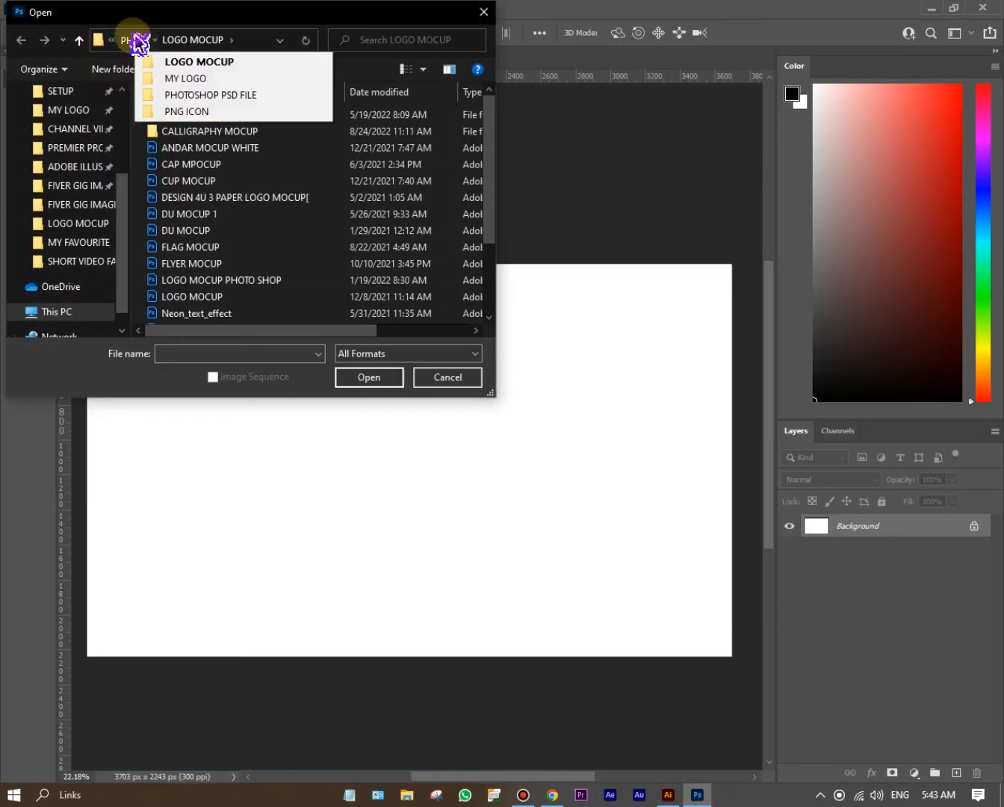
click(217, 62)
click(127, 40)
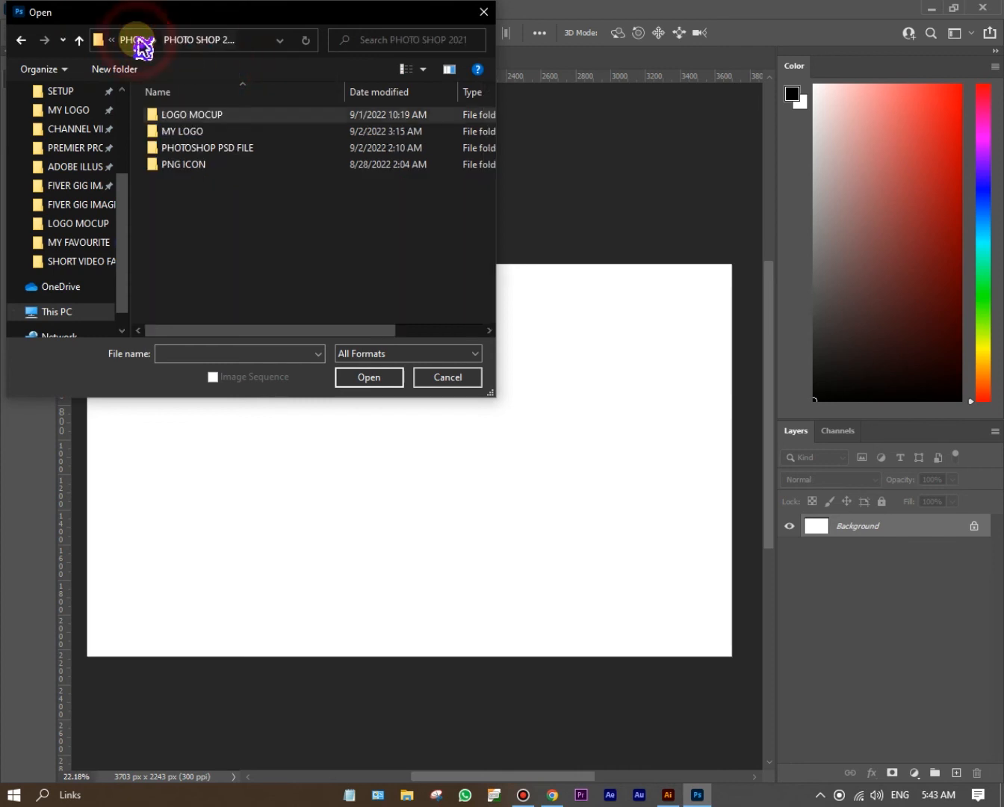
double_click(193, 114)
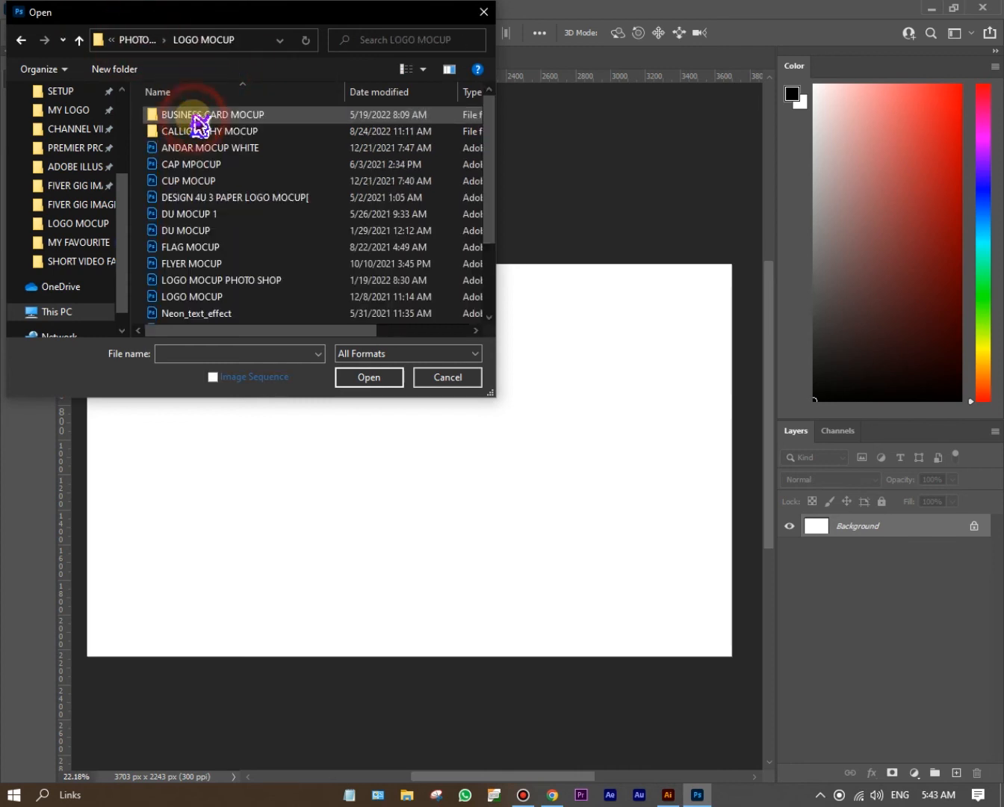
scroll(216, 221, down, 2)
double_click(205, 199)
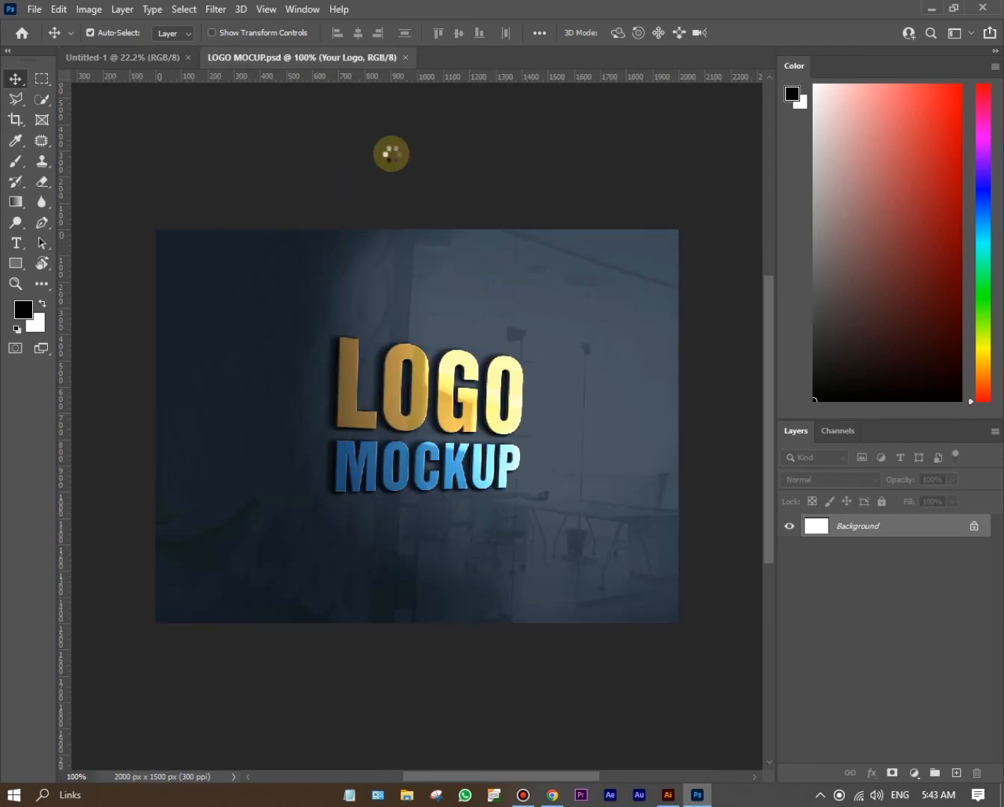
Open the contents of the Your Logo smart object and hide its Your logo layer.
double_click(824, 530)
double_click(819, 529)
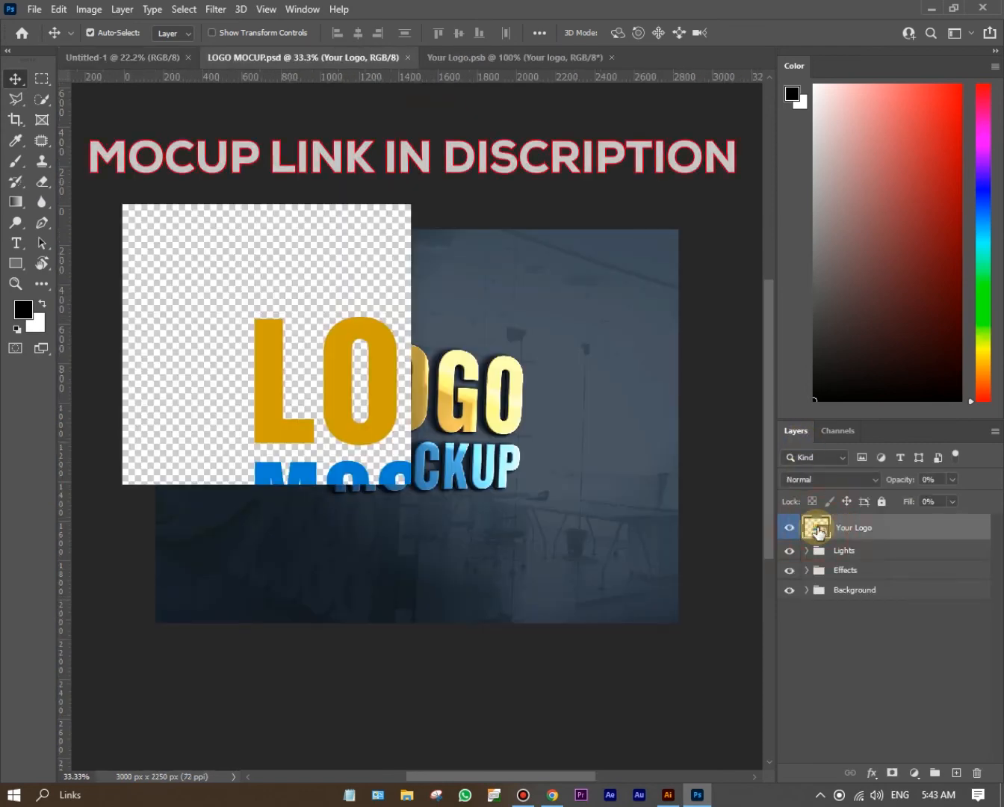
click(790, 528)
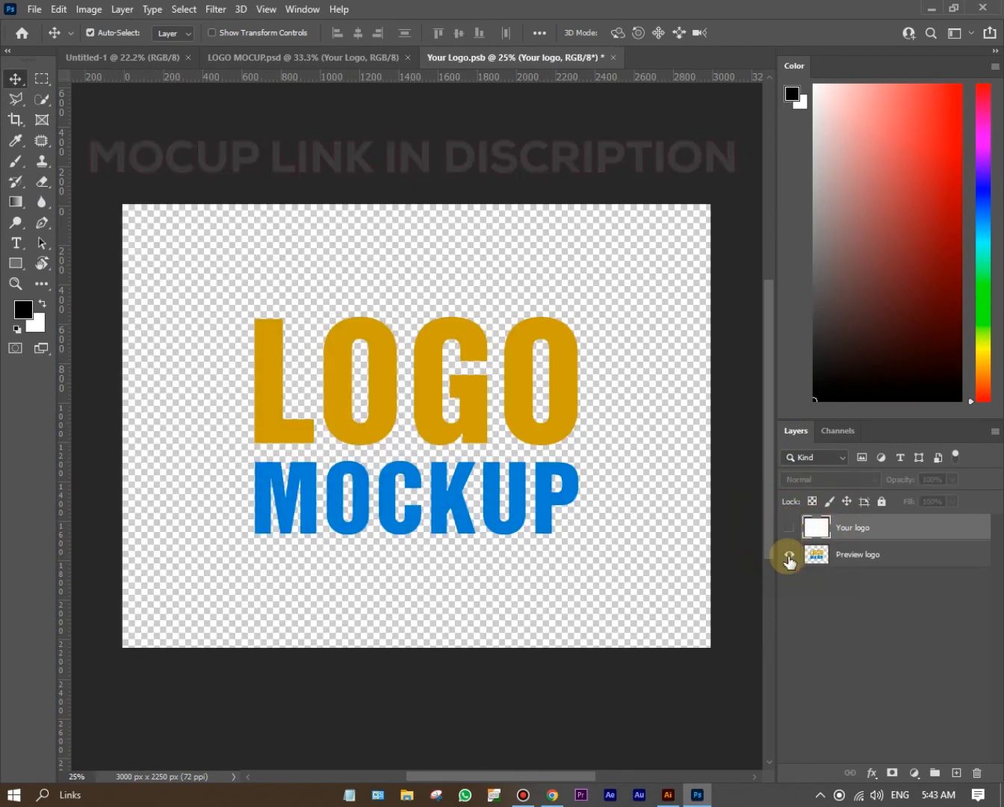
Paste the copied SN logo as a Smart Object and hide the Preview logo layer.
click(39, 8)
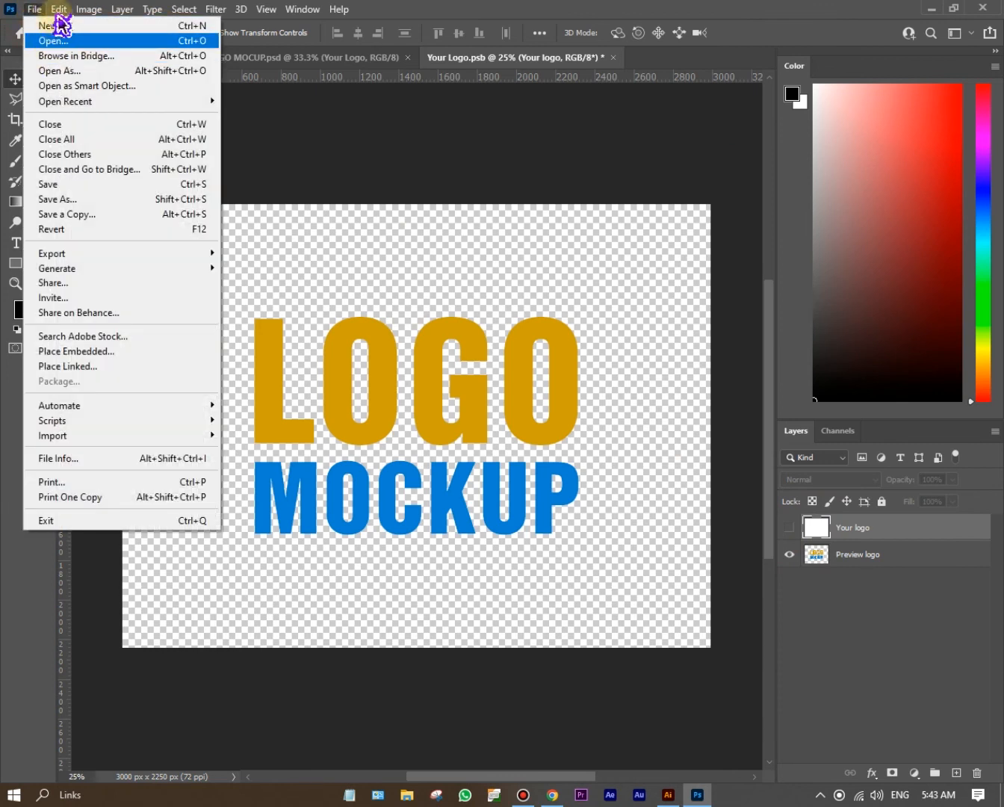
mouse_move(59, 9)
click(124, 153)
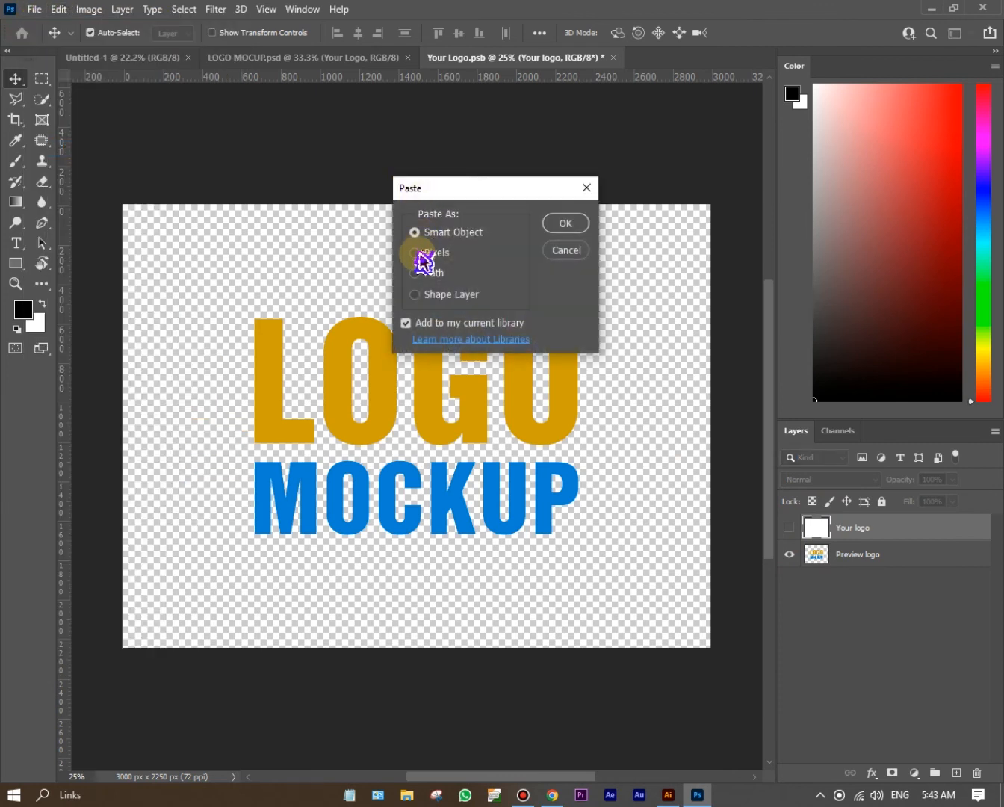
click(567, 228)
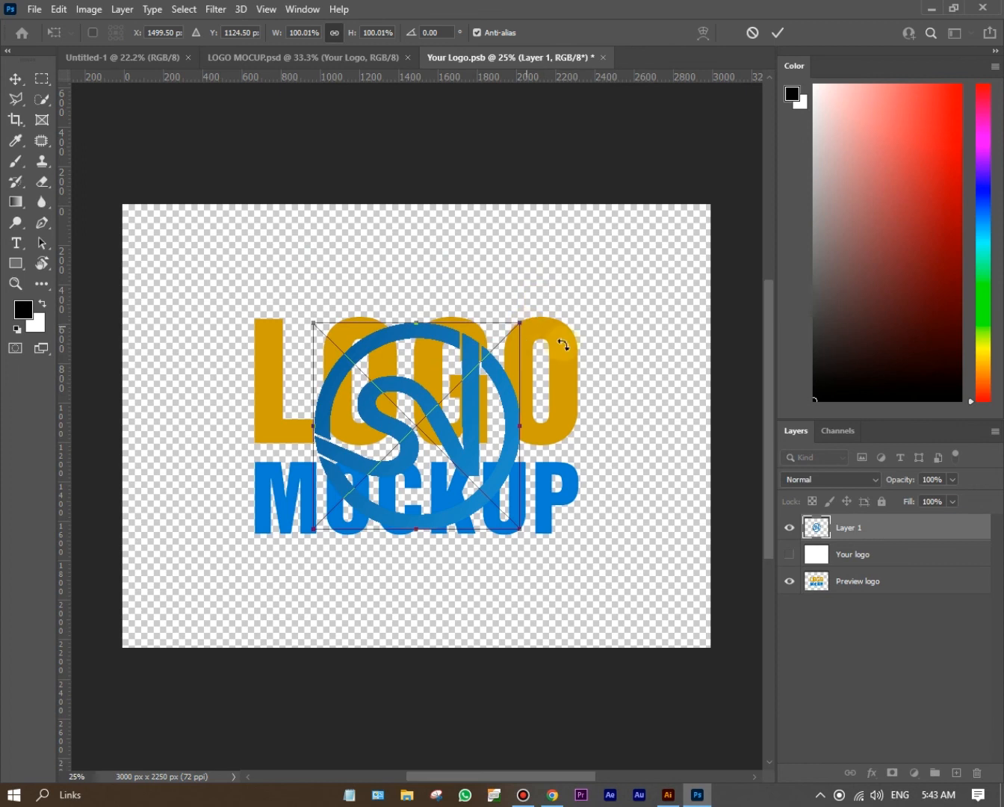
click(792, 583)
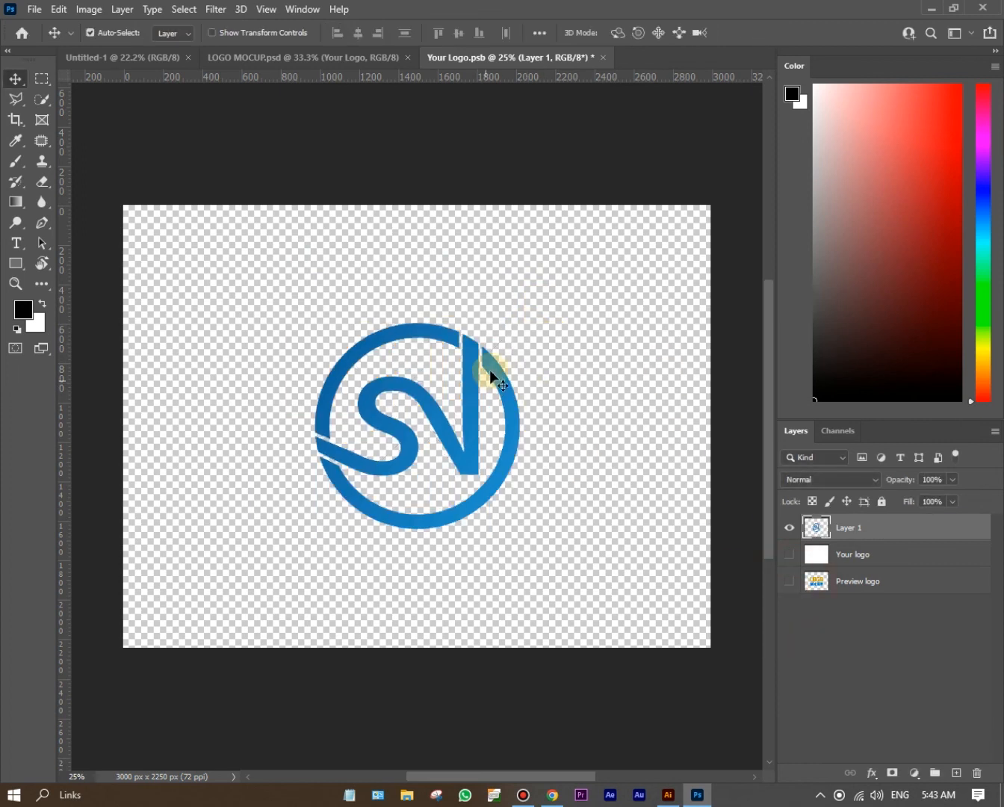
Enlarge the pasted logo to about 164%, centred on the canvas, and close the smart object with its changes saved.
drag(280, 275, 521, 564)
click(59, 9)
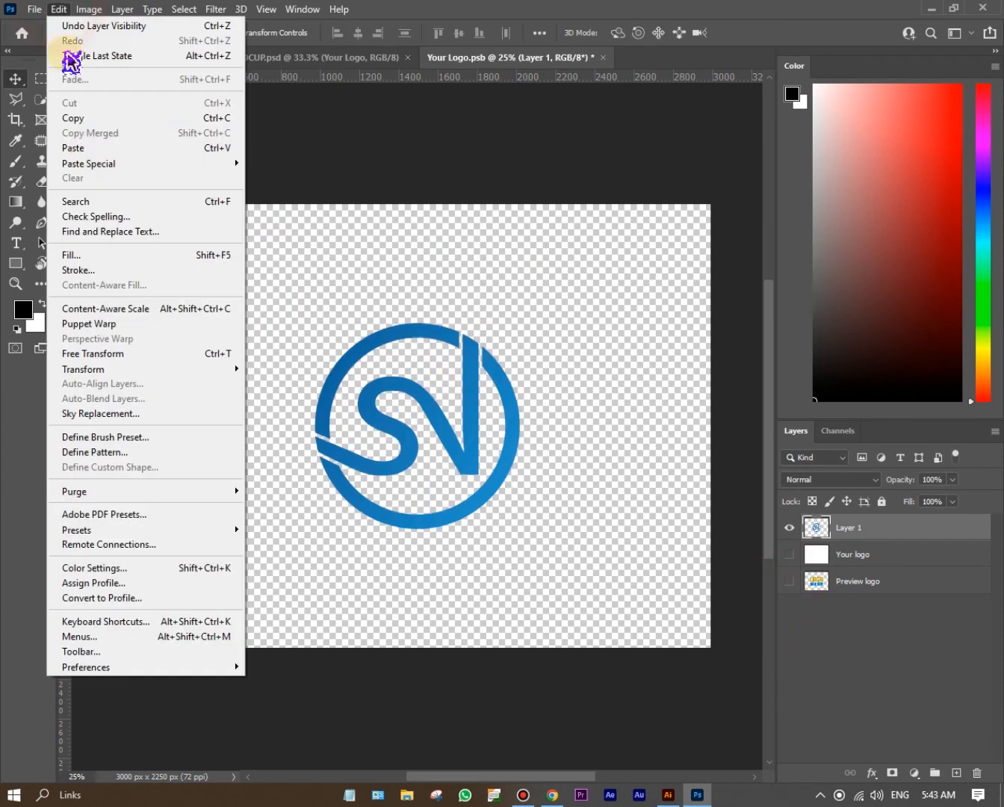
drag(526, 323, 635, 194)
drag(494, 254, 429, 258)
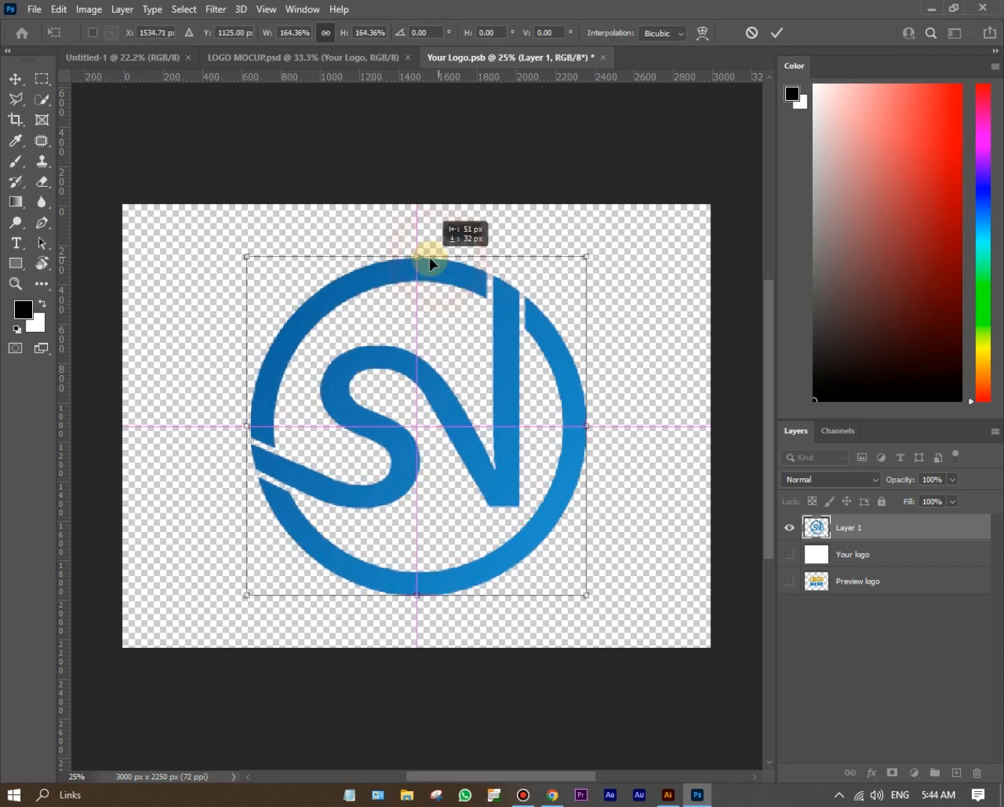
click(21, 85)
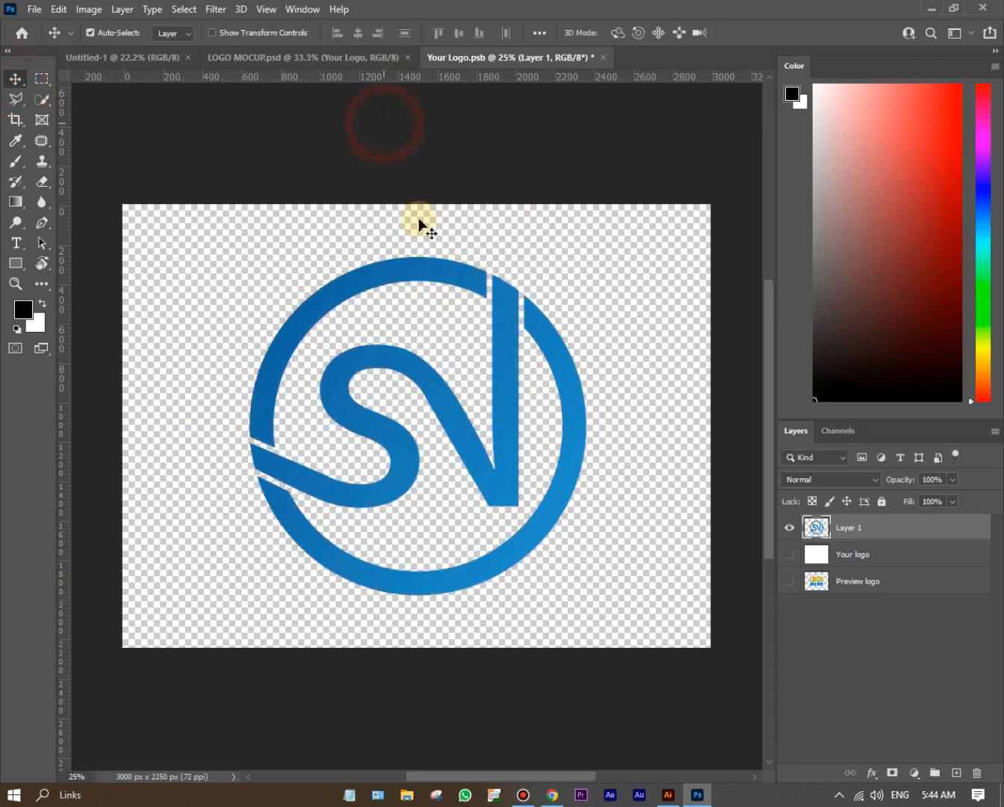
click(569, 57)
click(436, 298)
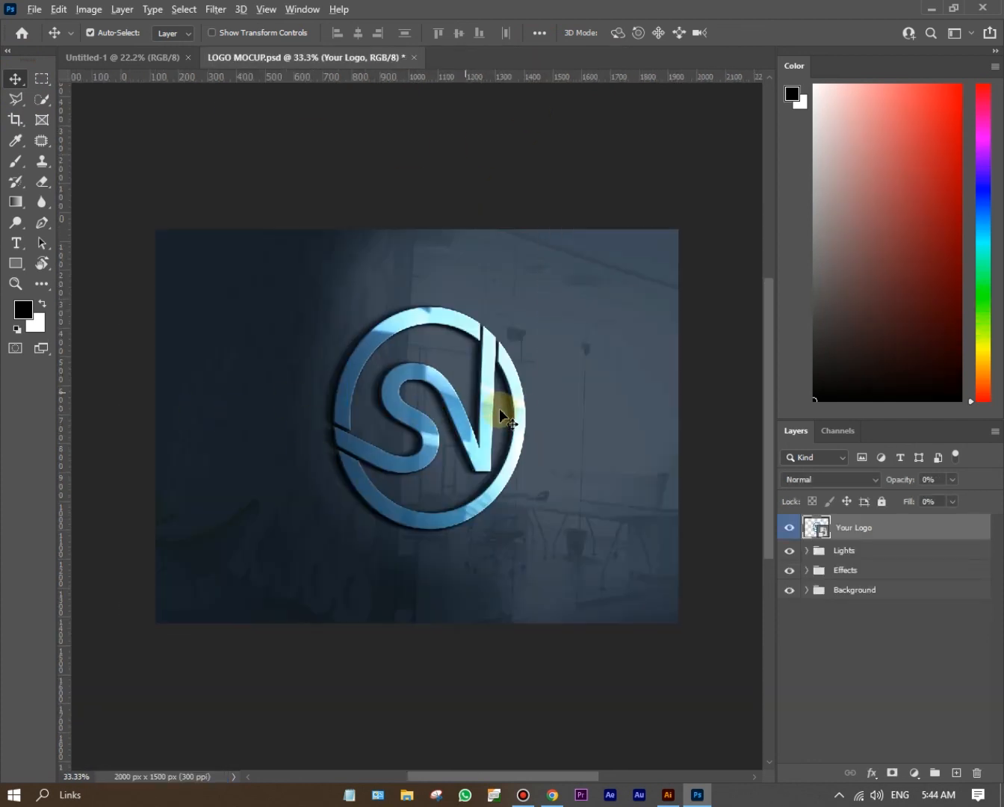
Expand the Lights and Effects groups and hide the effect layer clipped to the logo in Effects.
scroll(499, 408, up, 3)
click(807, 551)
click(791, 575)
click(790, 575)
click(806, 682)
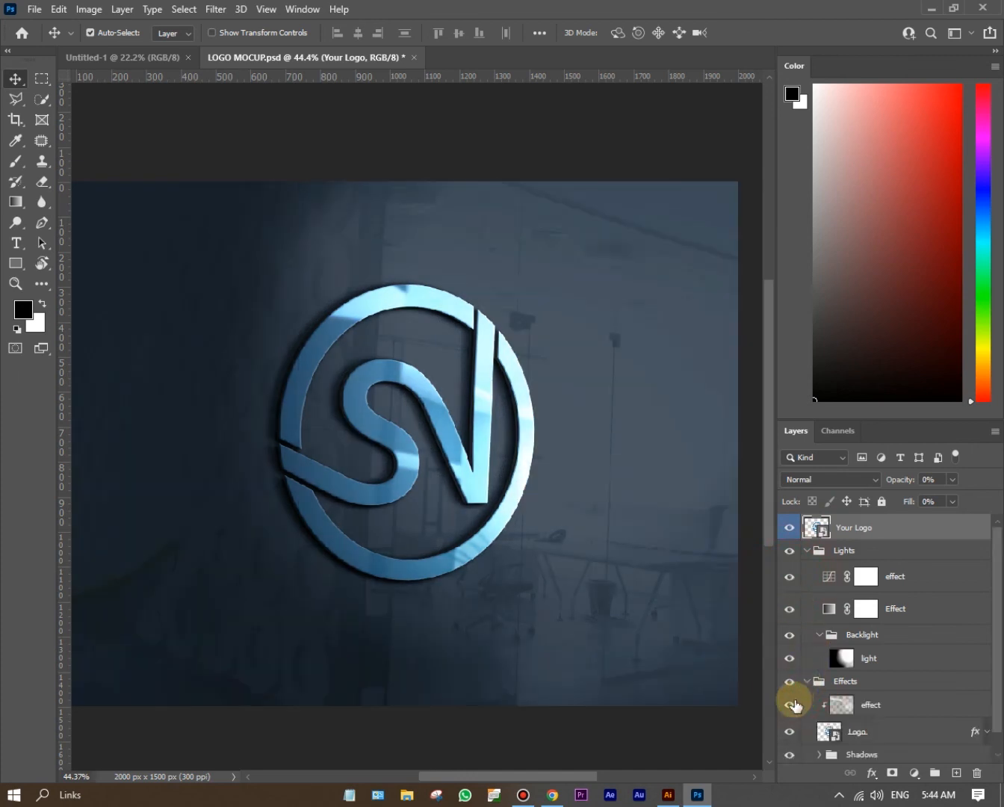
click(792, 705)
Lower the opacity of the topmost effect adjustment layer in the Lights group and deselect it.
click(790, 576)
click(791, 575)
click(867, 576)
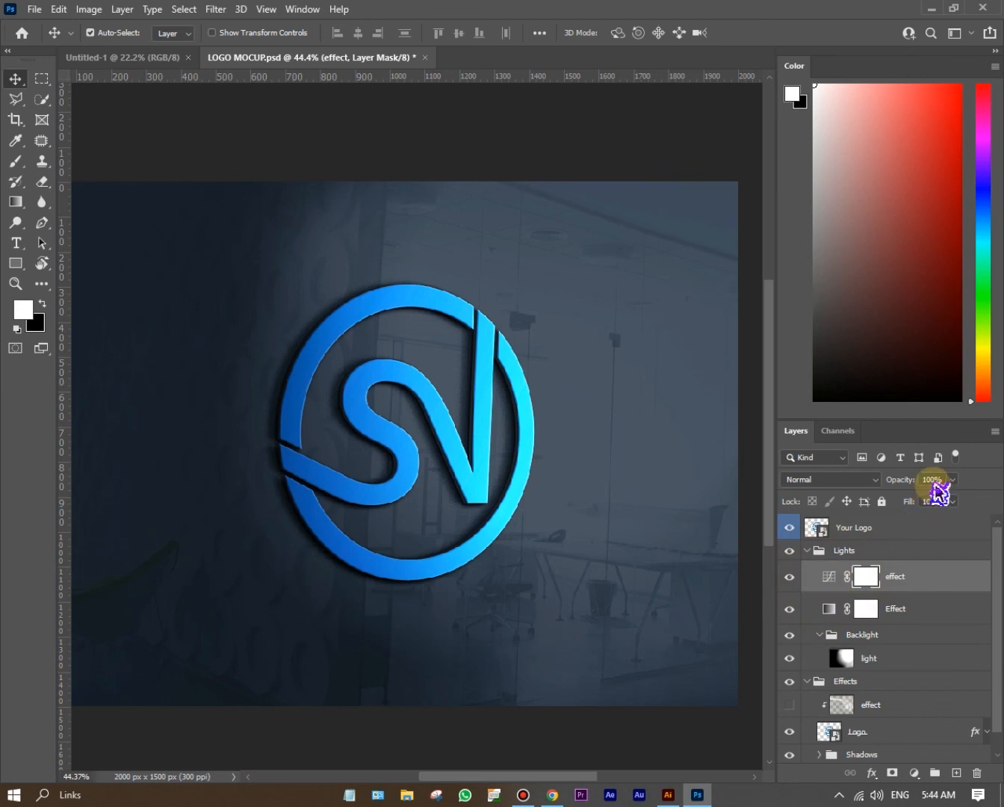
text(50)
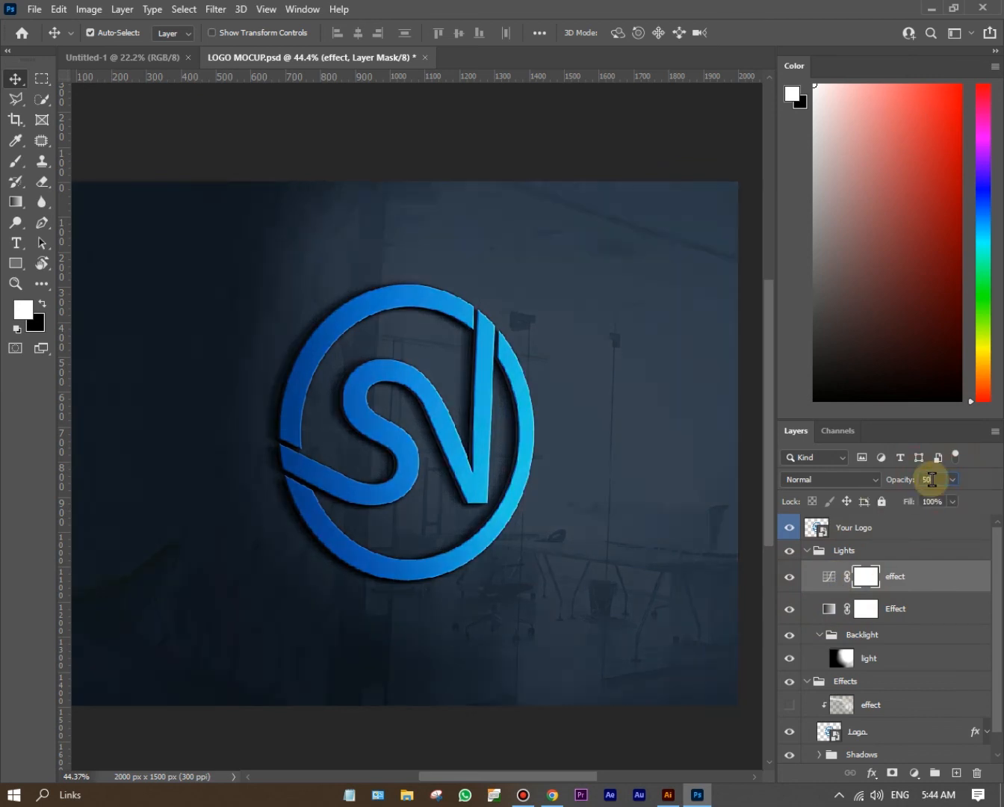
text(302)
key(Return)
click(466, 153)
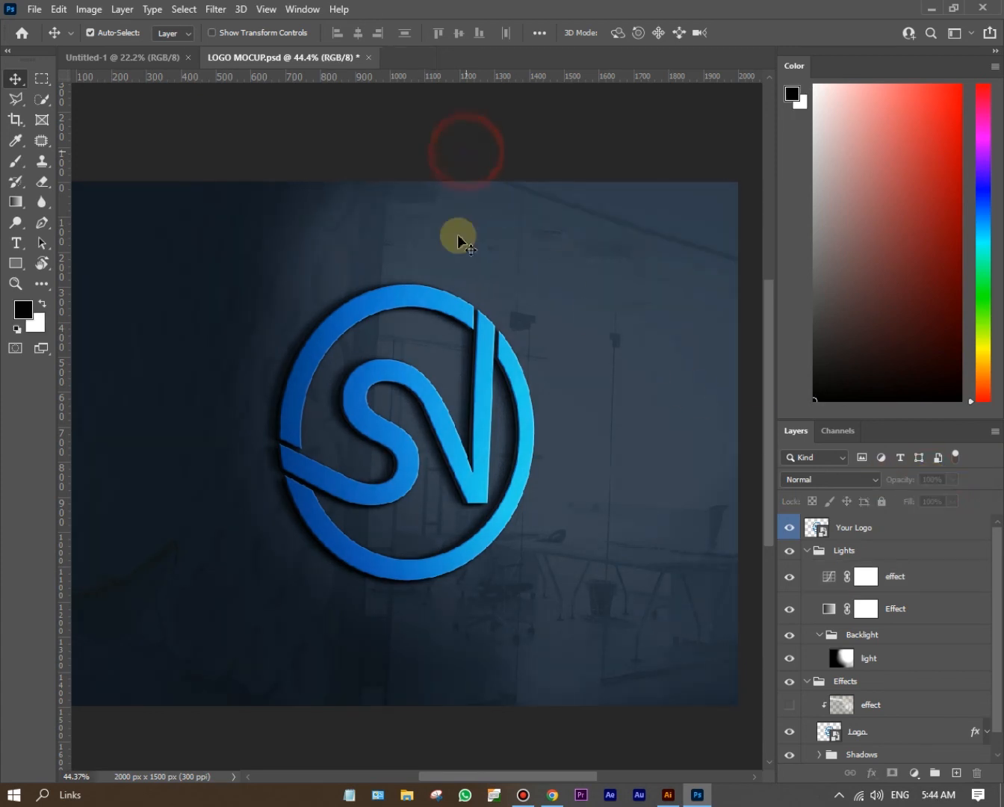
Examine the finished logo mockup up close and as a whole, comparing it with the topmost Lights effect off and on.
scroll(457, 357, down, 4)
scroll(480, 378, up, 5)
click(792, 578)
click(793, 577)
scroll(682, 576, down, 3)
click(477, 206)
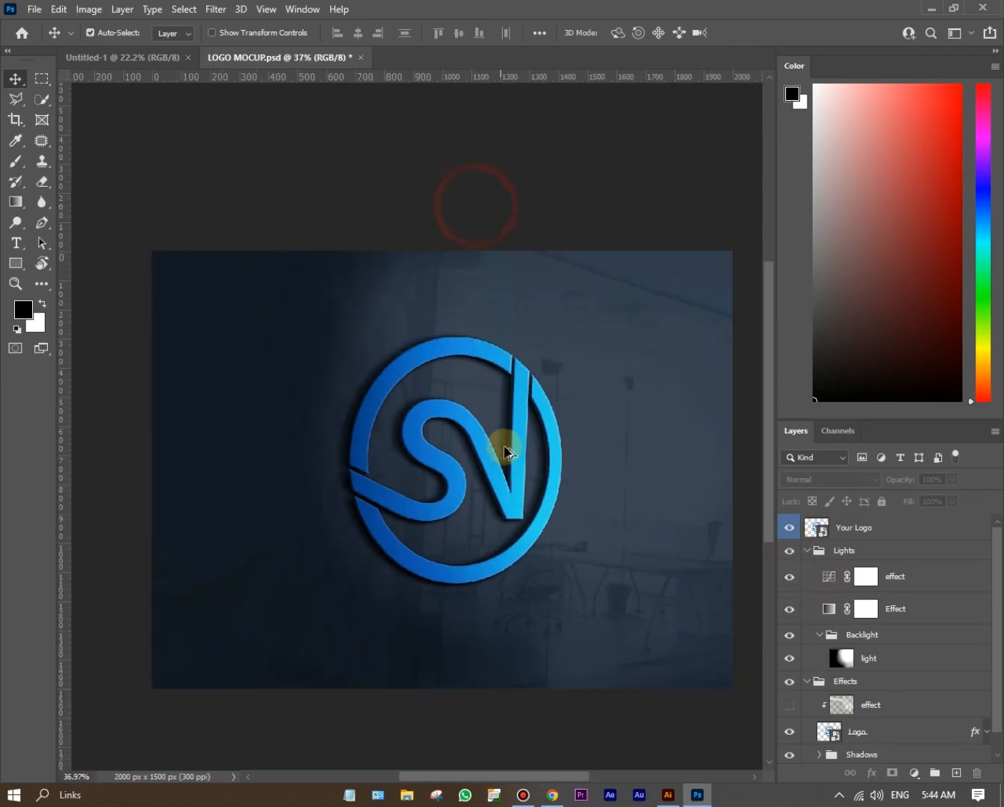
scroll(505, 452, up, 2)
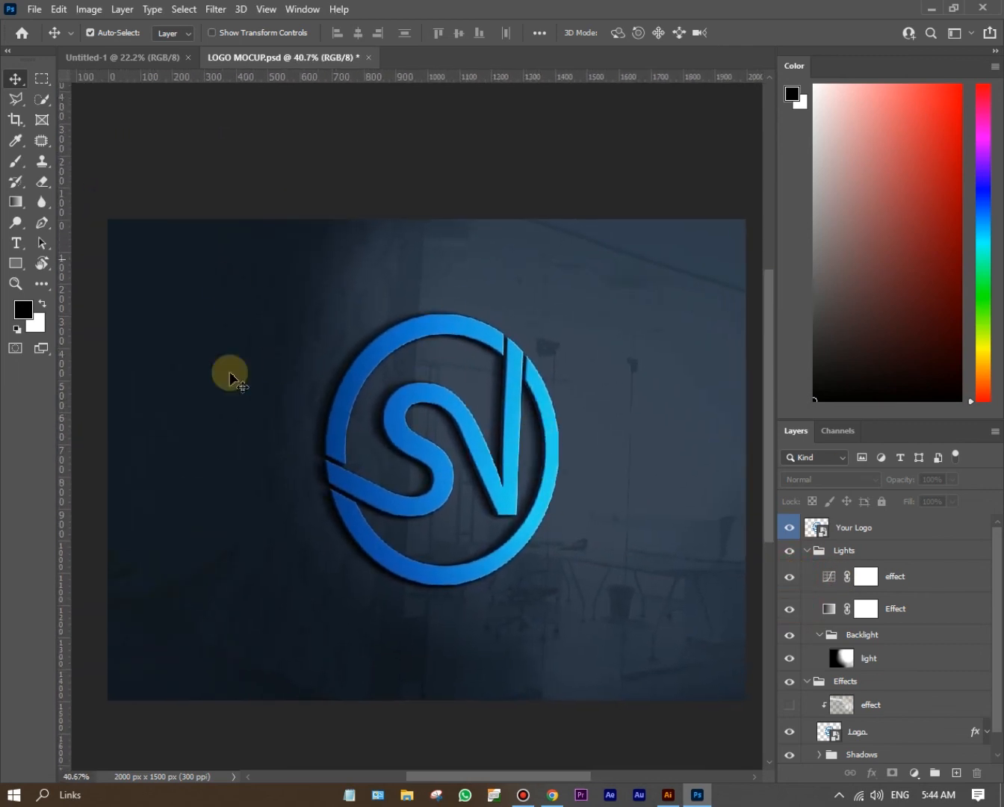